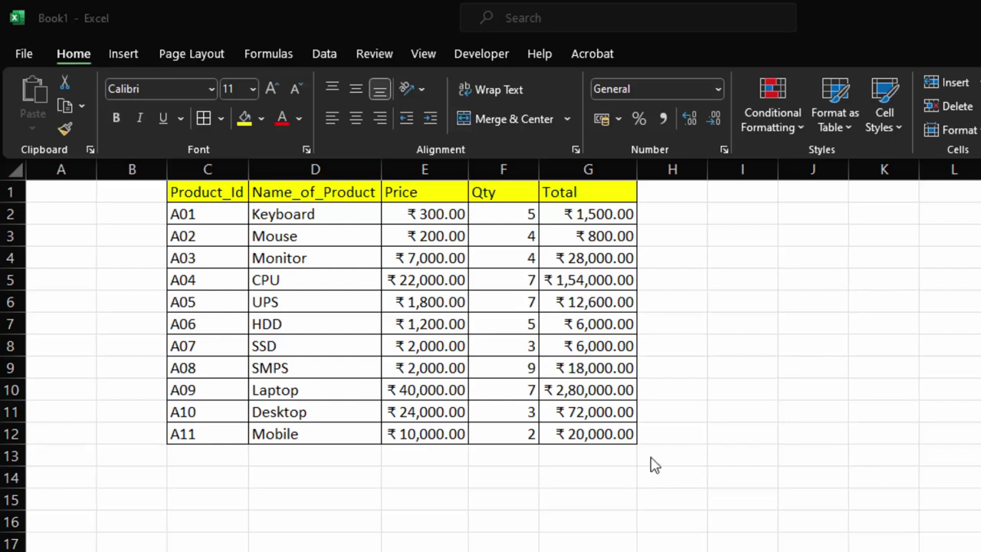
Review the product data, selecting the Product IDs A01–A10, names and Qty values
left_click(812, 367)
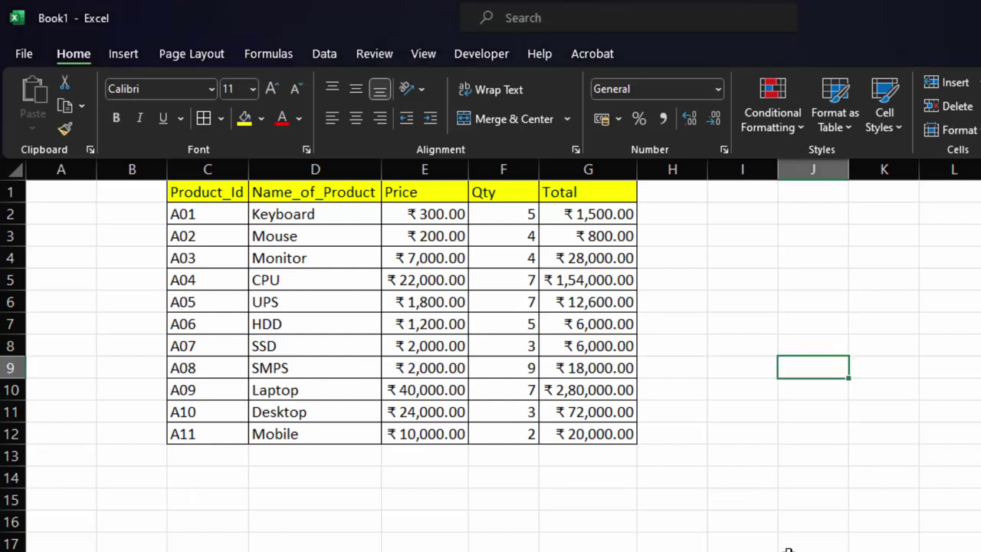
left_click(527, 536)
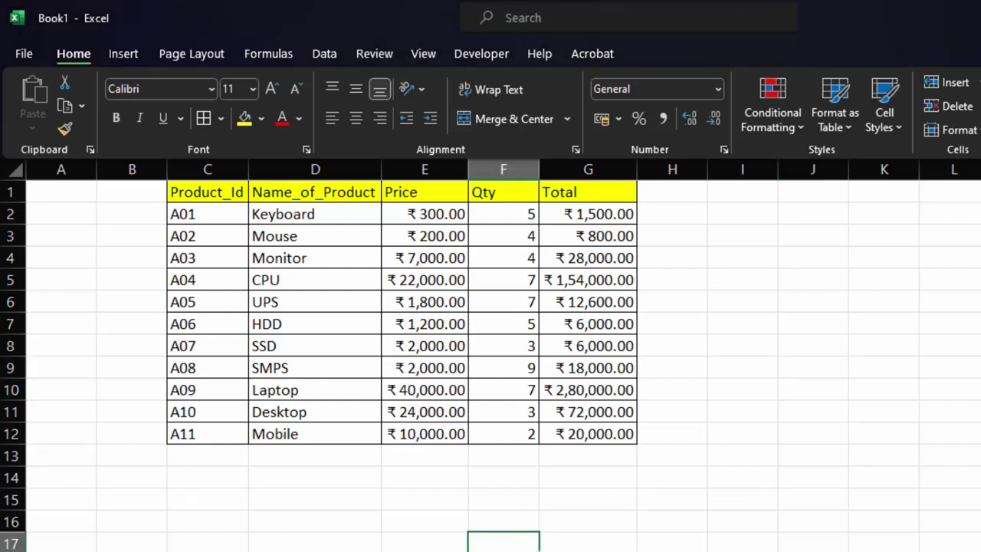
left_click(208, 200)
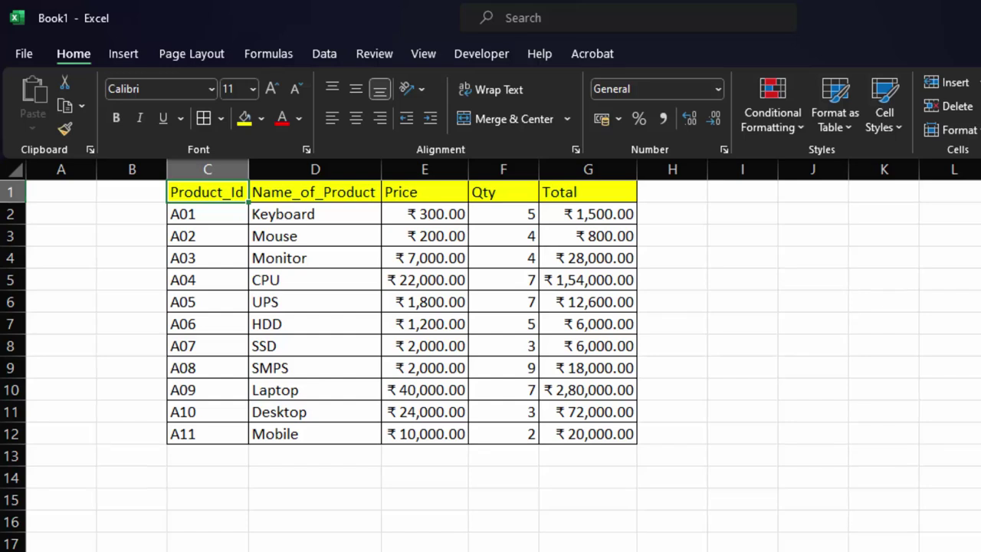
key("ctrl+v")
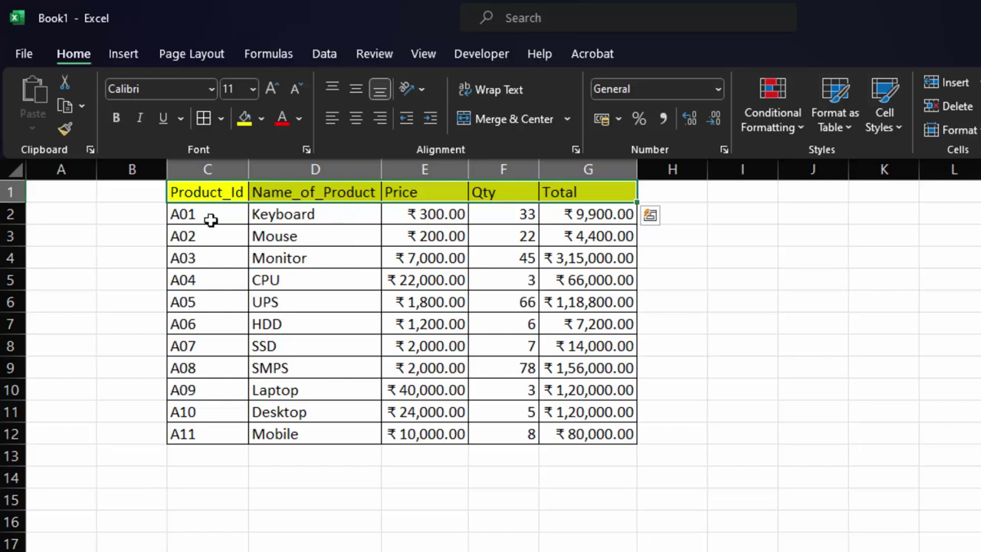
left_click_drag(210, 220, 201, 414)
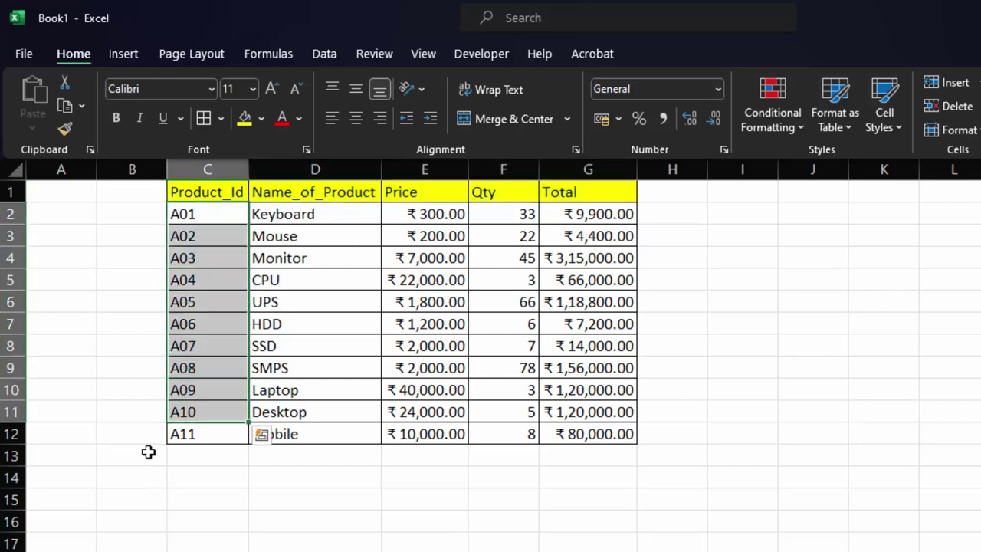
left_click(207, 191)
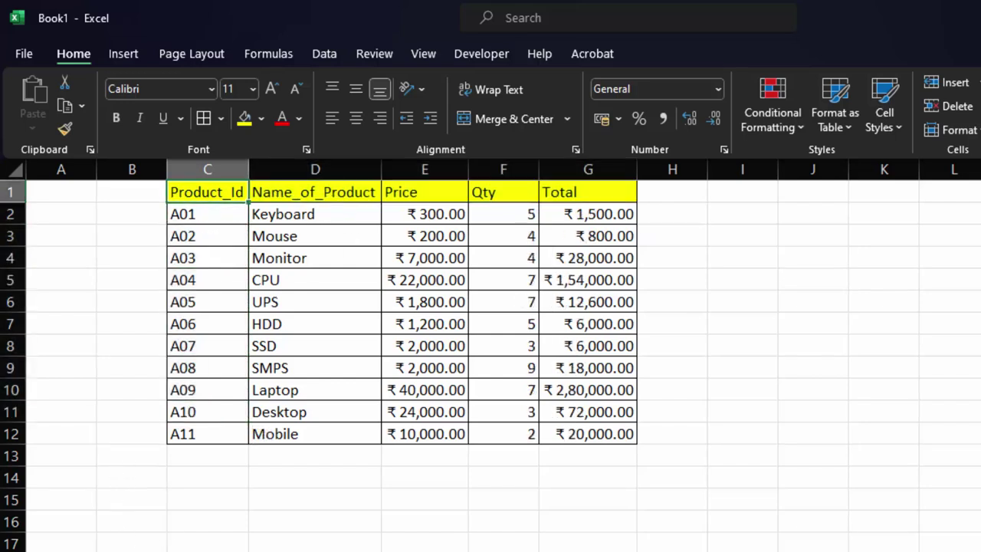
left_click_drag(309, 213, 290, 434)
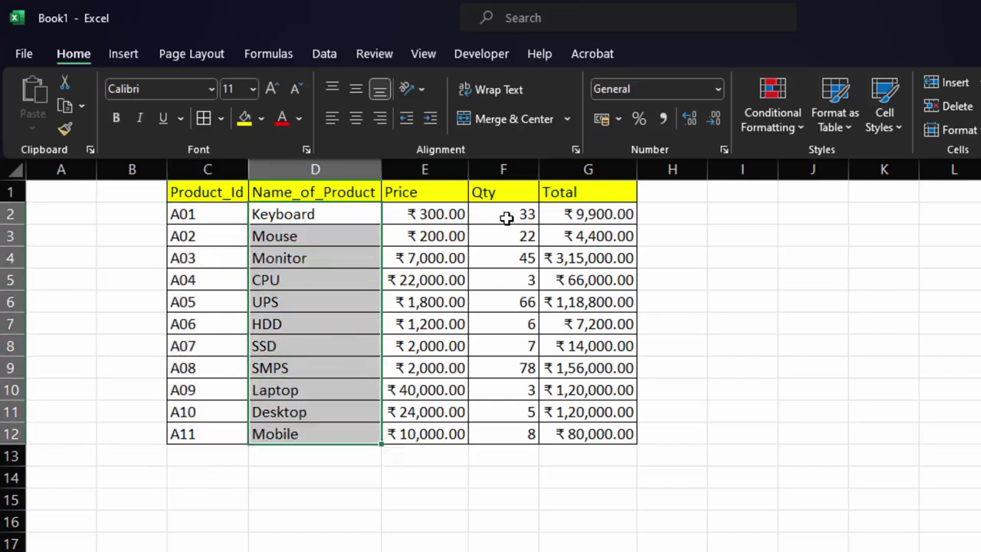
mouse_move(505, 215)
left_mouse_down()
mouse_move(476, 354)
mouse_move(473, 426)
left_mouse_up()
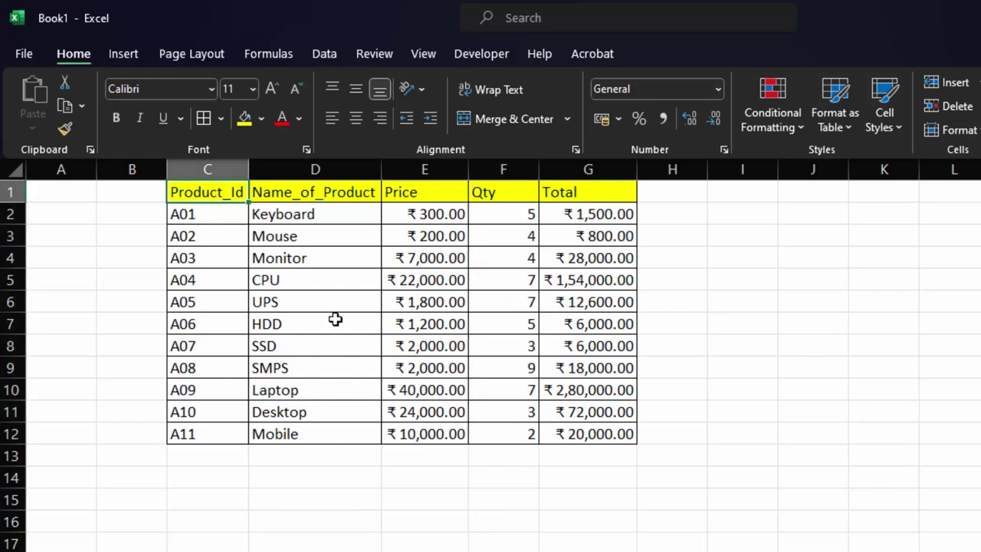
Format C1:G12 as Table1 with headers and the grey banded style, checking the Product_Id filter
left_click(335, 319)
key("ctrl+a")
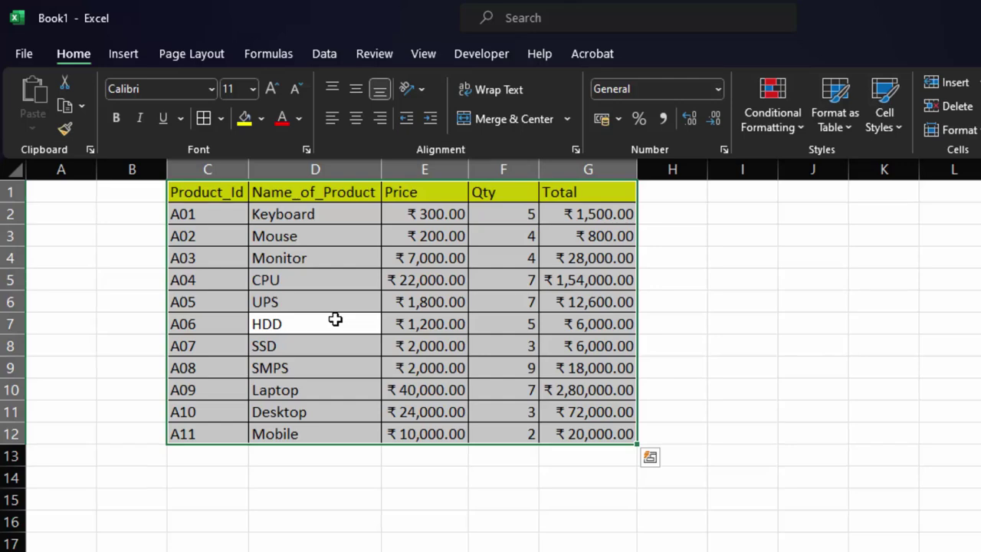
key("ctrl+t")
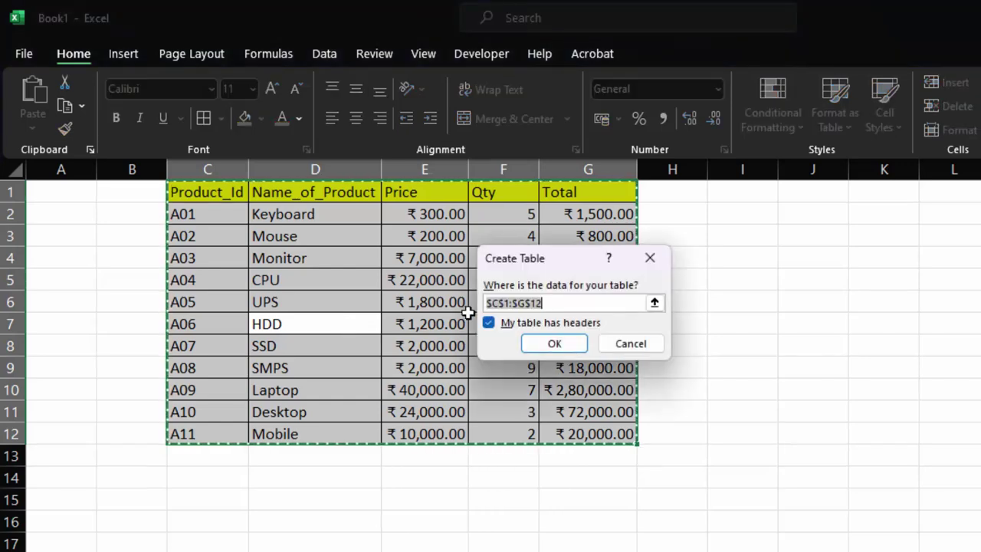
left_click(544, 344)
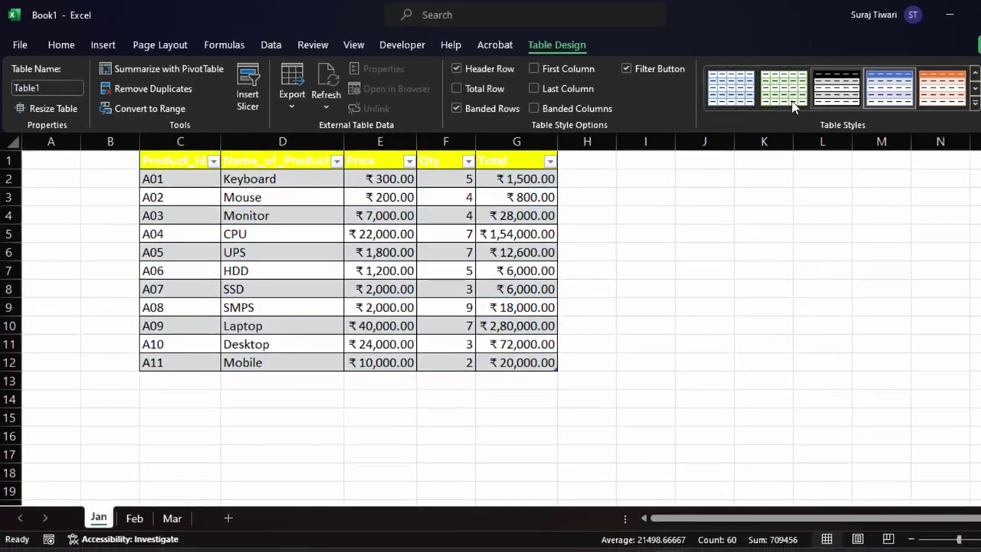
left_click(734, 98)
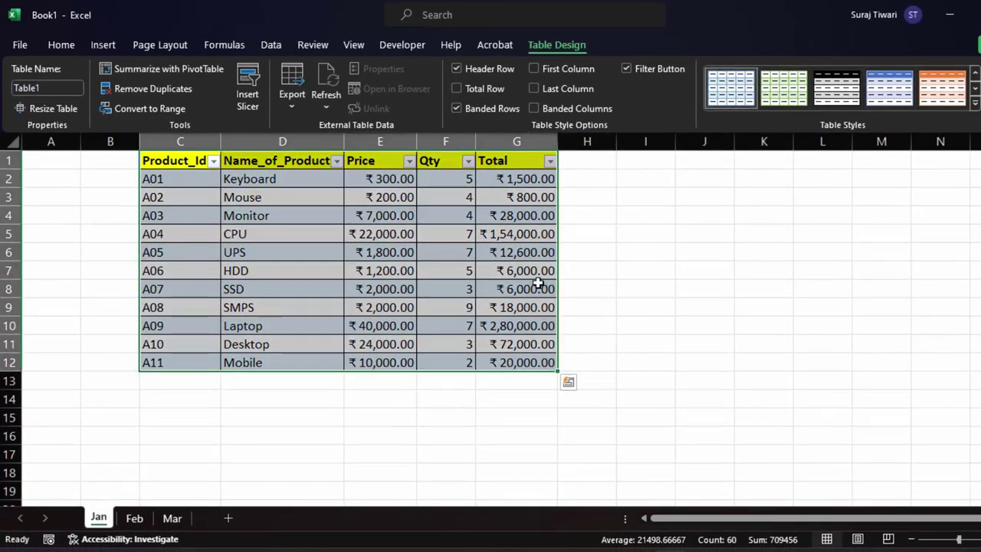
left_click(213, 162)
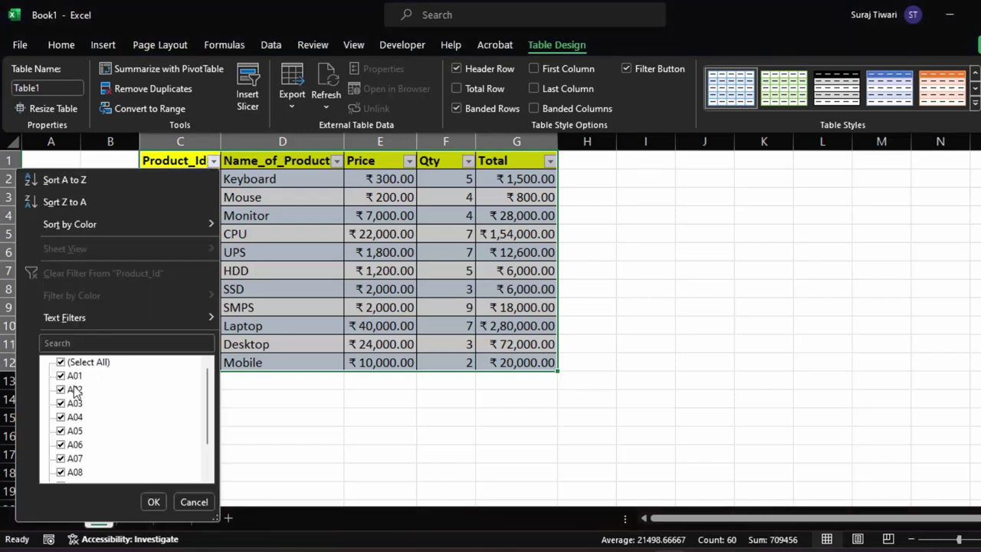
left_click(193, 501)
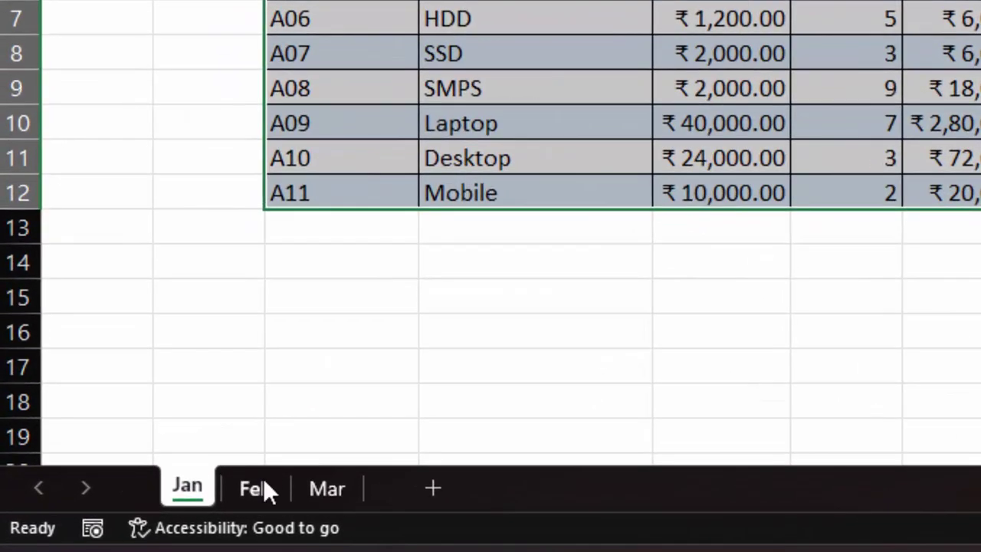
Turn the Feb sheet's C1:G12 product data into Table2 with headers
left_click(240, 493)
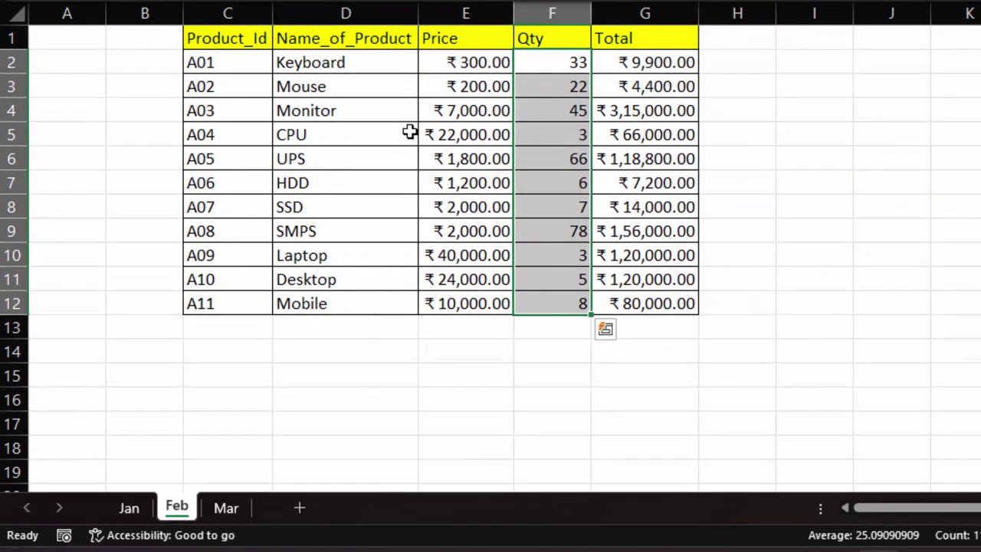
key("ctrl+a")
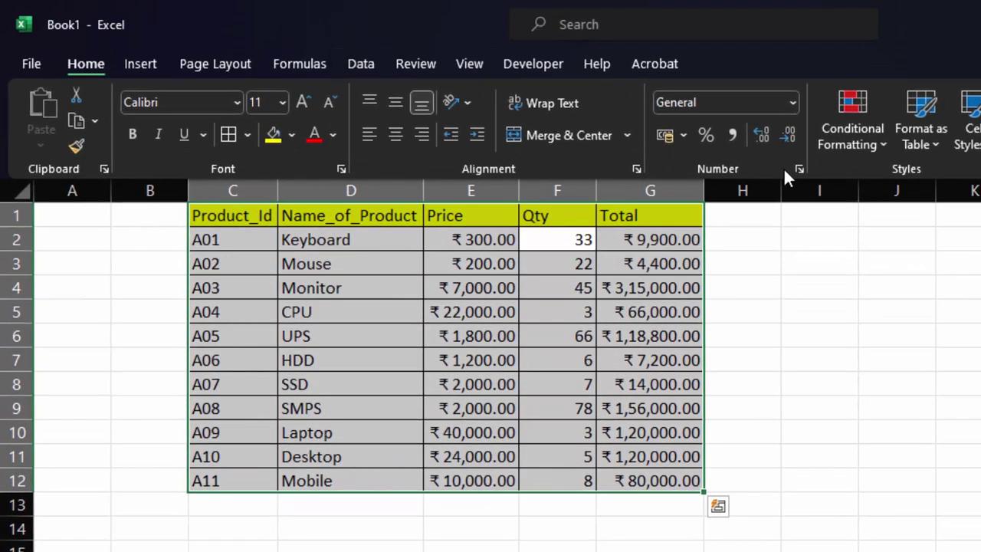
key("ctrl+t")
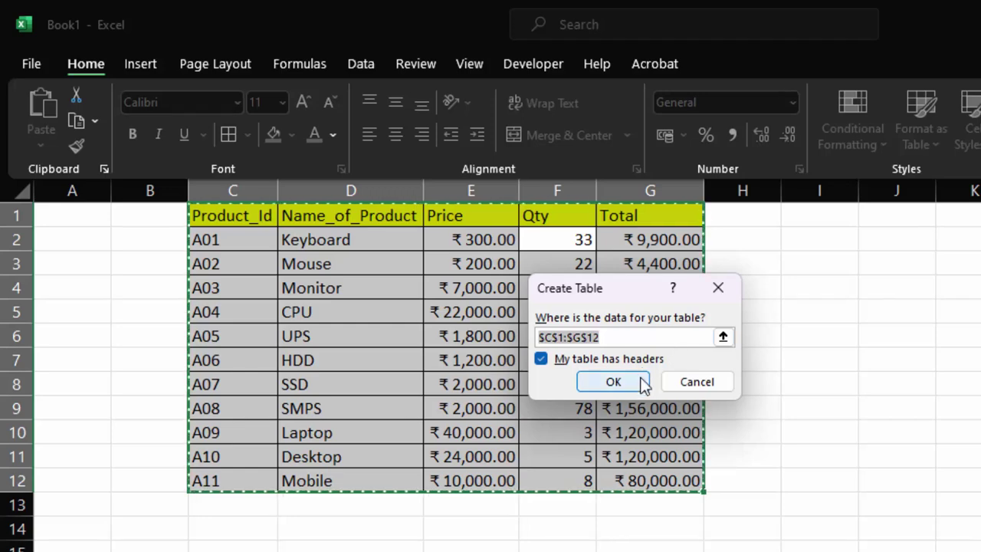
left_click(642, 382)
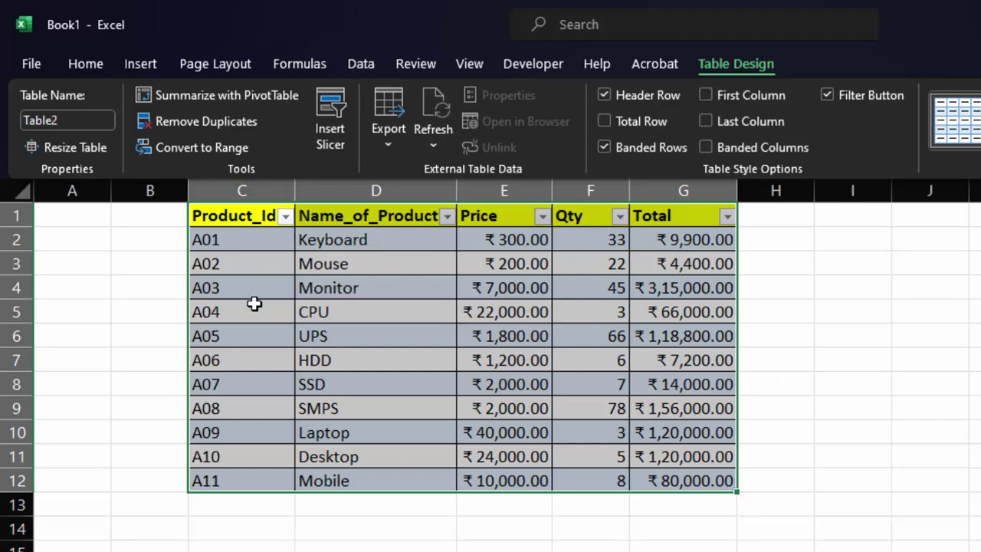
Format the Mar sheet's product data as Table3 with headers and filter buttons
key("ctrl+z")
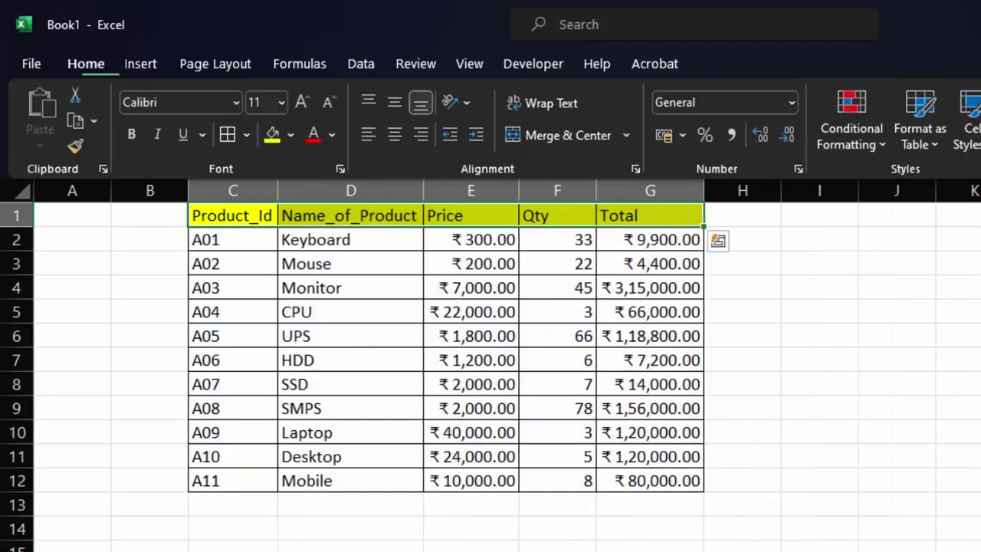
left_click(322, 314)
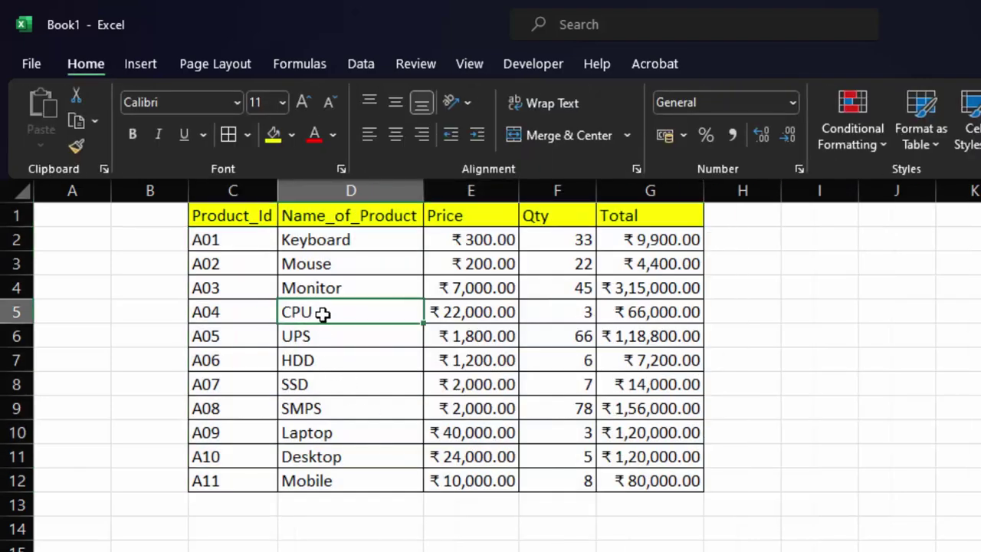
key("ctrl+a")
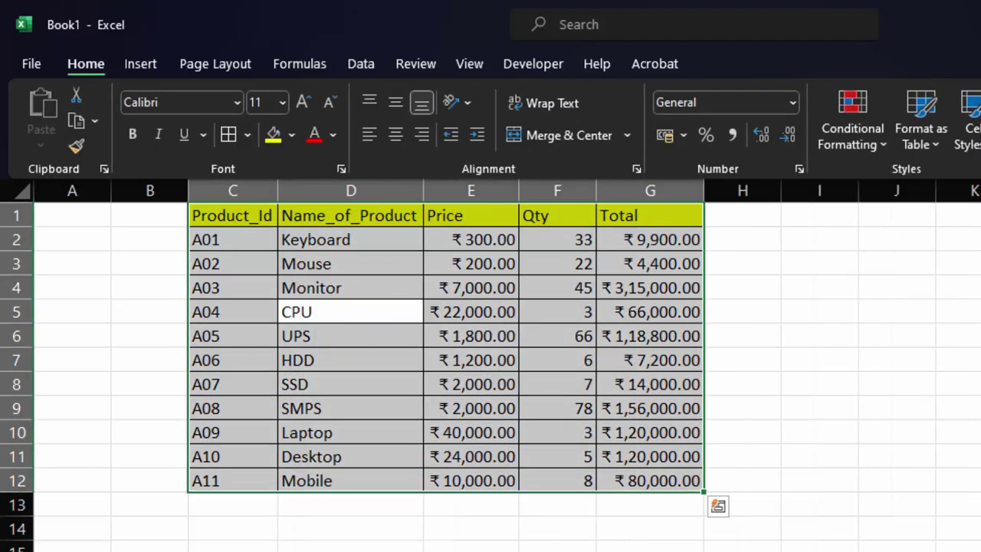
key("ctrl+t")
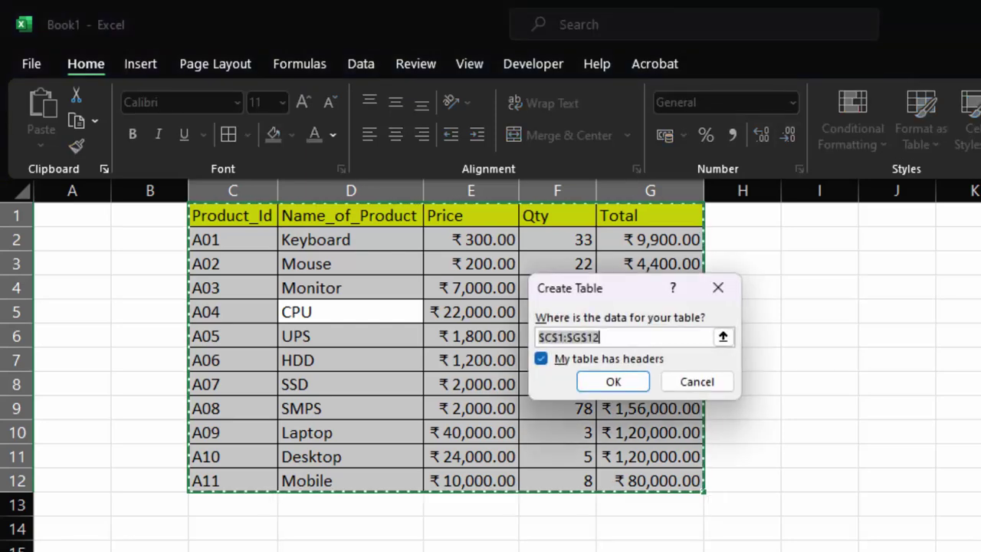
left_click(621, 381)
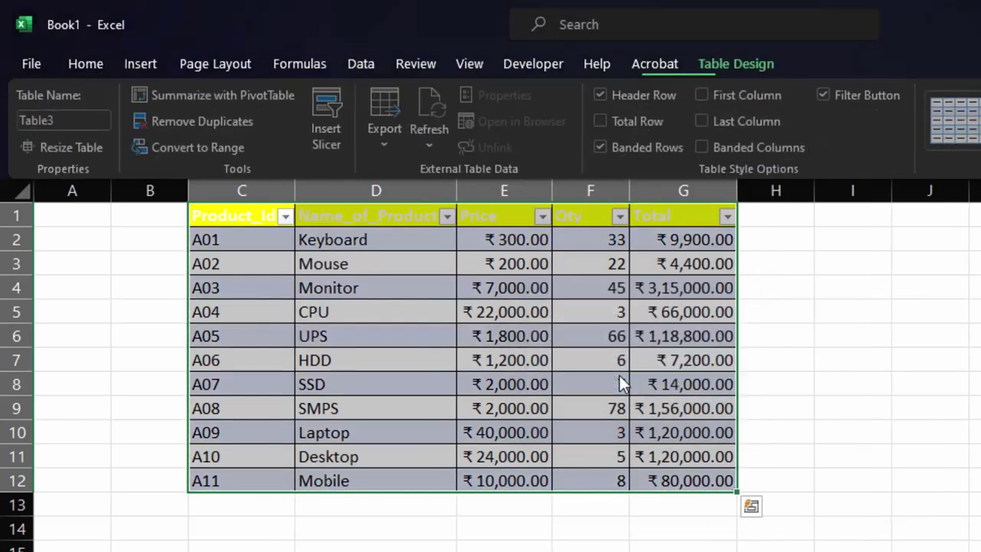
left_click(811, 410)
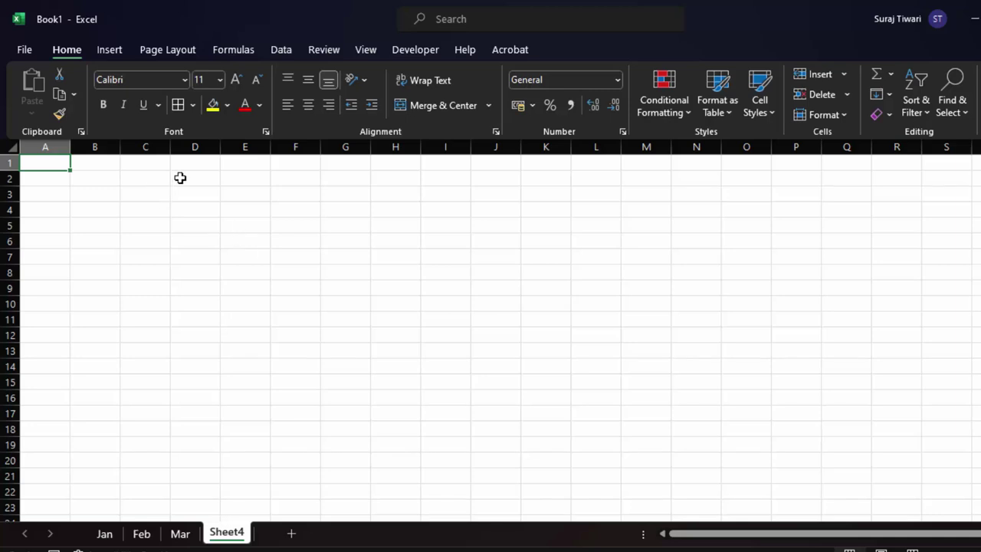
Add List data validation to Sheet4's E2 with source Jan,Feb,Mar
left_click(242, 182)
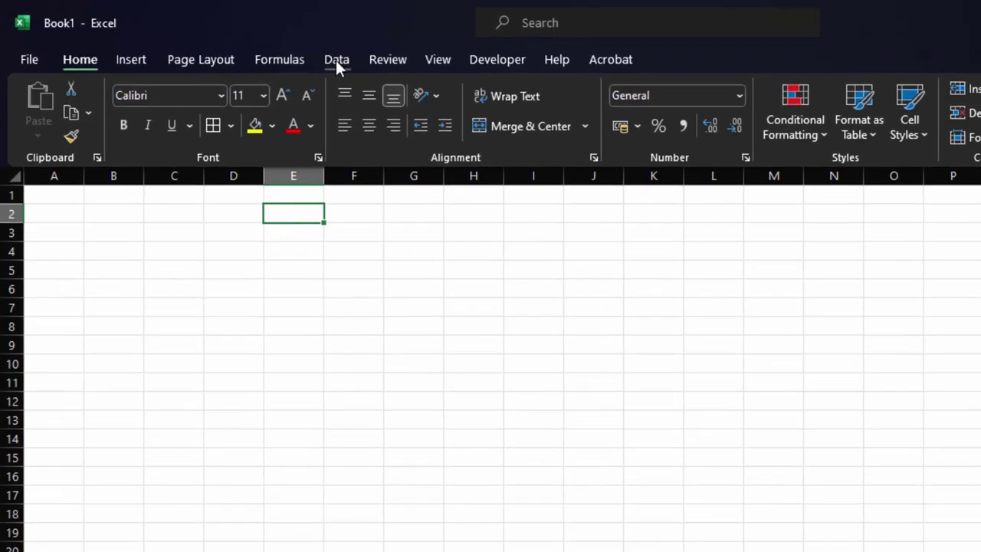
left_click(335, 59)
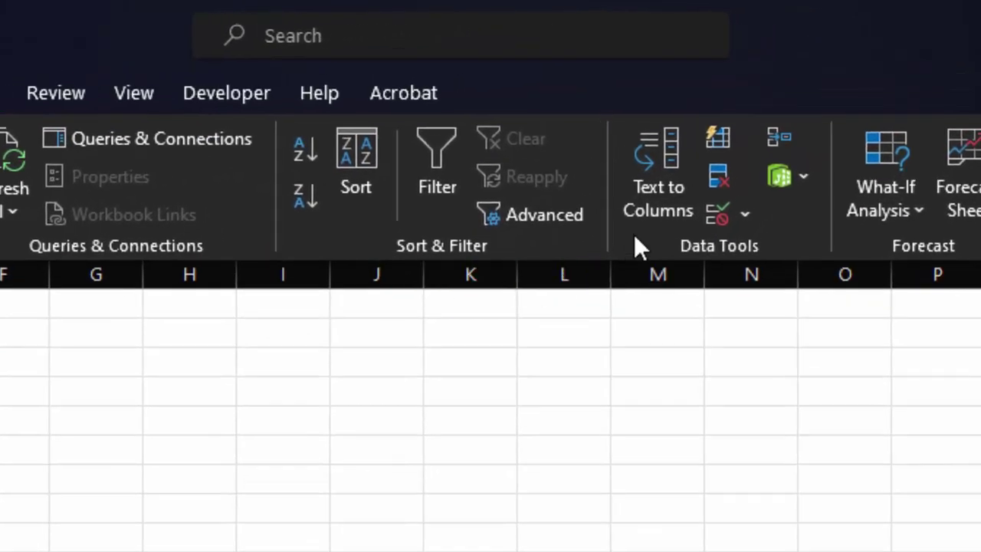
left_click(748, 210)
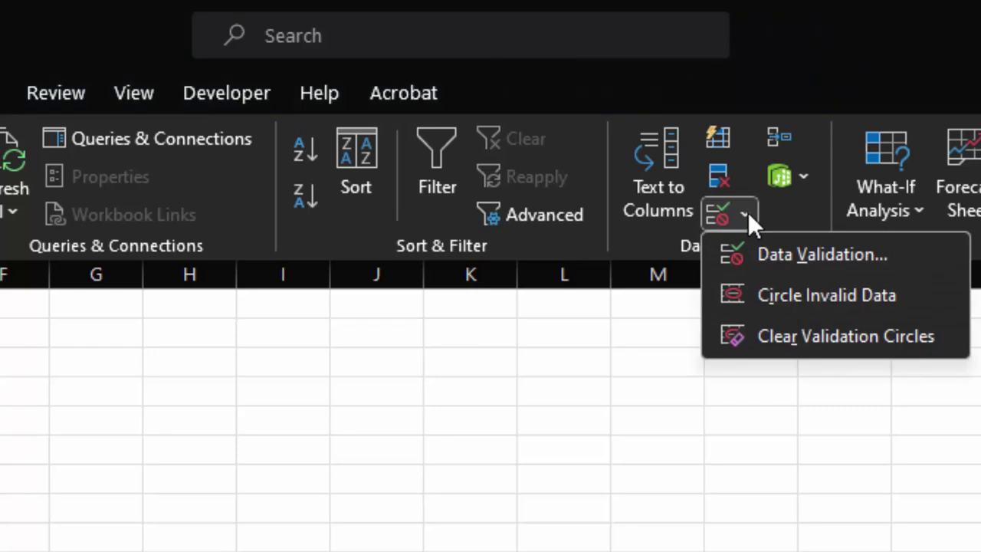
left_click(796, 257)
left_click(333, 375)
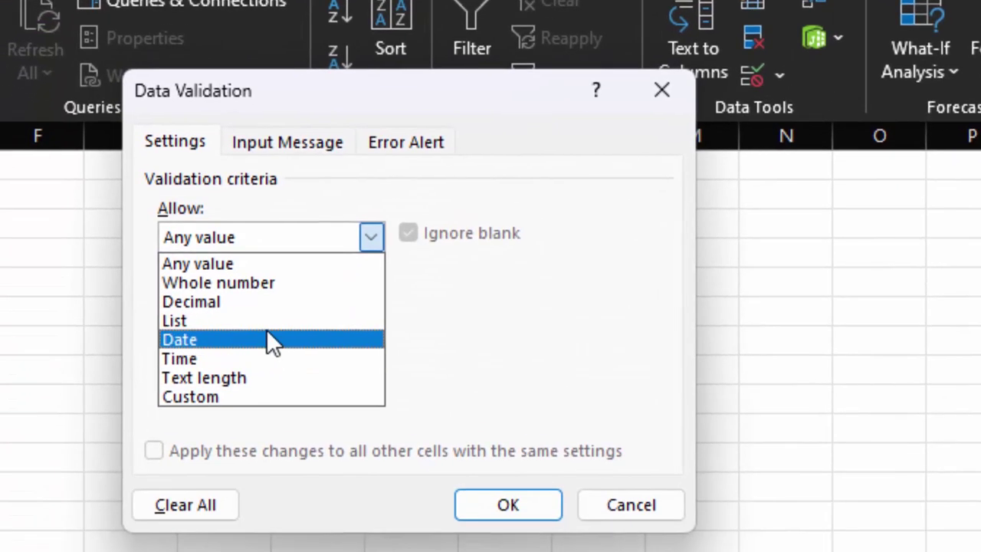
left_click(265, 321)
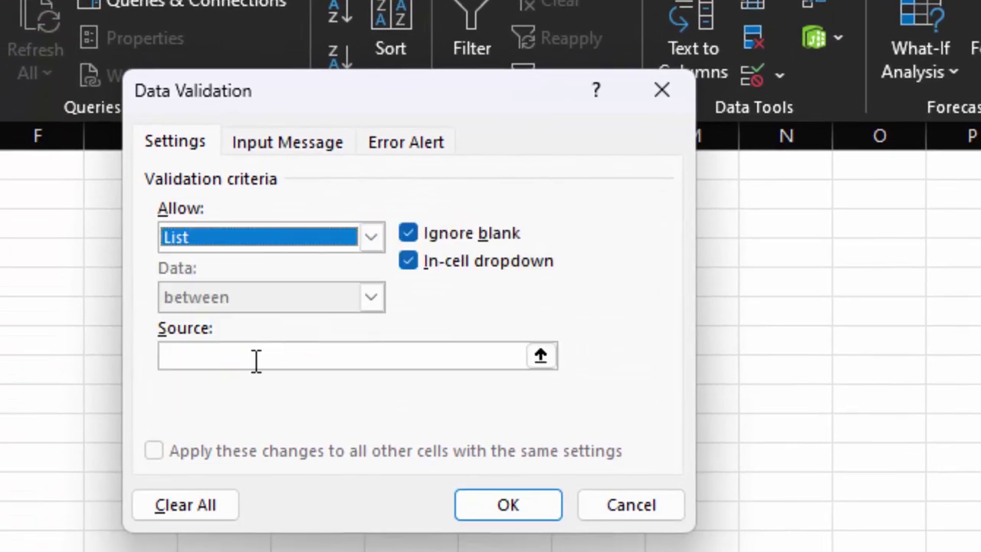
left_click(253, 356)
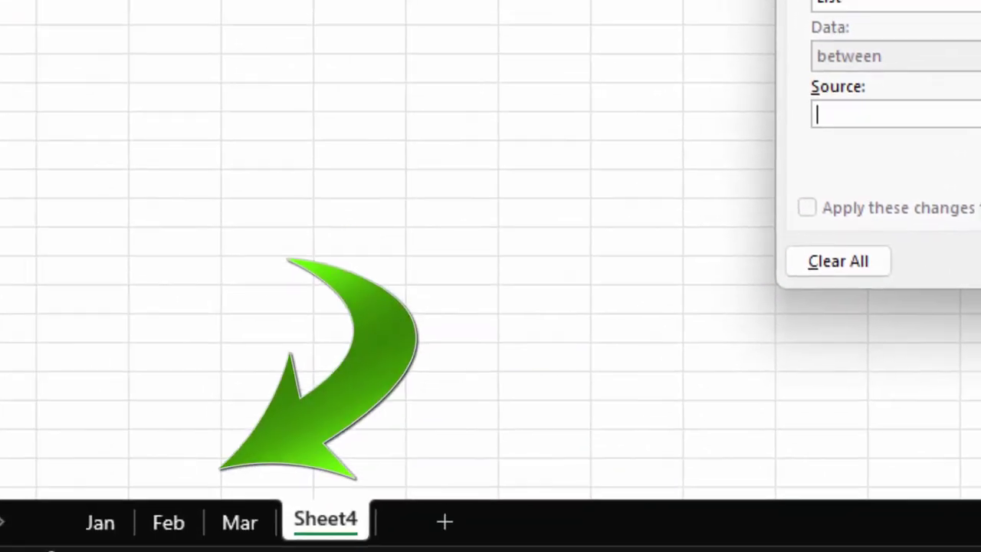
type("Ja")
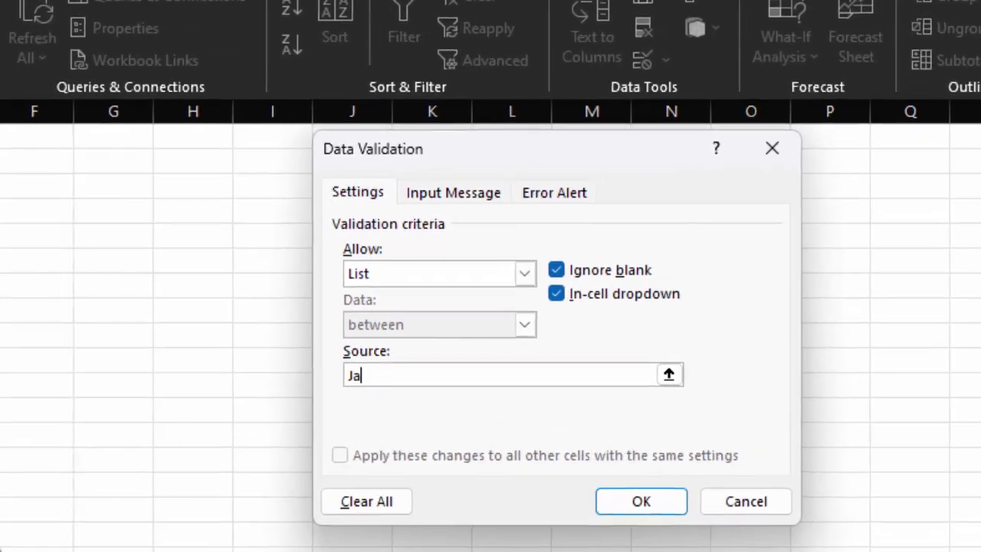
type("n,Feb,Mar")
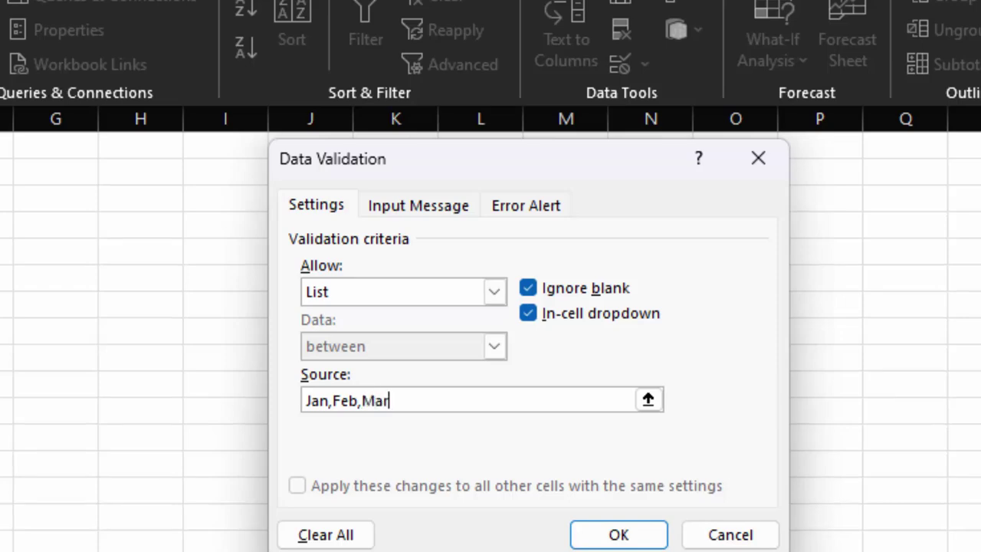
left_click(618, 534)
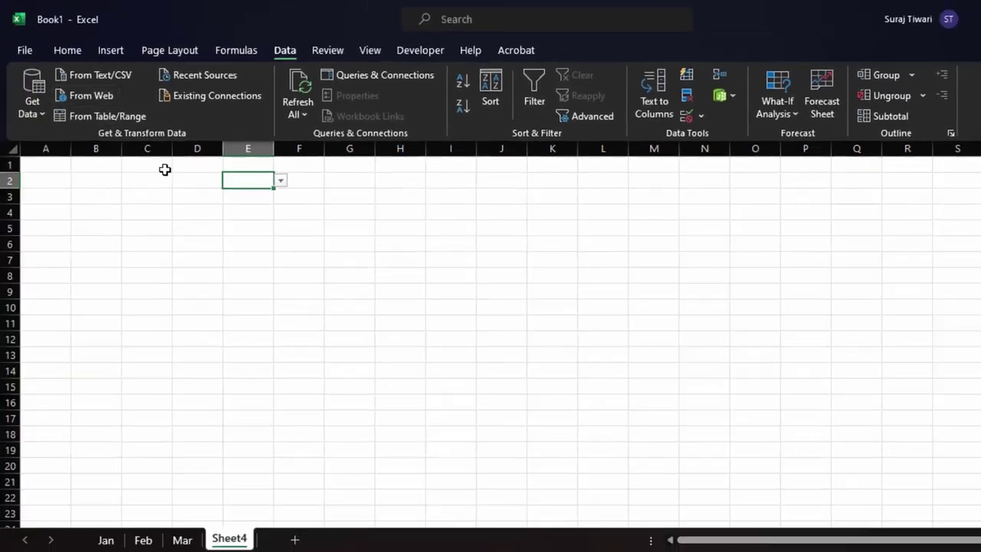
Test E2's month dropdown without choosing a value
left_click(280, 181)
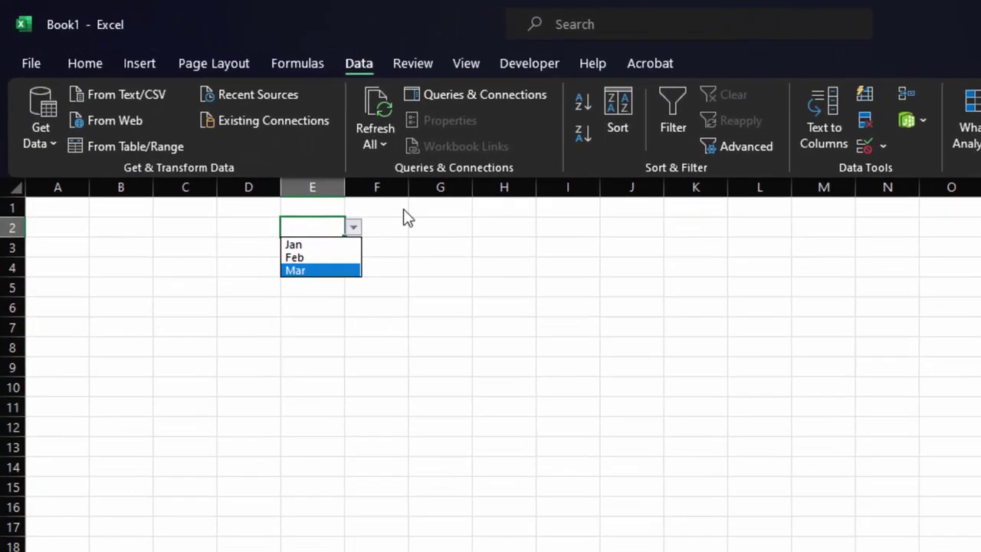
left_click(302, 181)
left_click(454, 272)
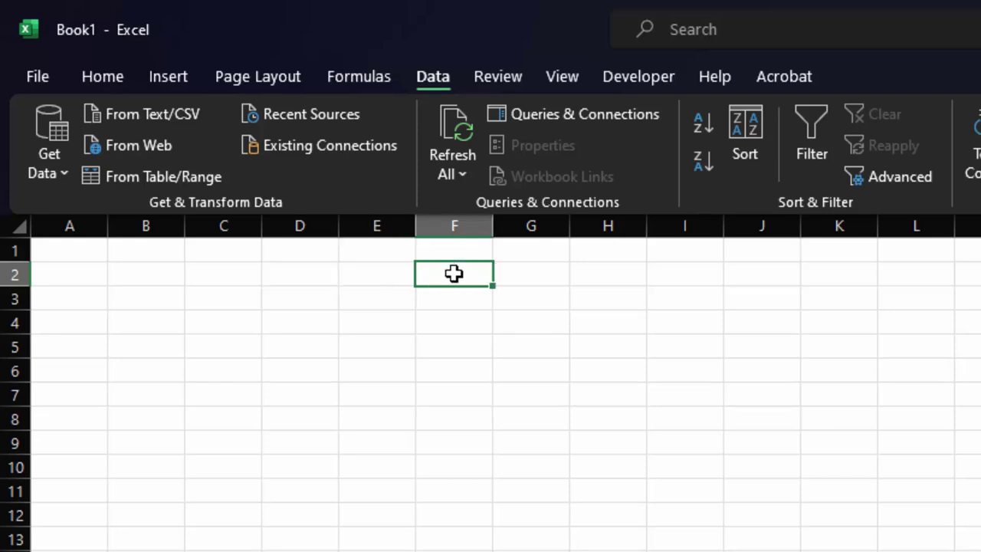
left_click(366, 273)
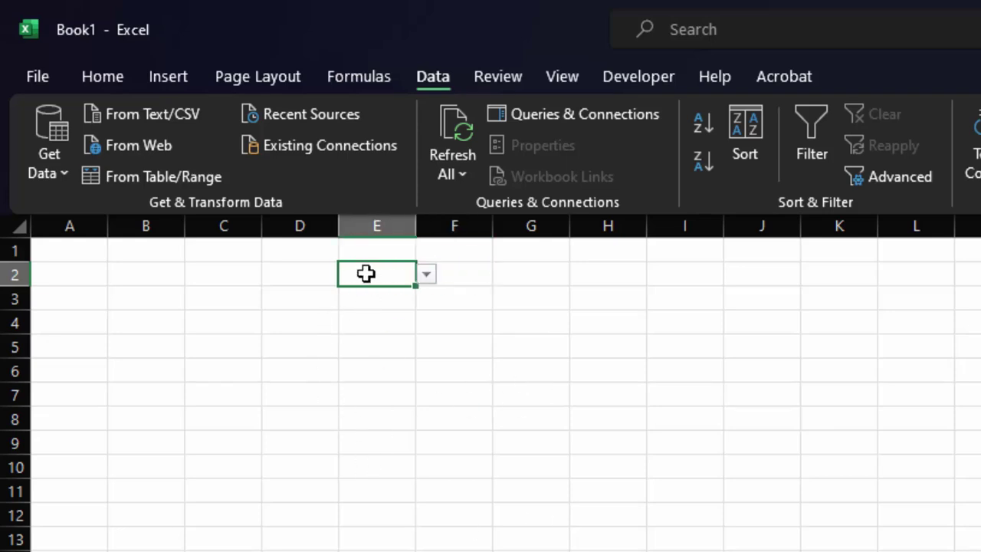
Apply a yellow fill color to cell E2
left_click(85, 77)
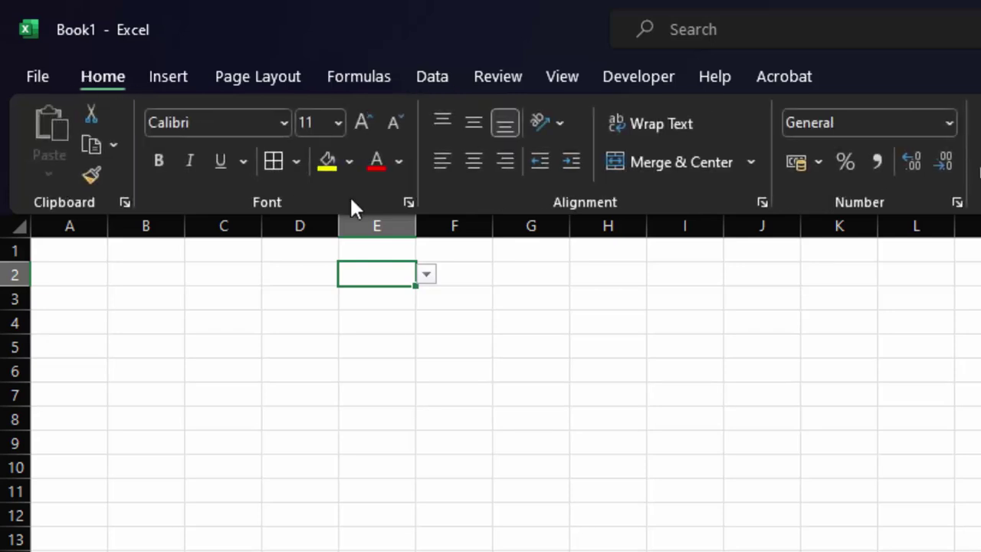
left_click(328, 161)
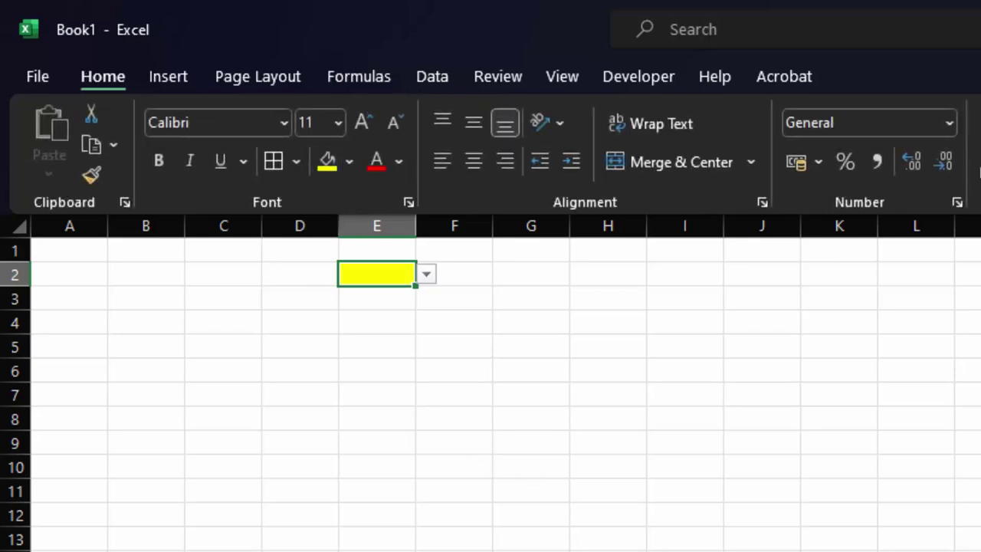
scroll(491, 382, "up", 1, "ctrl")
scroll(490, 382, "up", 1, "ctrl")
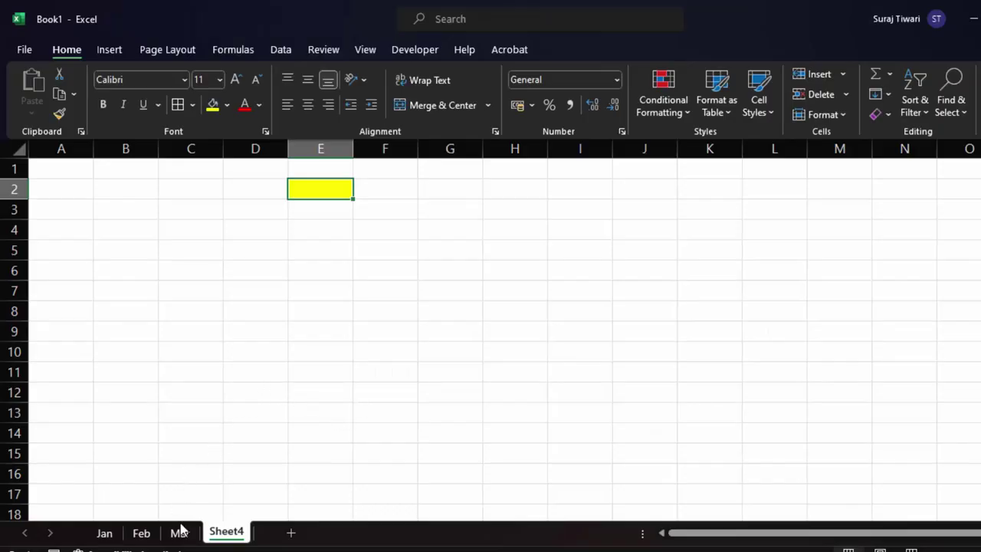
left_click(179, 533)
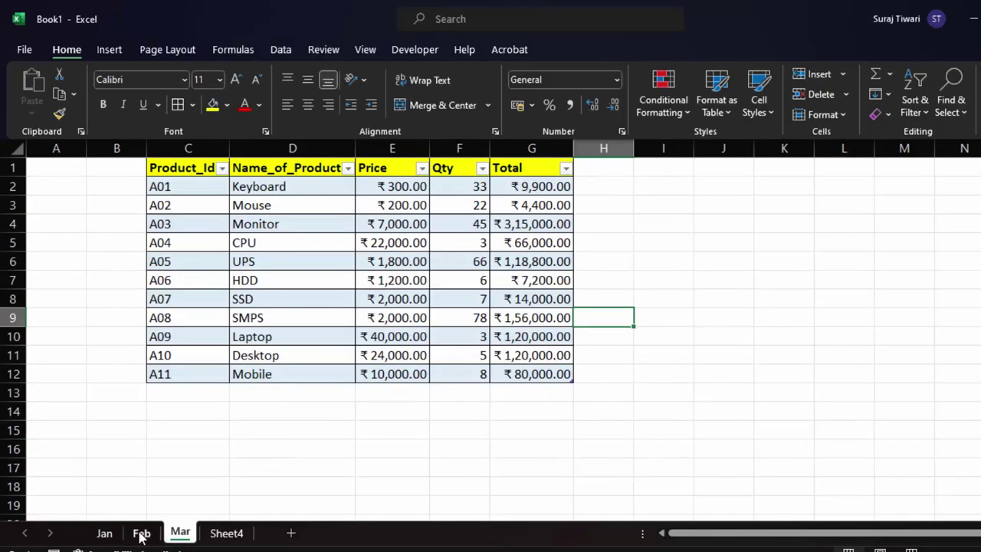
left_click(142, 534)
left_click(101, 536)
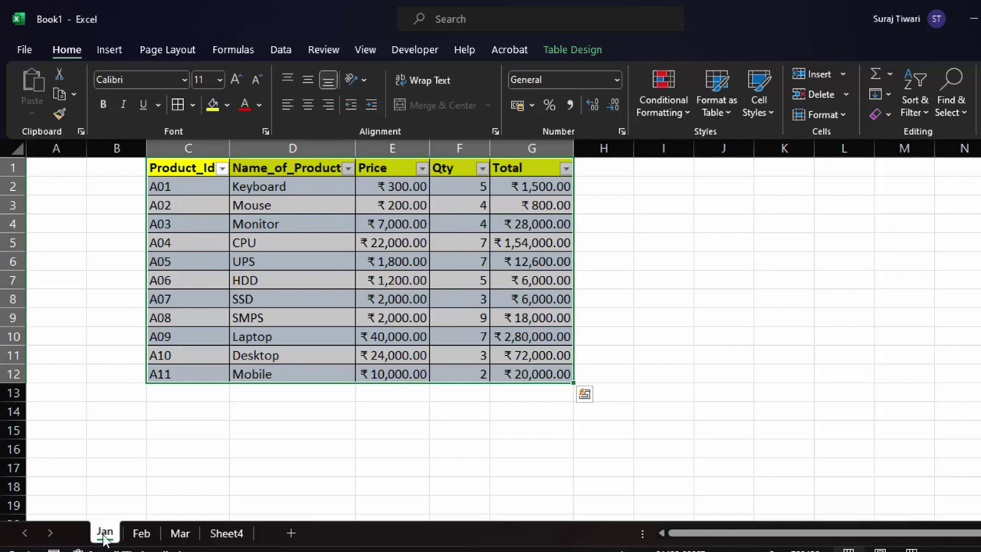
left_click(563, 49)
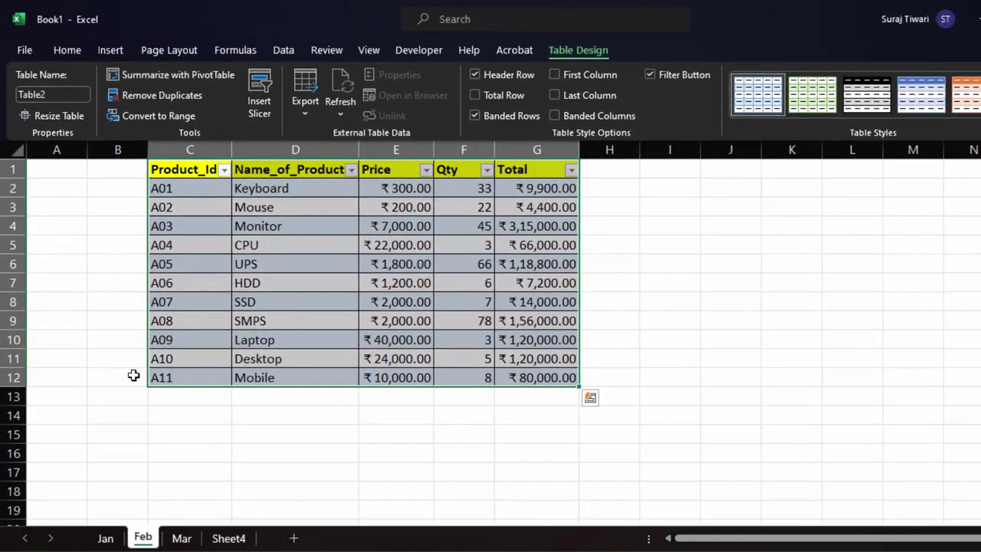
left_click(184, 538)
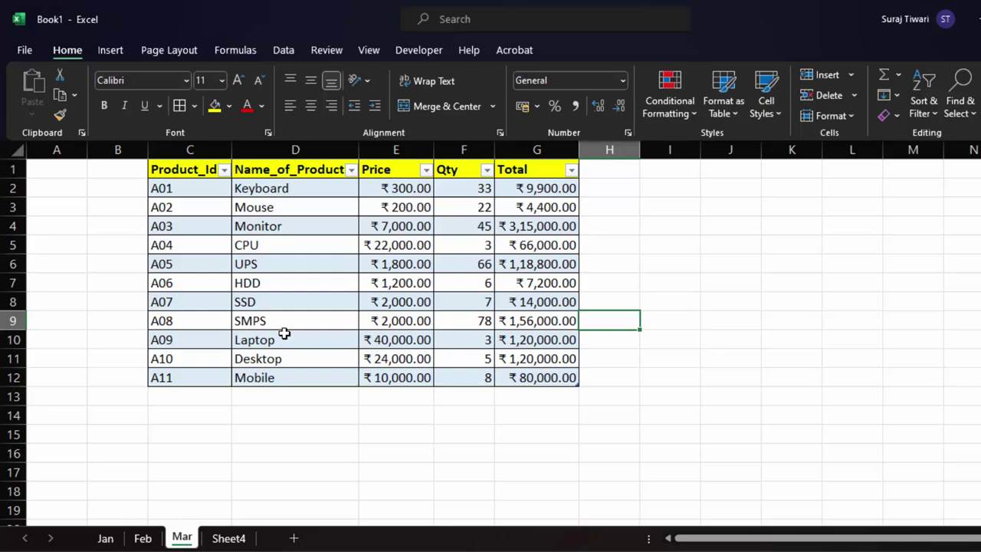
left_click(234, 541)
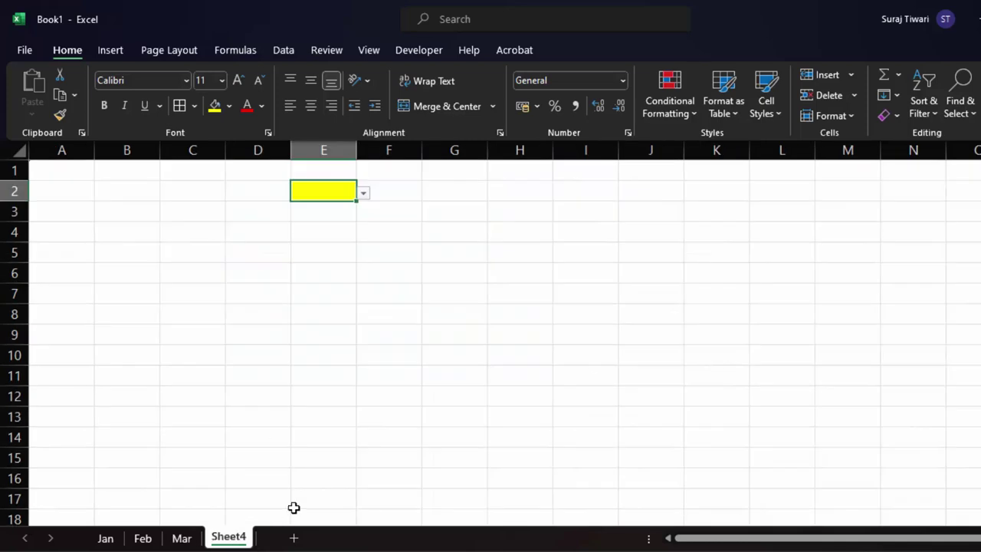
Copy the Jan table's header row C1:G1 and paste it into Sheet4 at C5
left_click(364, 196)
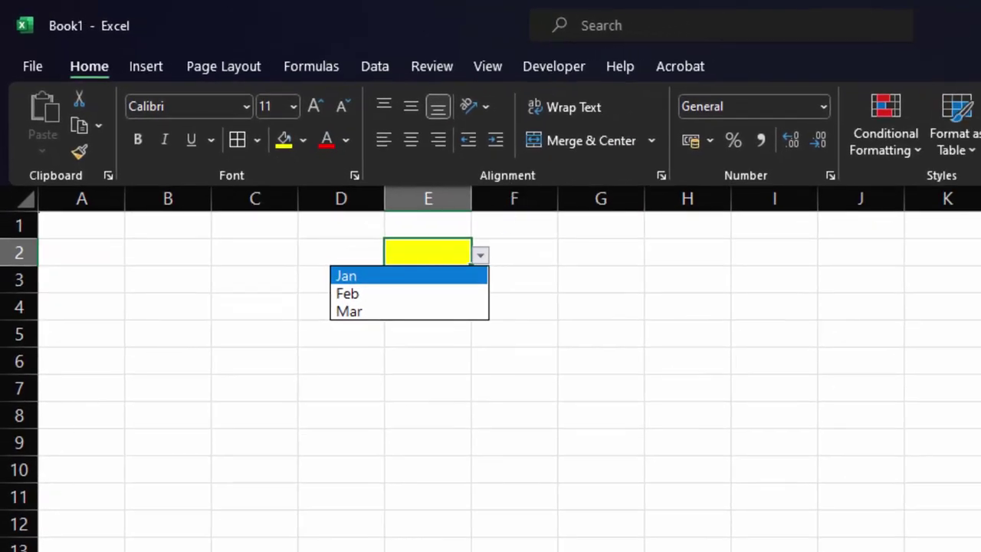
key("Escape")
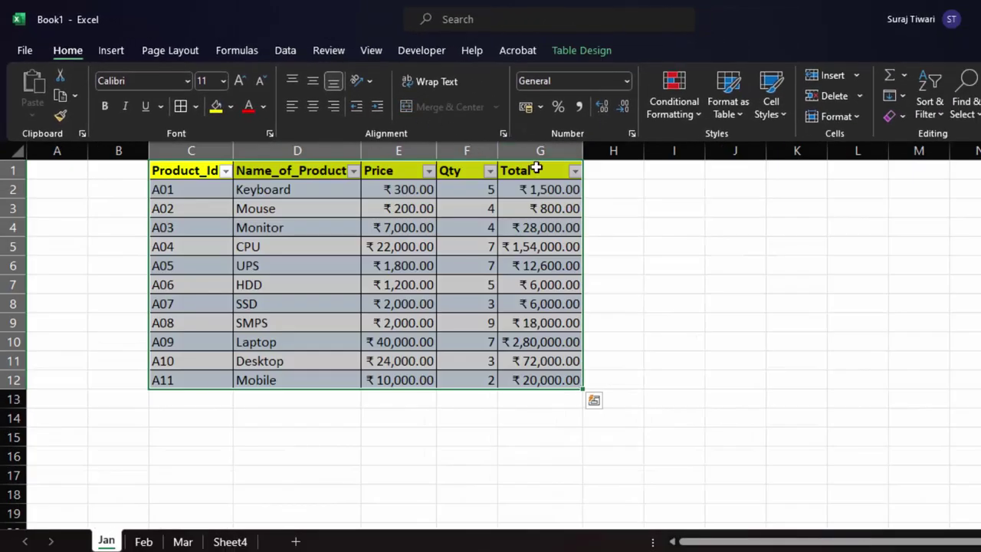
left_click_drag(532, 167, 178, 167)
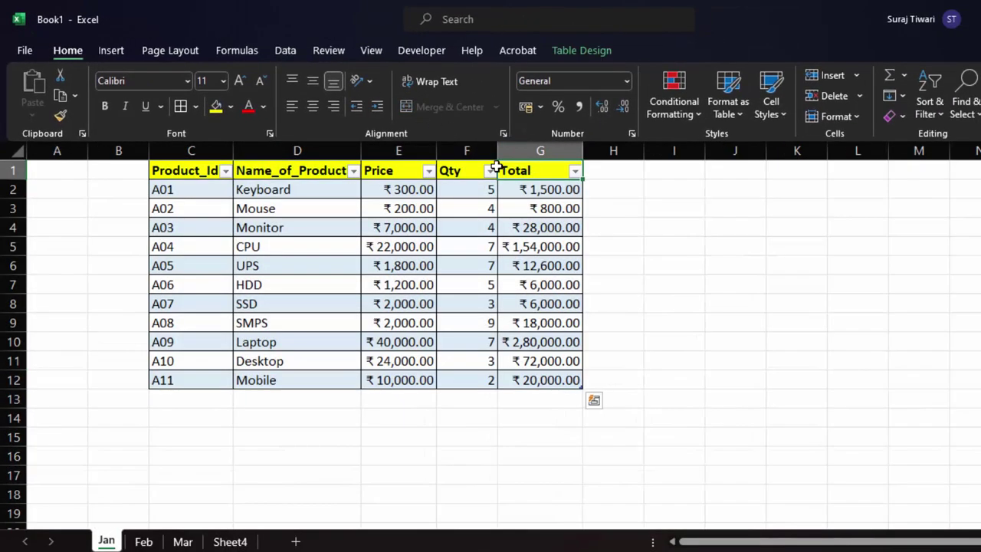
right_click(178, 176)
left_click(219, 122)
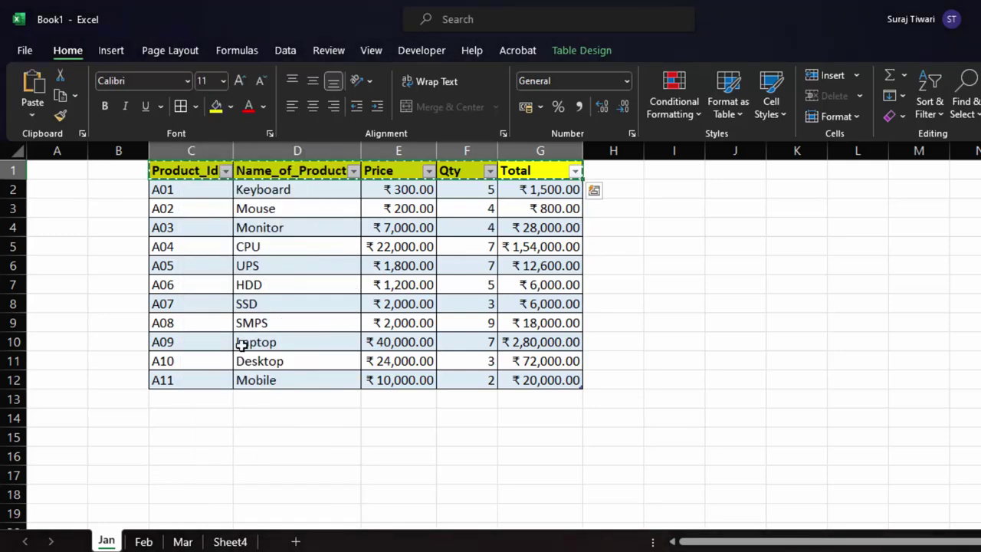
left_click(230, 541)
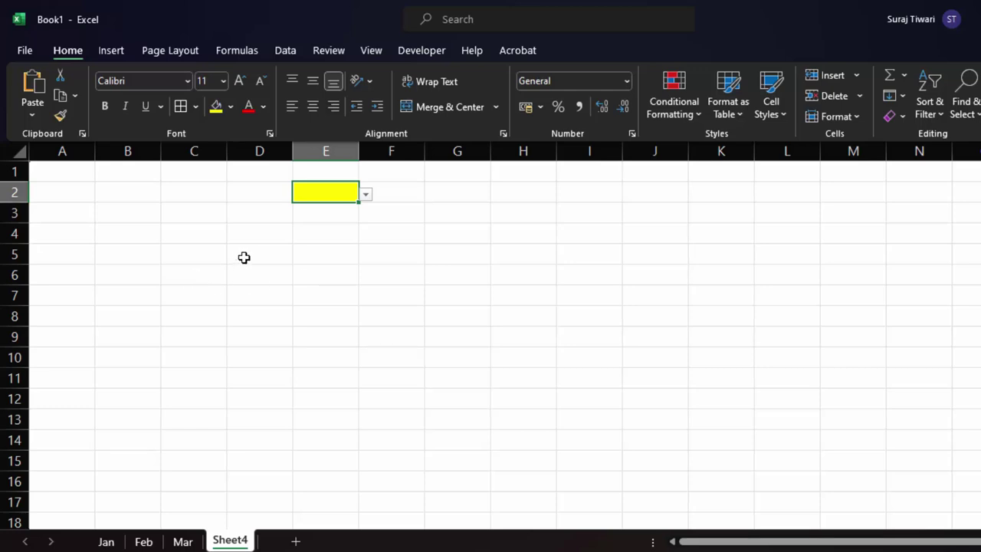
left_click(189, 255)
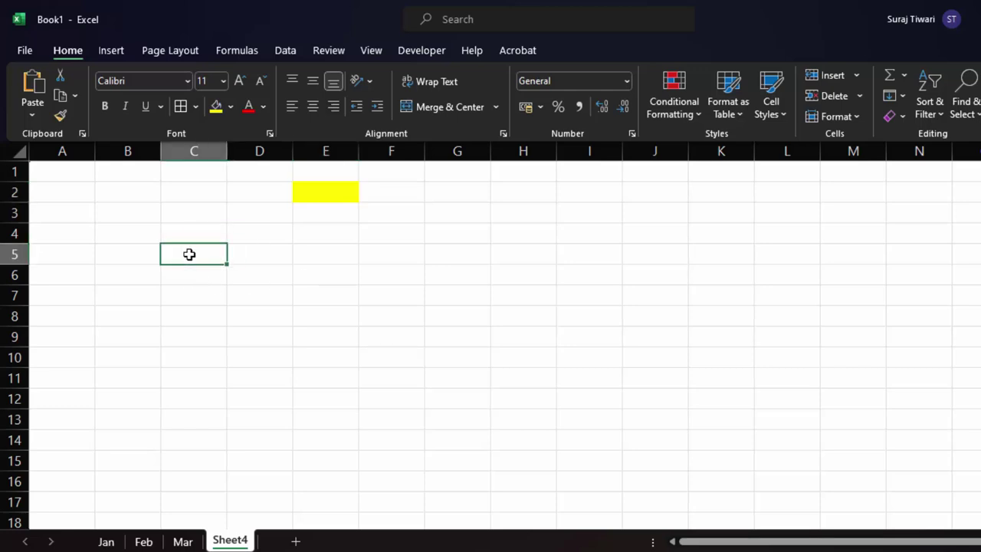
key("ctrl+v")
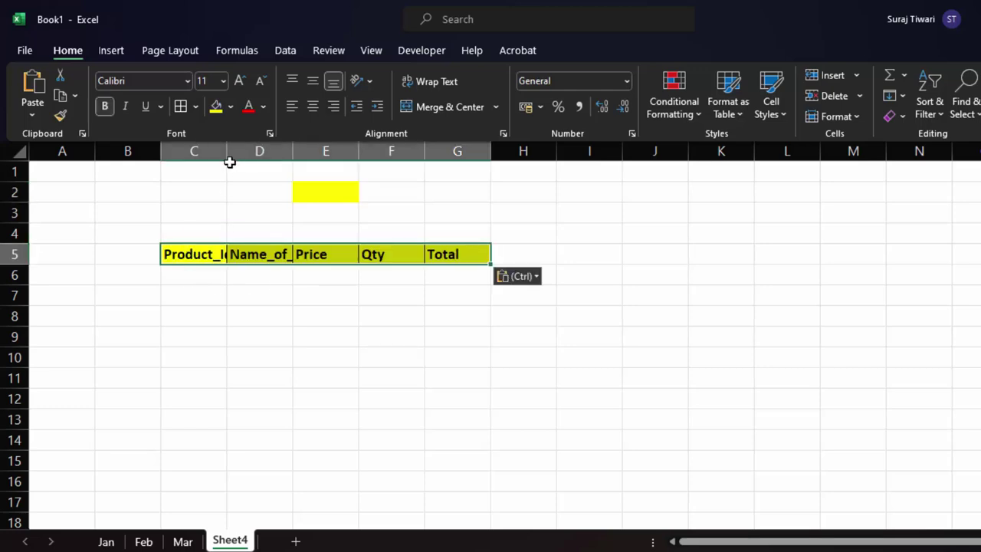
Autofit columns C and D to show Product_Id and Name_of_Product
left_click_drag(225, 152, 223, 152)
double_click(222, 151)
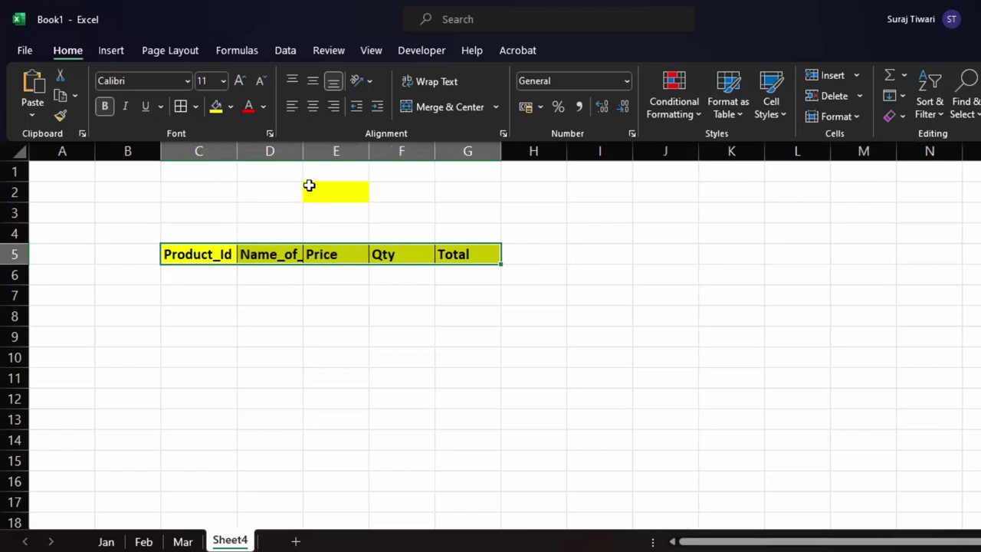
double_click(303, 152)
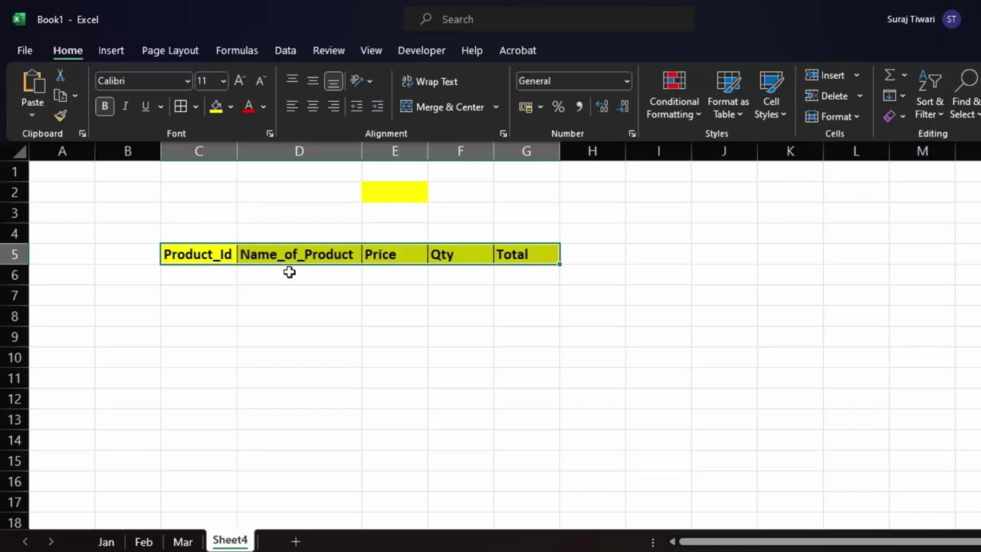
left_click(177, 268)
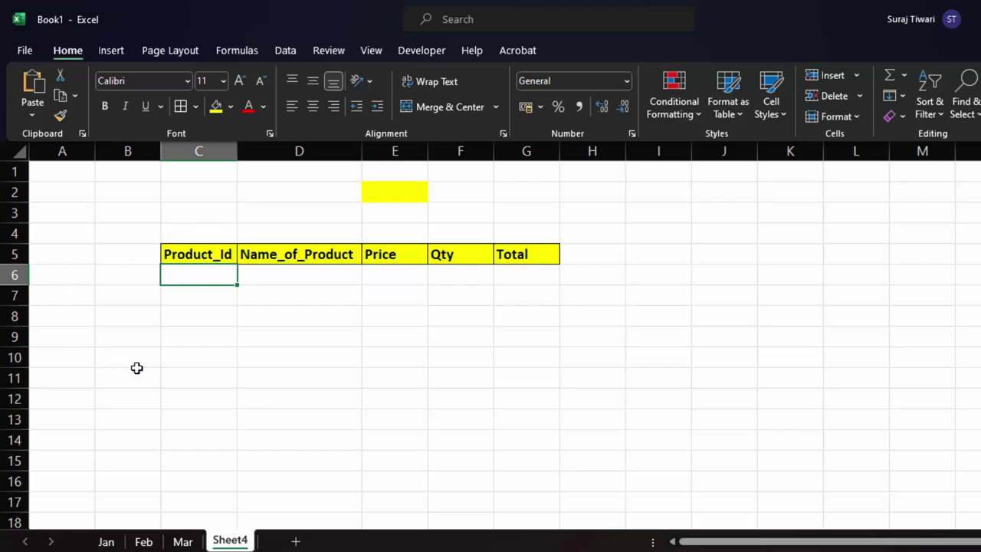
Give C6 a List validation sourced from Feb!$C$2:$C$12 product IDs
left_click(290, 45)
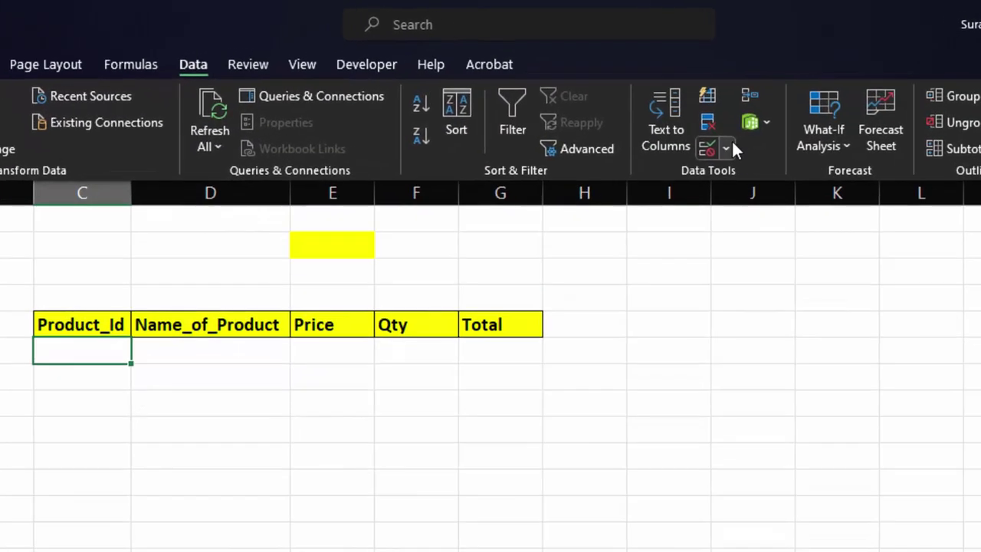
left_click(704, 114)
left_click(734, 176)
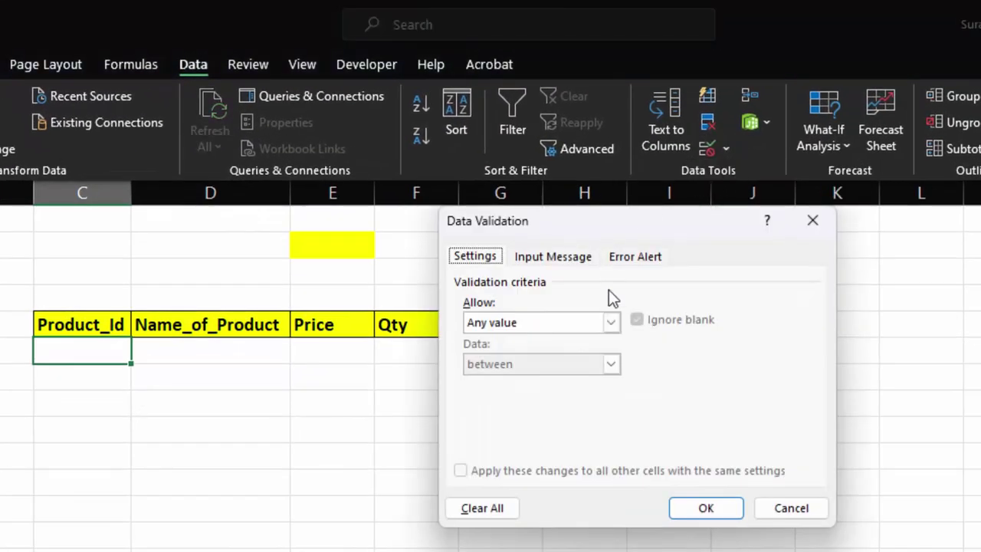
left_click(613, 322)
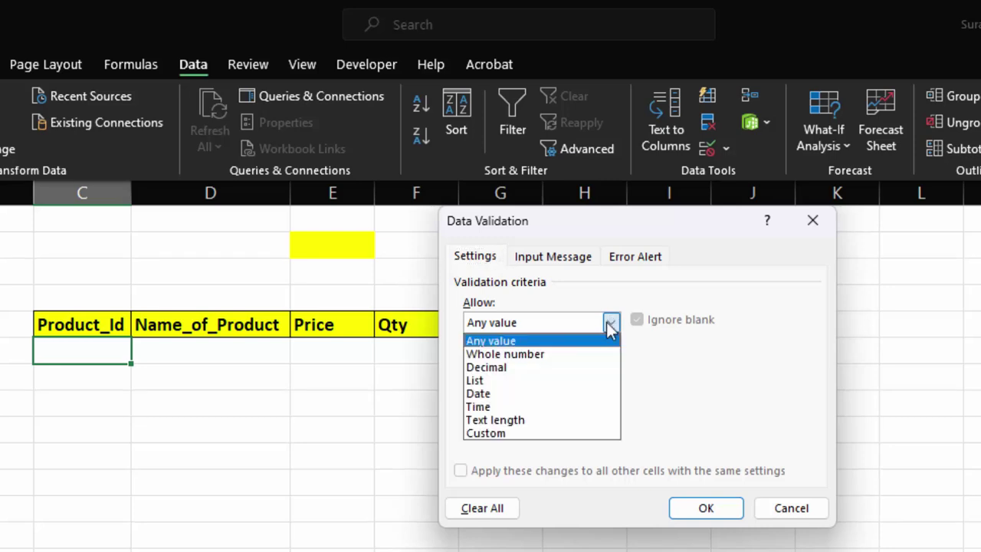
left_click(532, 380)
left_click(522, 408)
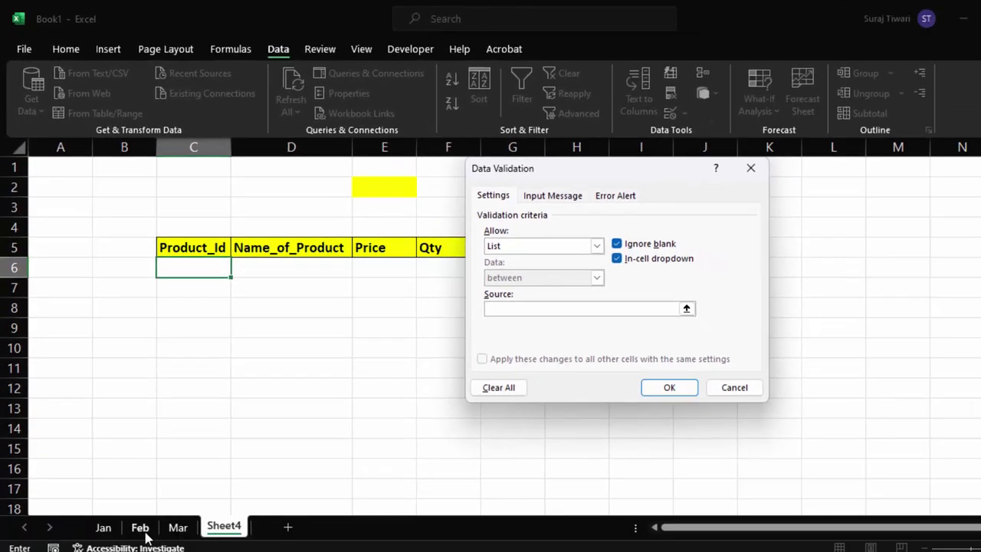
left_click(140, 527)
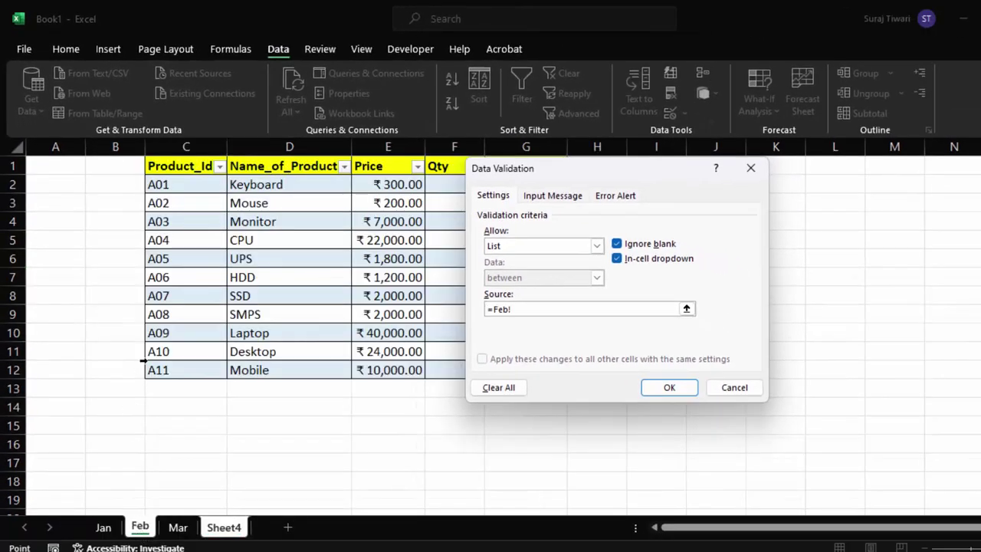
left_click_drag(176, 187, 184, 367)
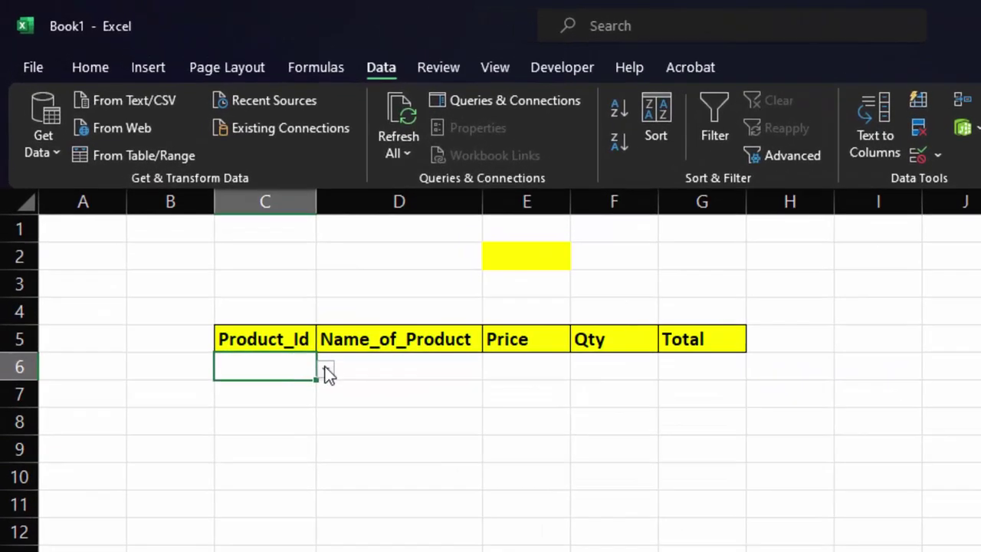
Choose product ID A04 in C6 and month Feb in E2
left_click(274, 312)
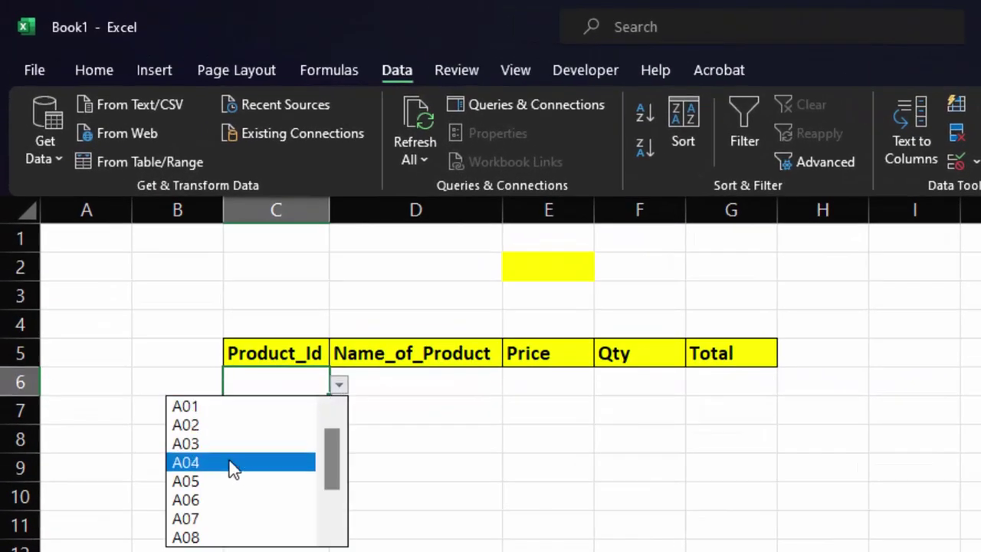
left_click(188, 376)
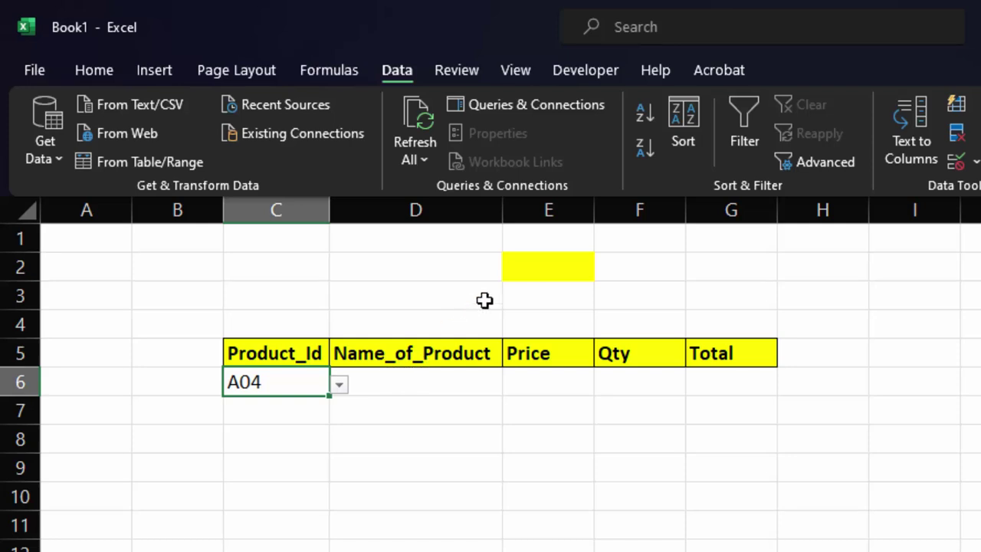
left_click(526, 259)
left_click(603, 269)
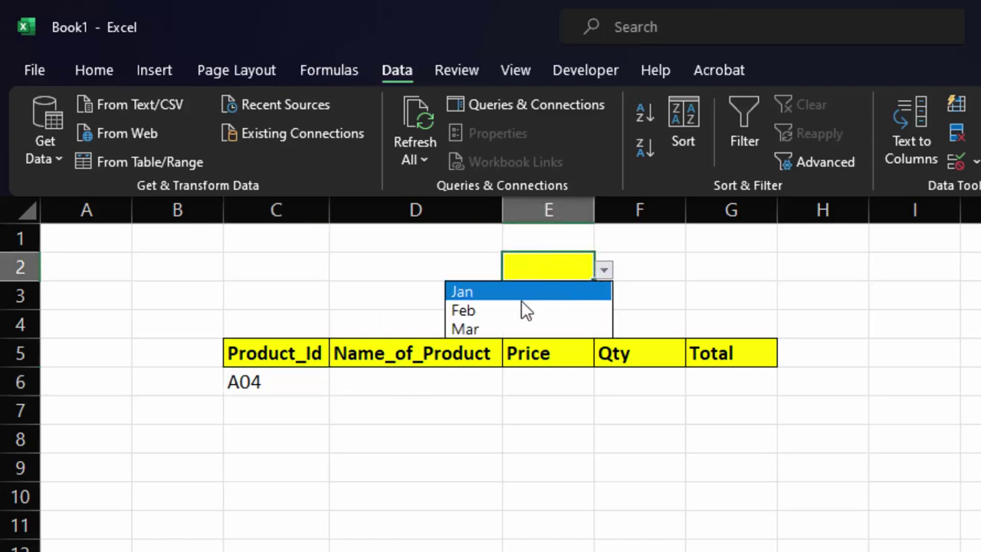
left_click(521, 310)
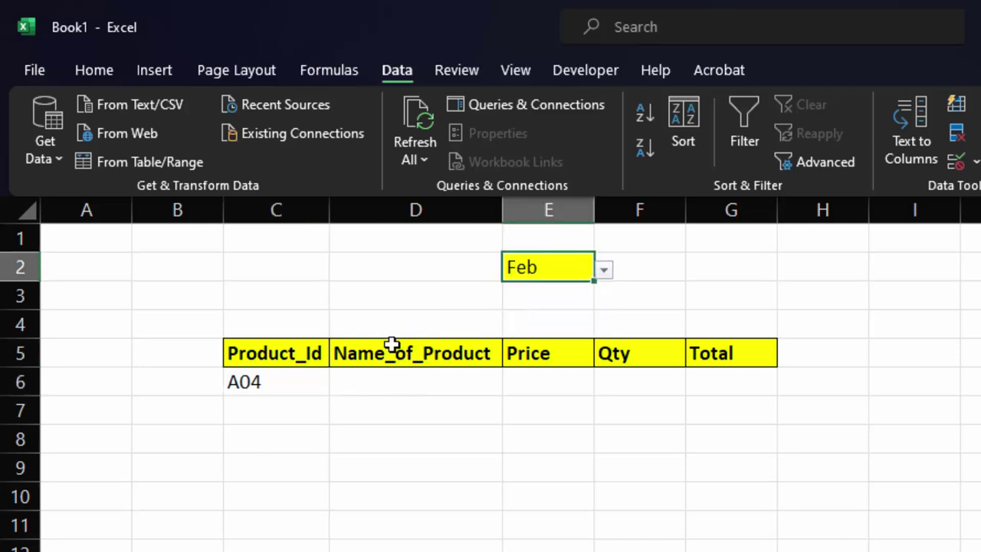
left_click(368, 380)
Begin D6's formula as =VLOOKUP($C$6,SWITCH( with C6 as the absolute lookup value
type("=")
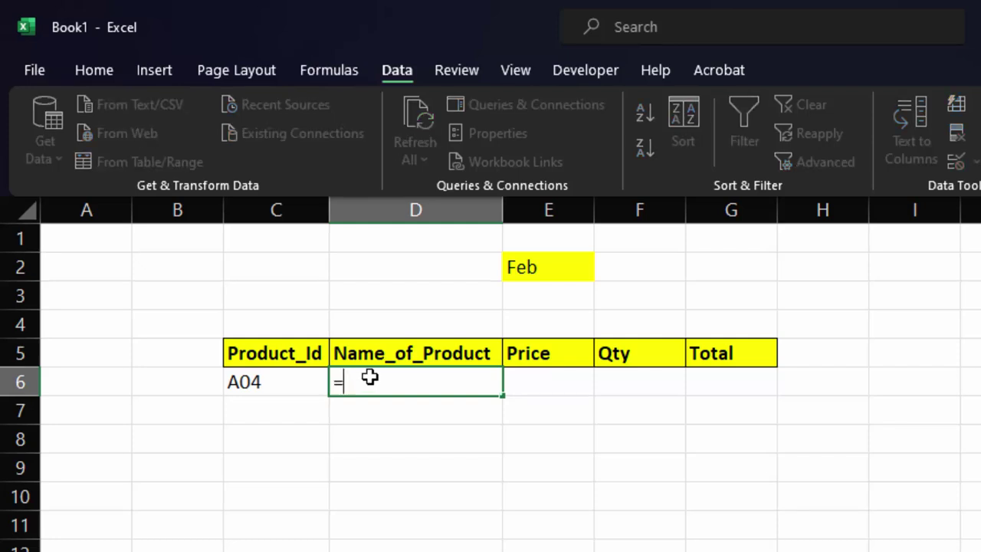
type("vlo")
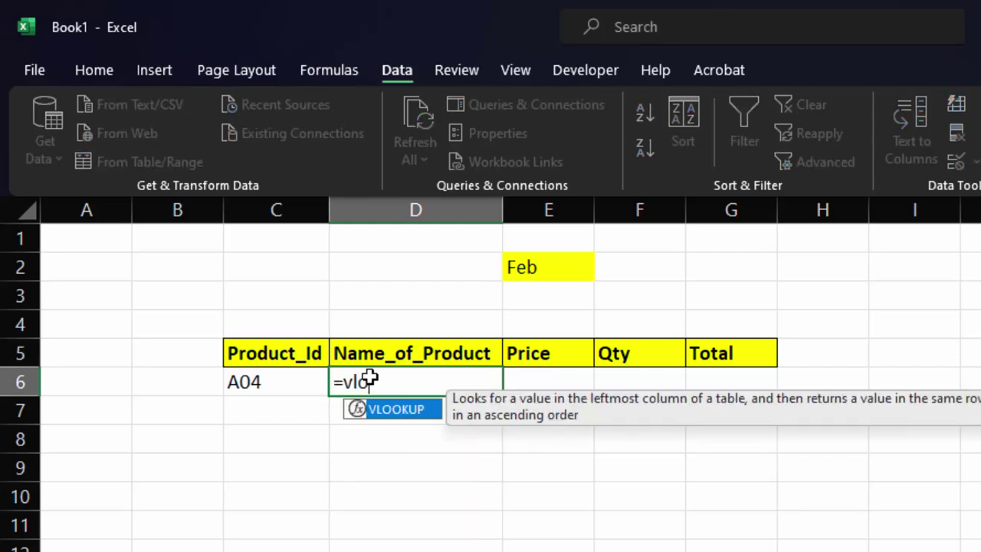
key("Tab")
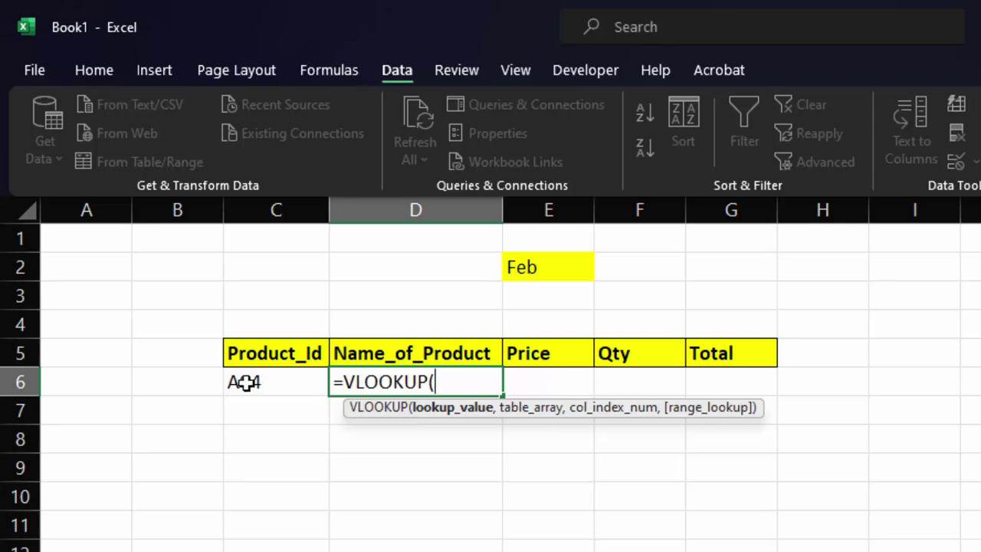
left_click(245, 381)
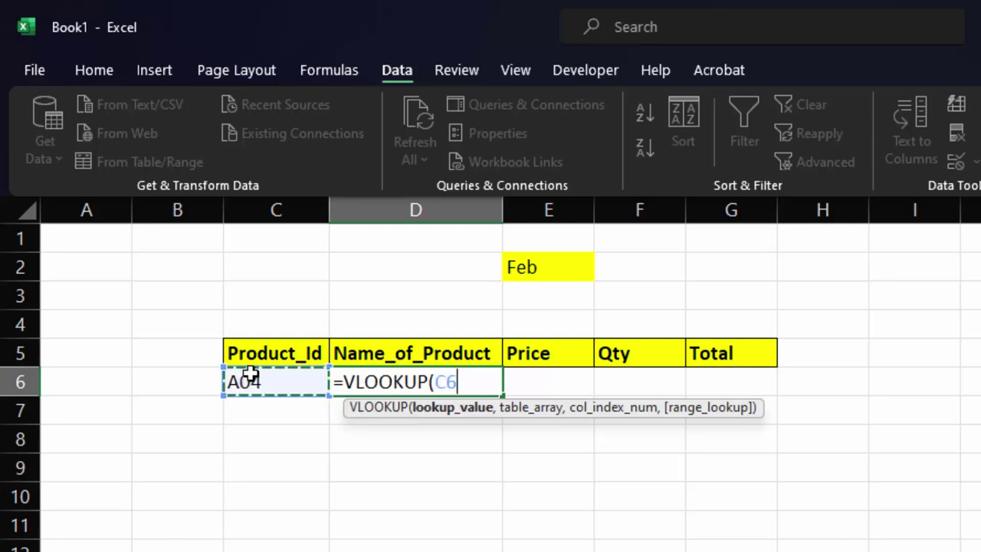
key("F4")
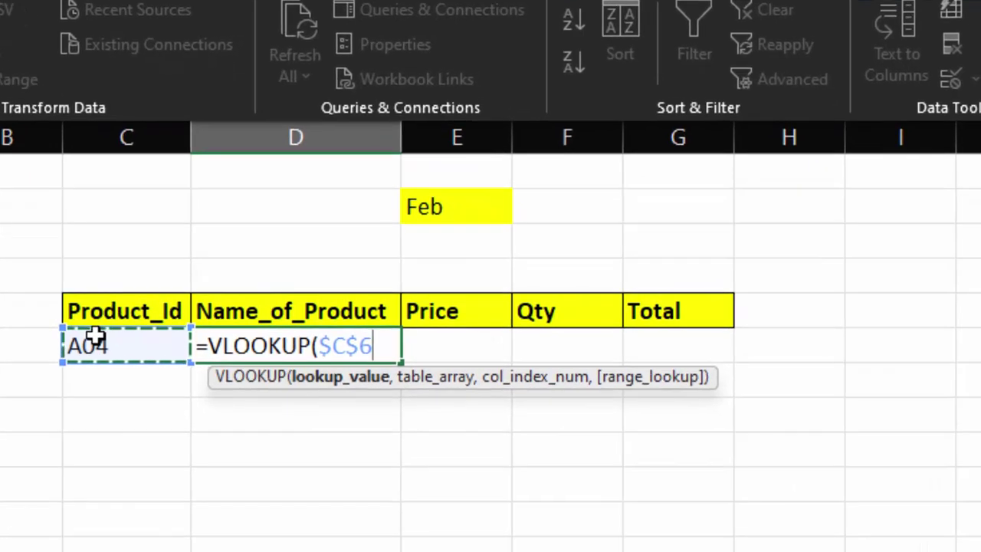
type(",")
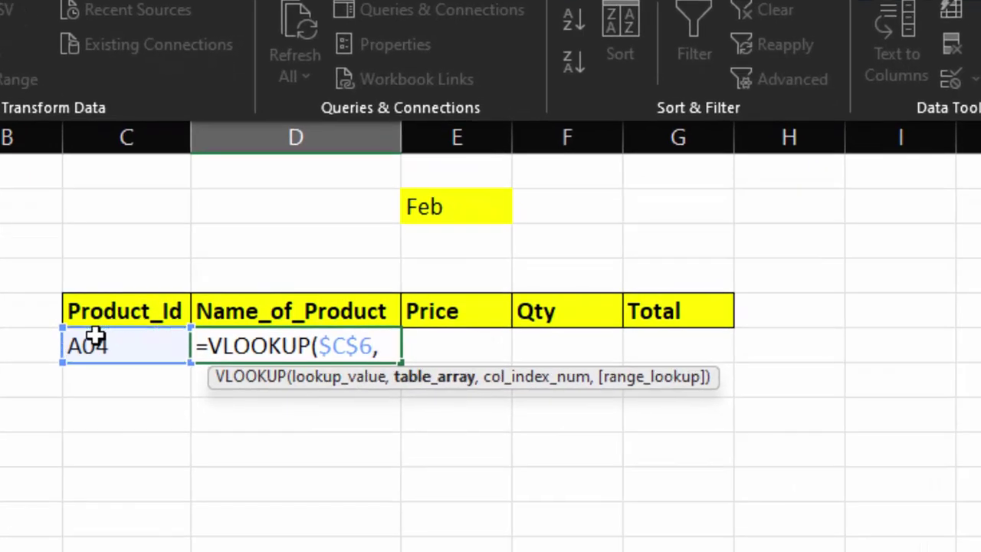
type("s")
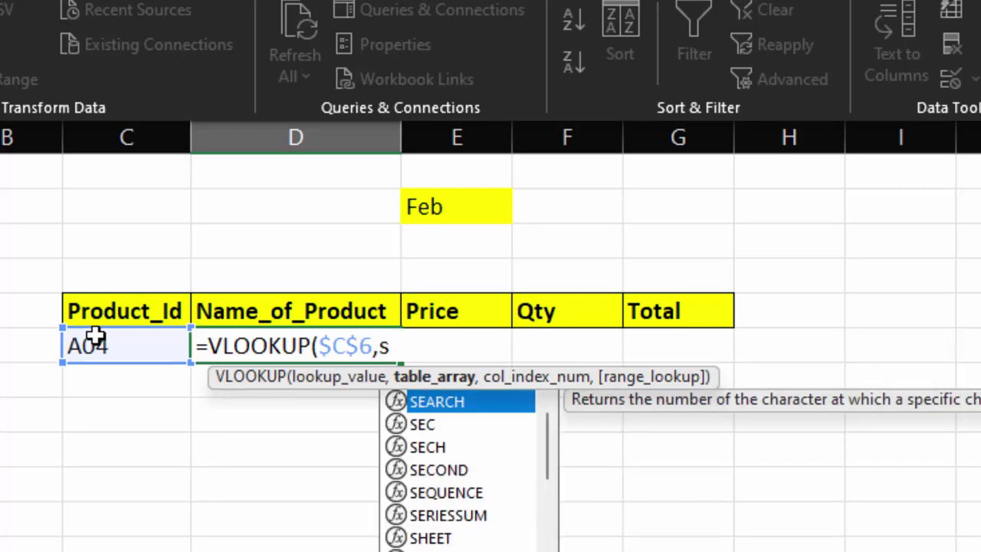
type("w")
key("Tab")
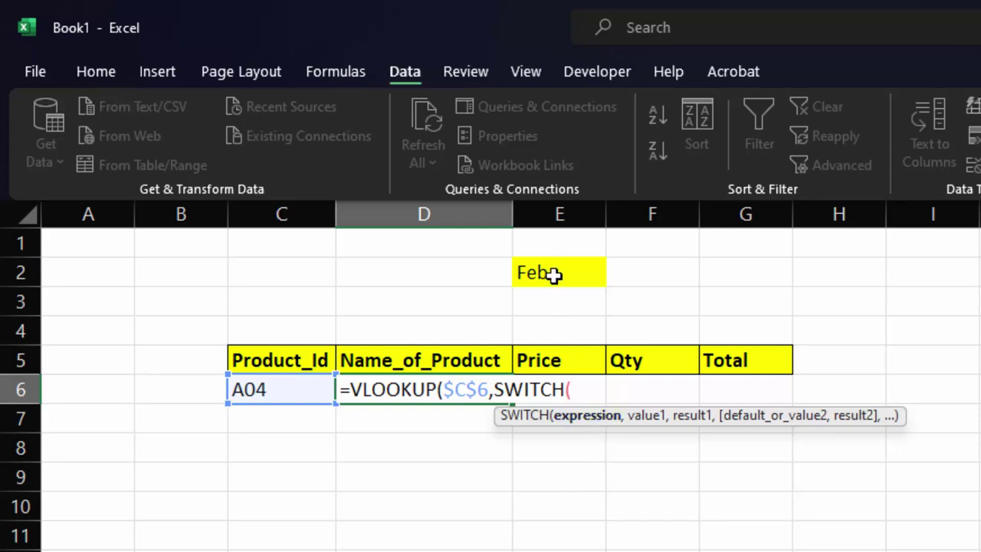
Complete D6 as =VLOOKUP($C$6,SWITCH(E2,"Jan","Table1","Feb","Table2","Mar","Table3"),2,0)
left_click(554, 274)
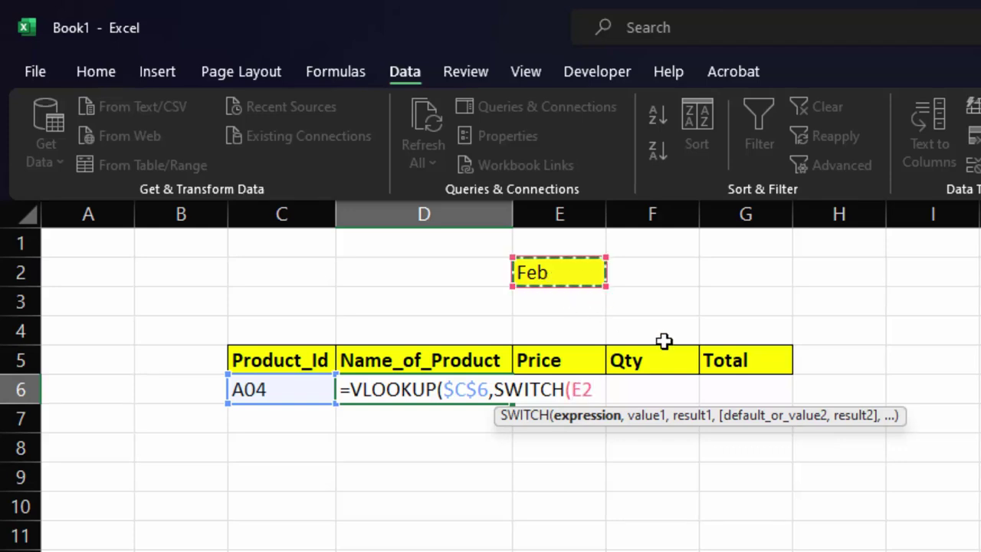
type(",")
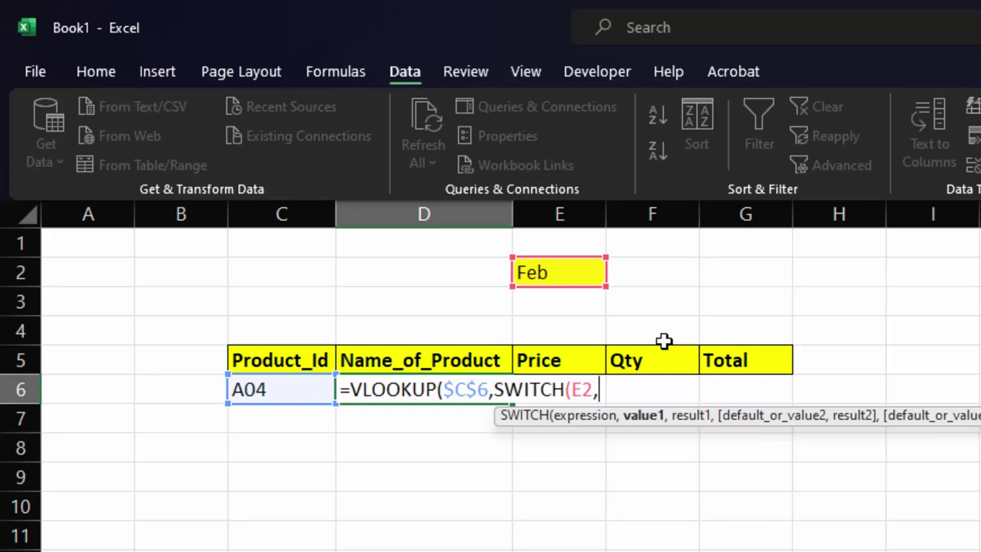
type("\"Ja")
type("n\"")
type(",")
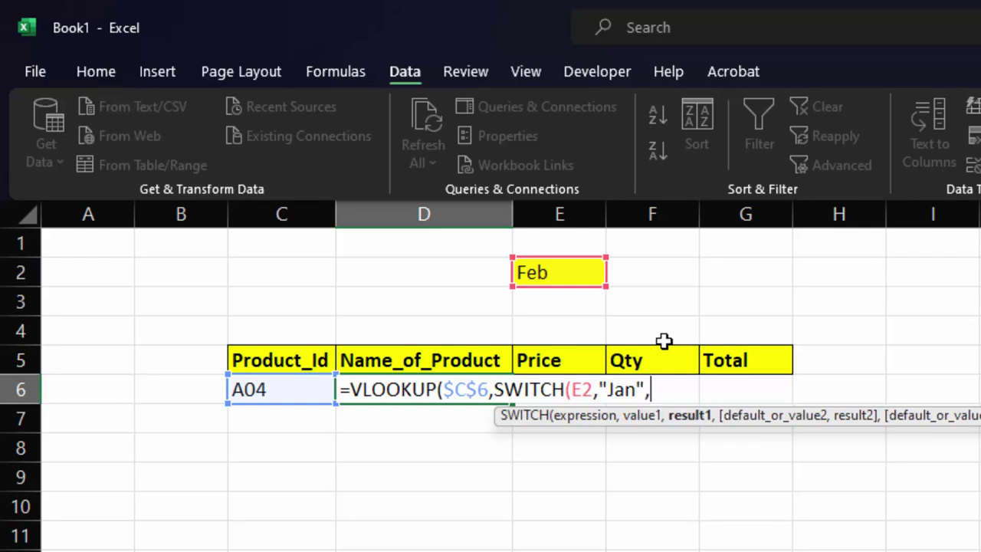
type("\"T")
type("able")
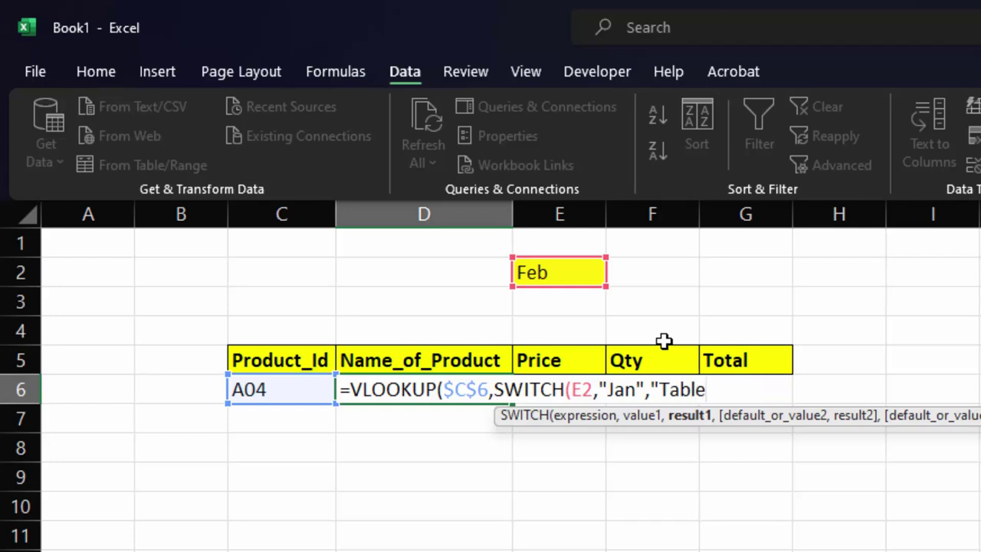
type("1\"")
type(",")
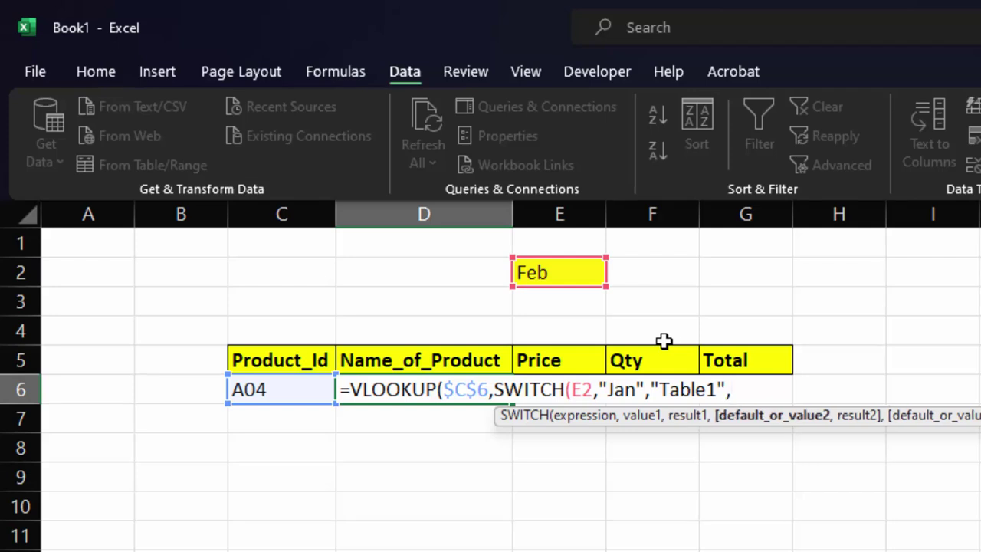
type("\"")
type("Fe")
type("b")
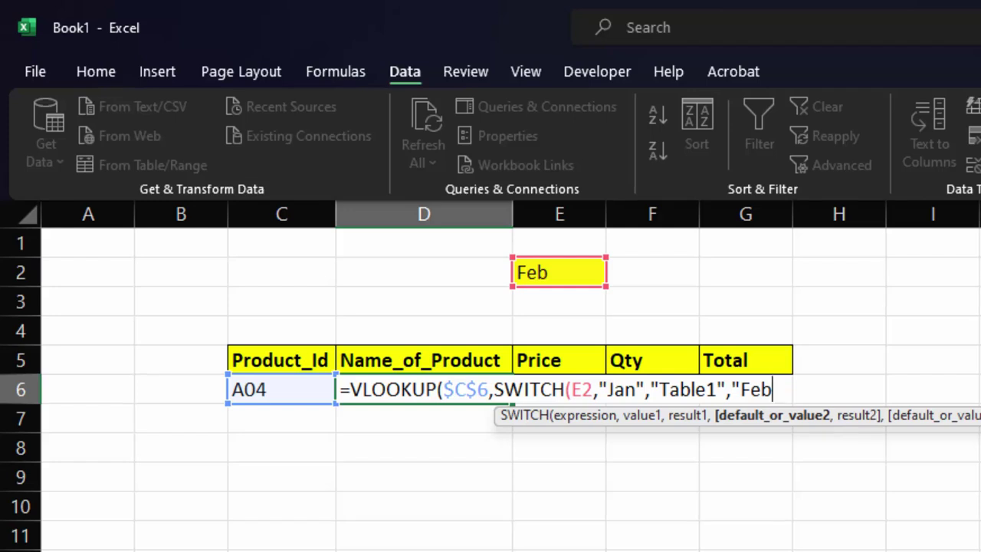
type("\",")
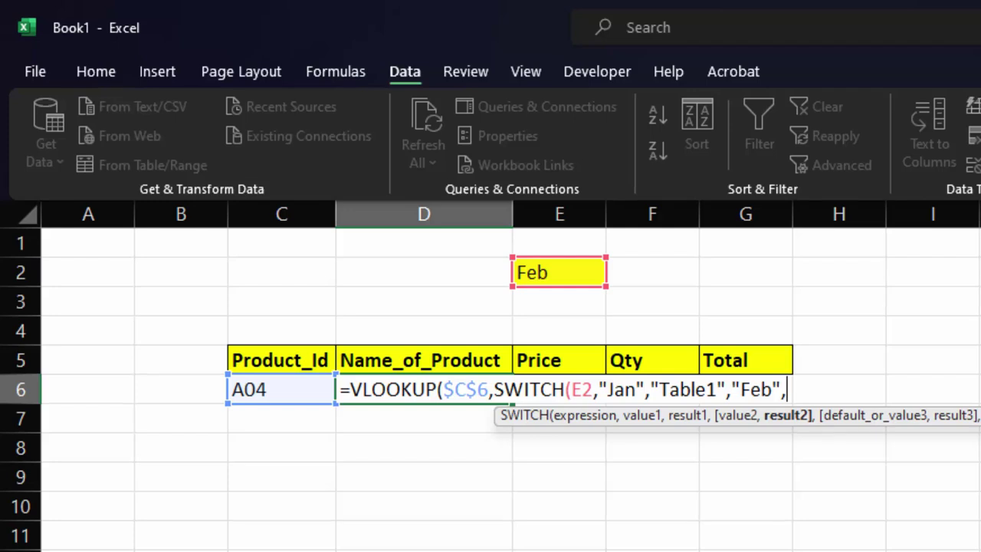
type("\"T")
type("able2")
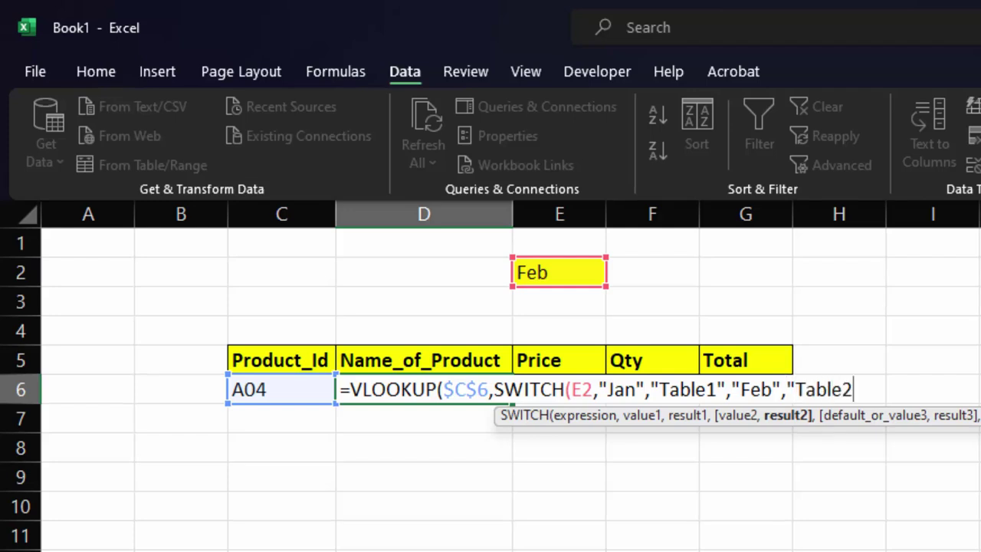
type("\"")
type(",")
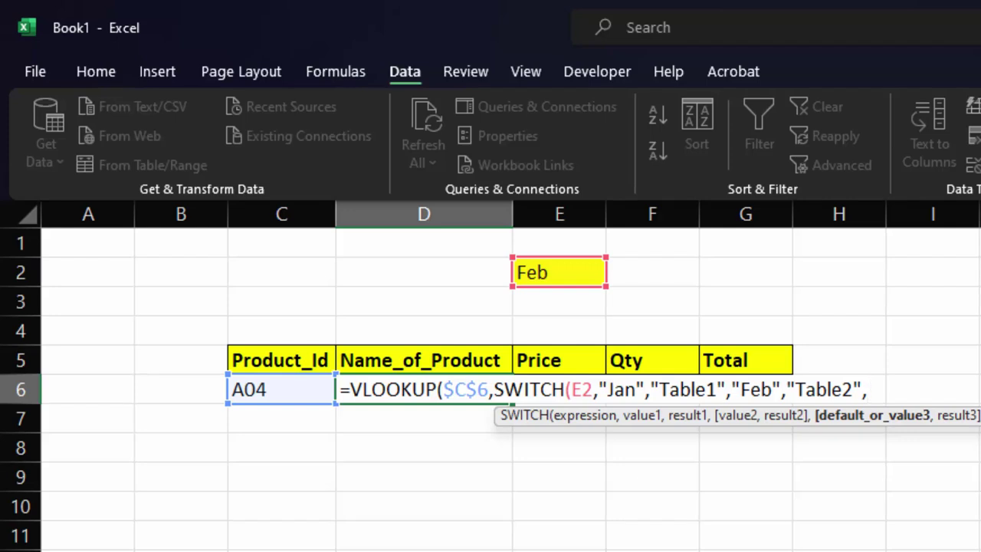
type("M")
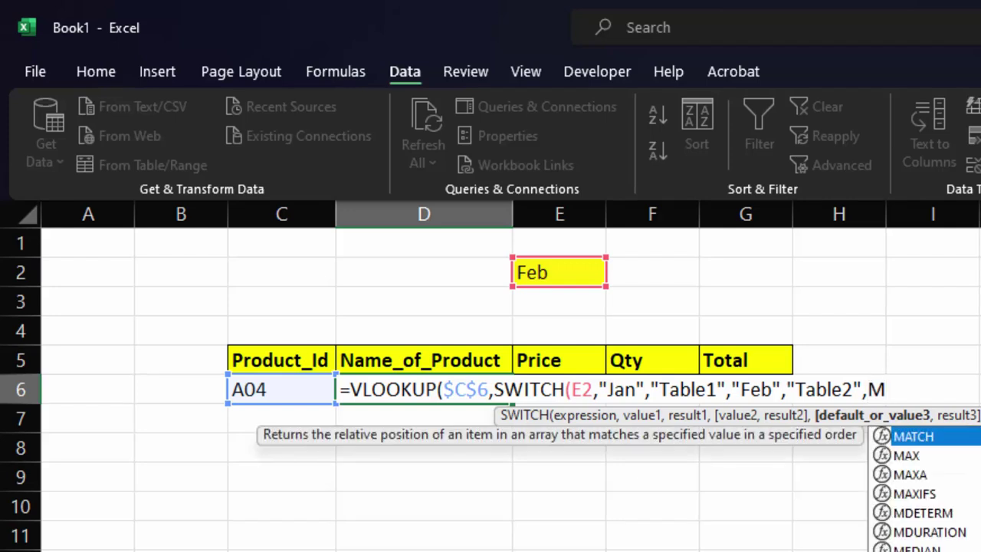
type("ar")
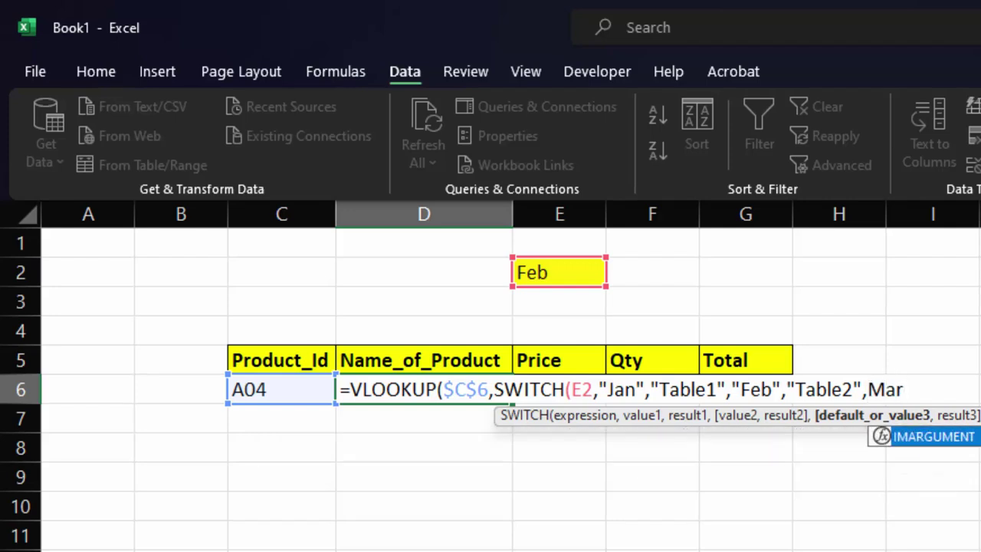
key("Left")
key("Left")
key("Left")
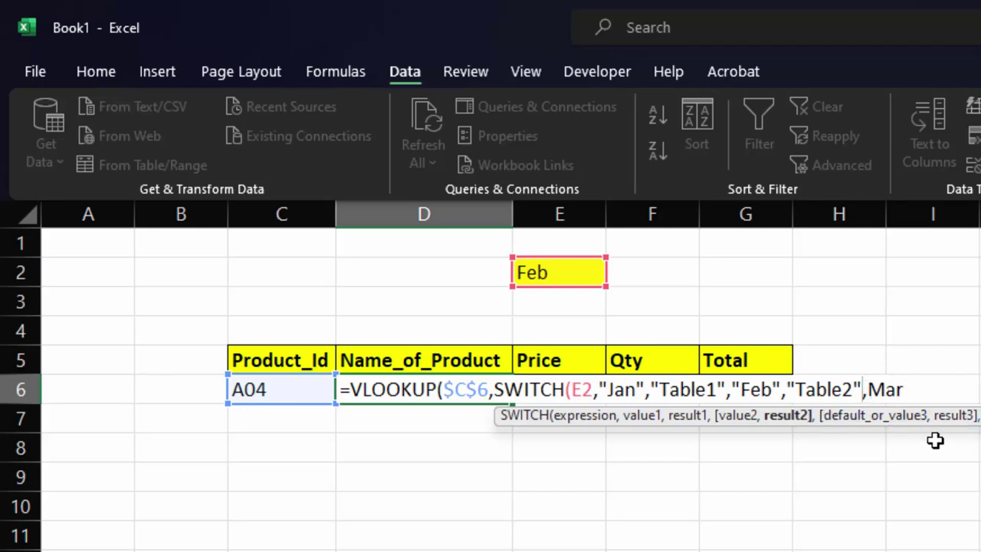
left_click(868, 388)
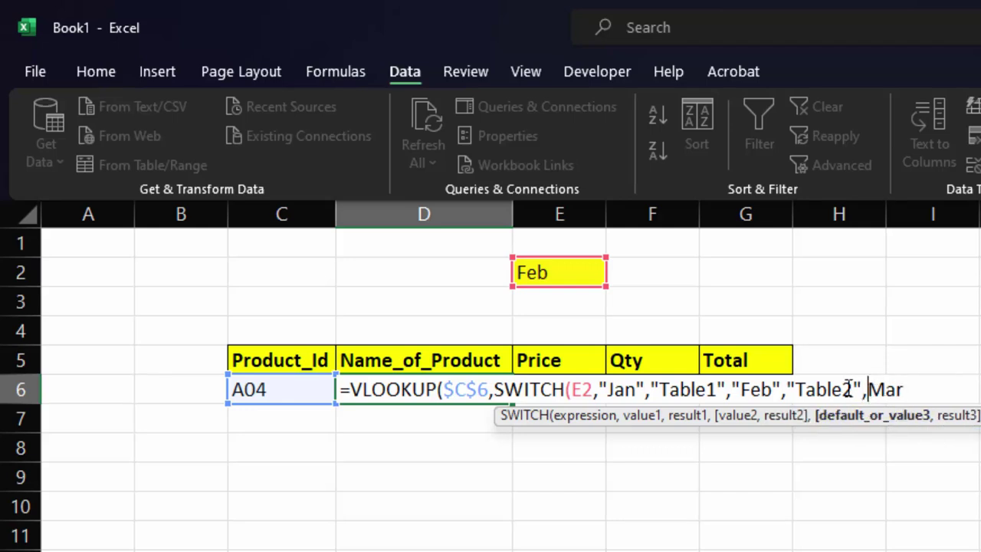
type("\"")
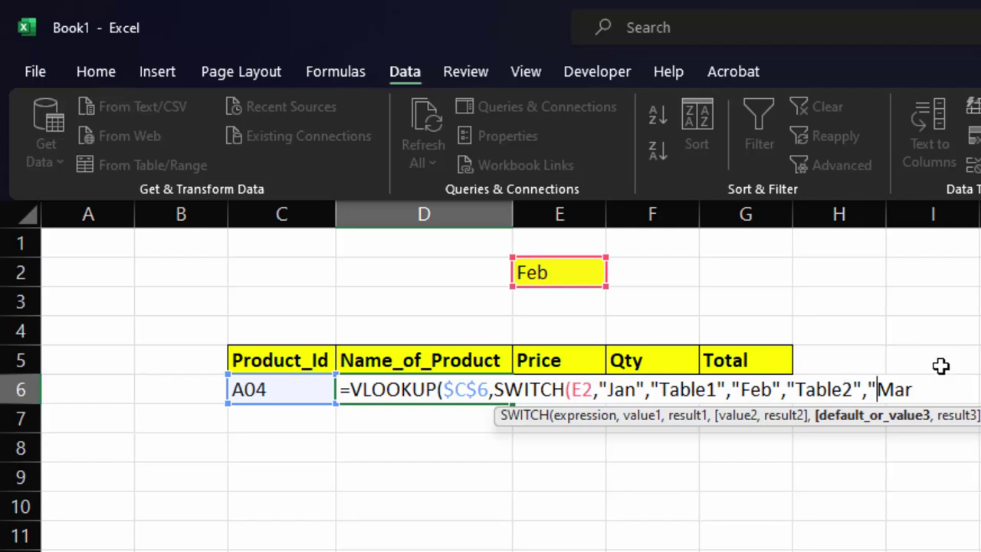
left_click(919, 389)
type("\"")
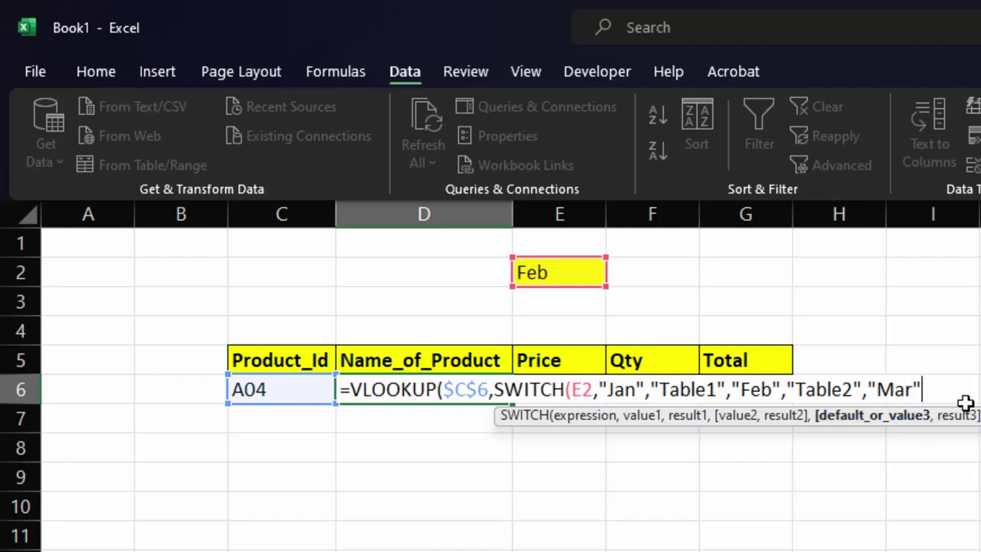
type(",")
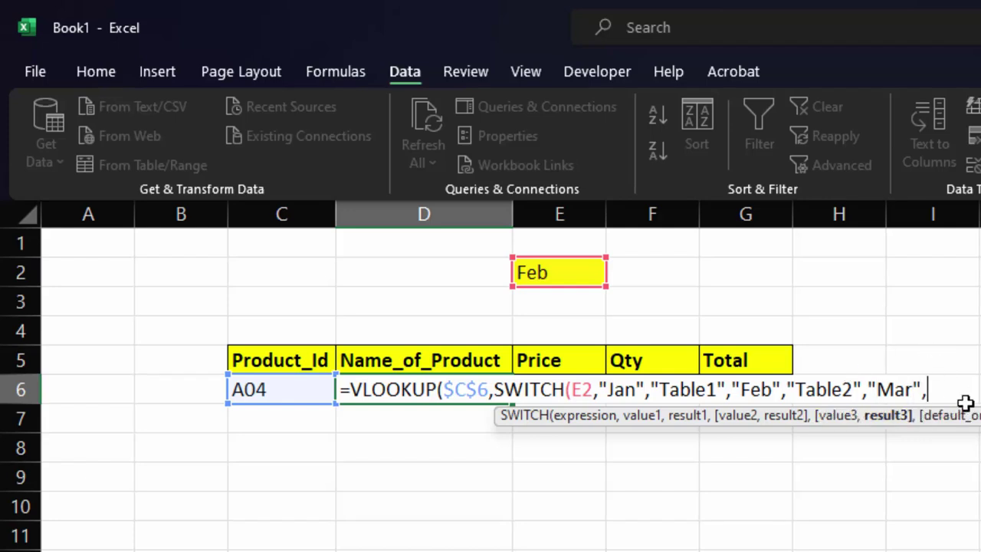
type("\"")
type("Tabl")
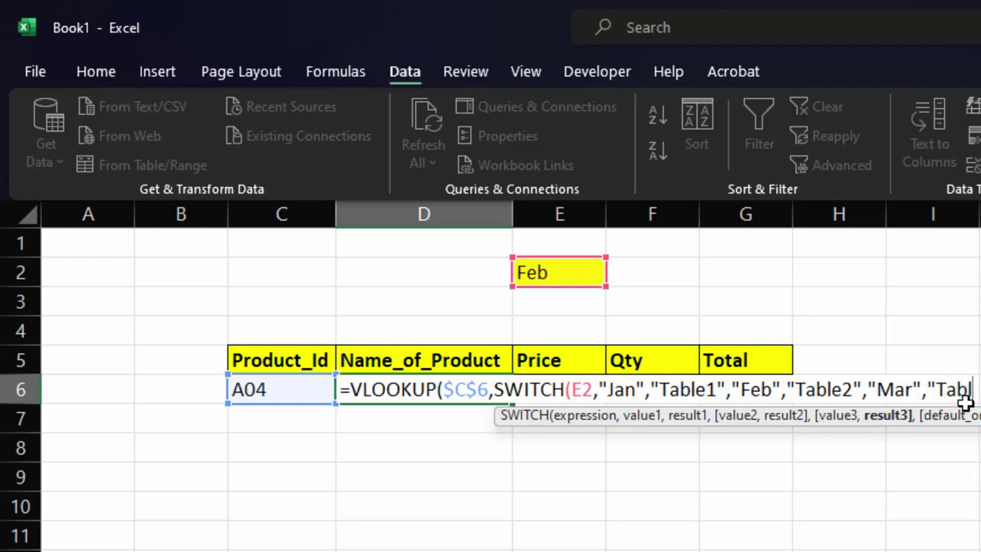
type("e")
type("3\"")
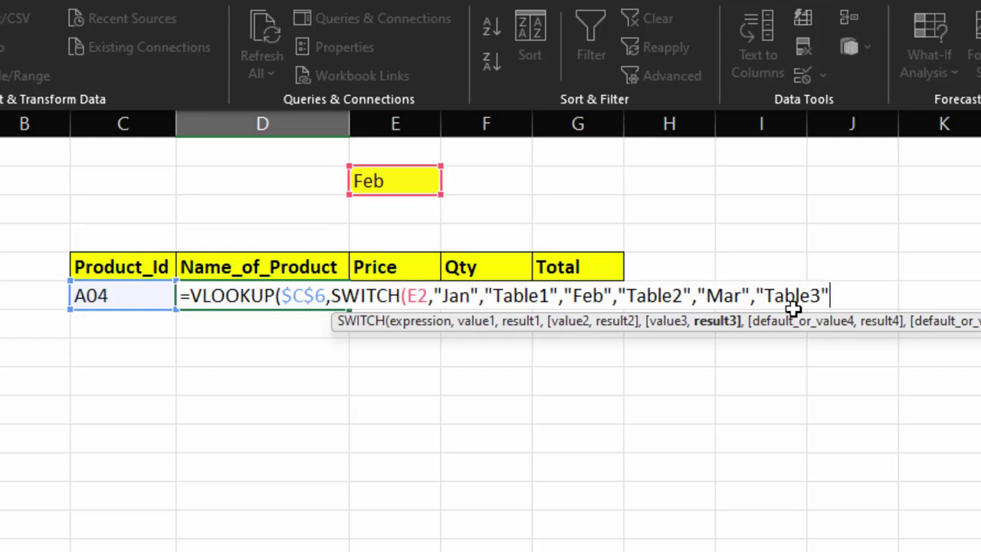
type("),")
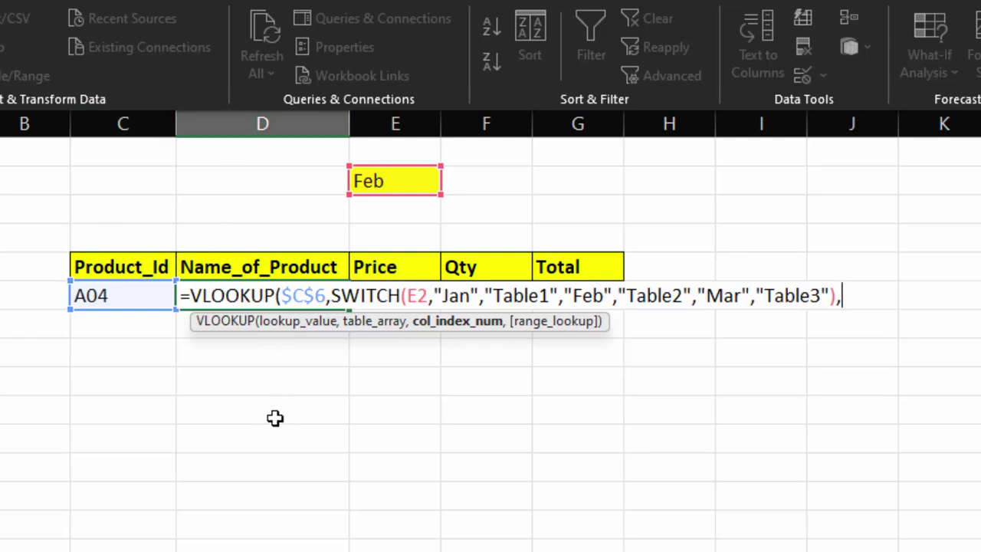
type("2")
type(",")
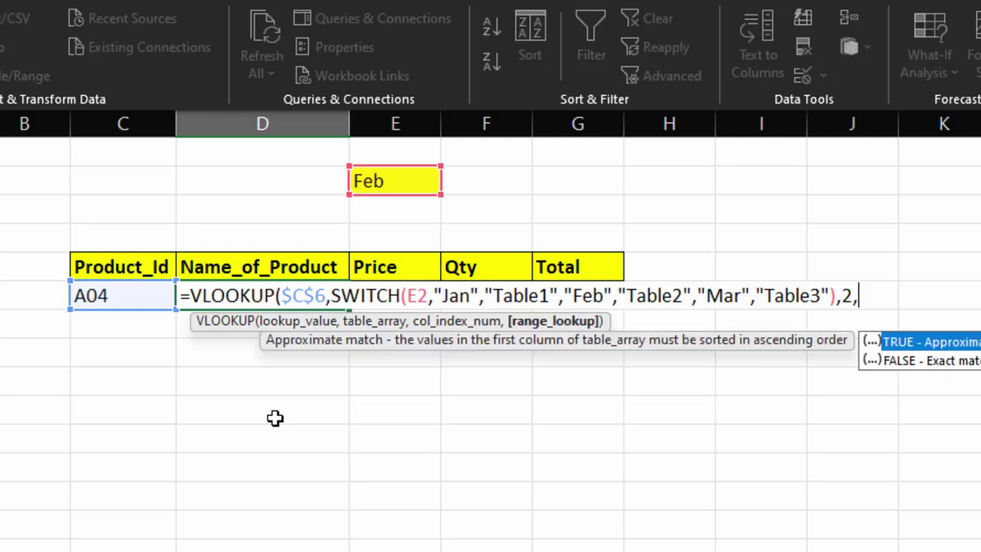
type("0)")
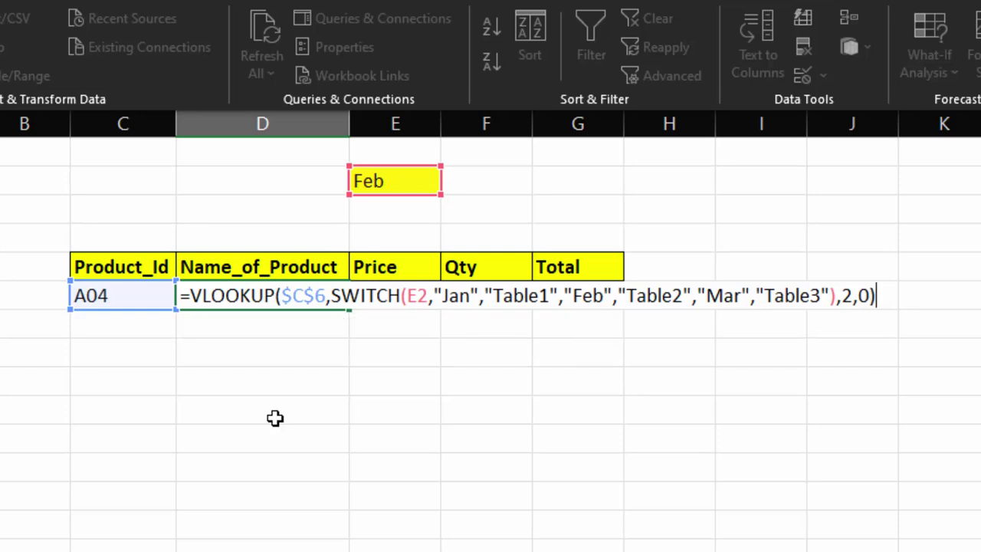
key("Return")
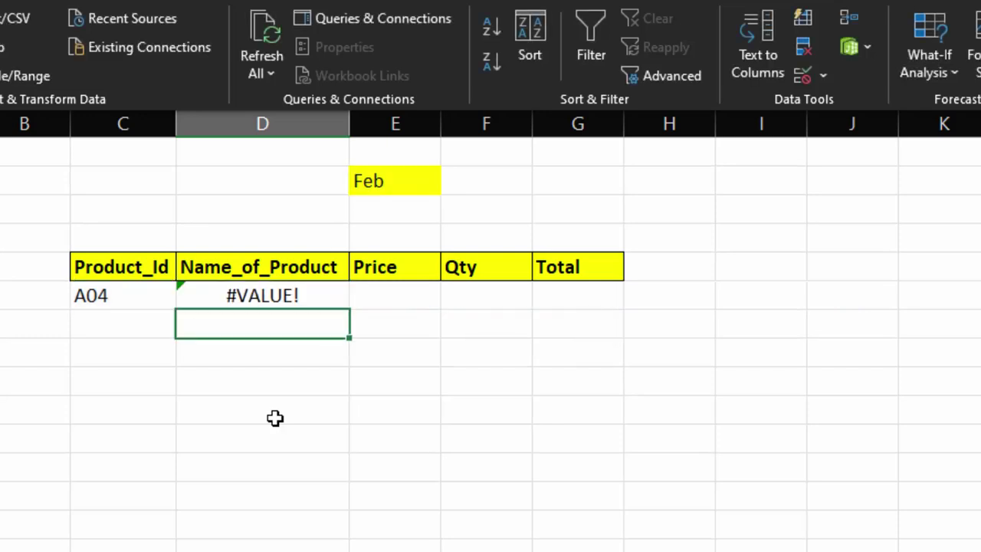
Strip the quotes around Table1, Table2 and Table3 in D6's formula so it returns CPU
double_click(306, 296)
left_click(492, 295)
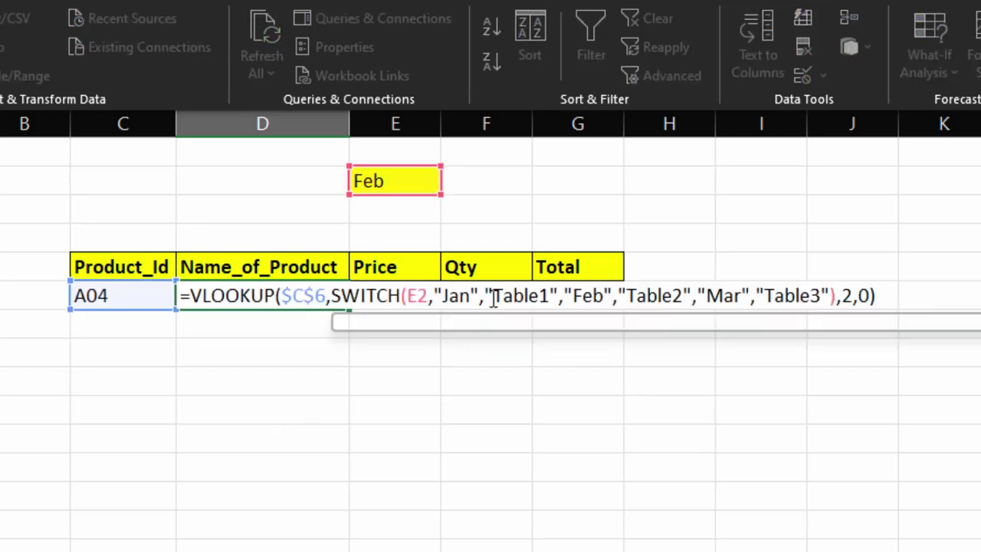
key("BackSpace")
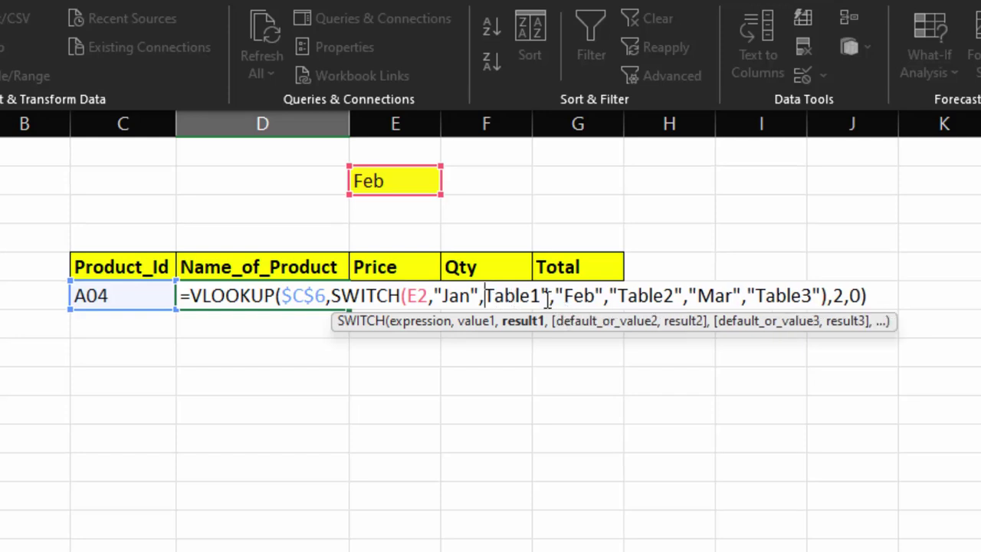
left_click(544, 298)
type(",")
key("BackSpace")
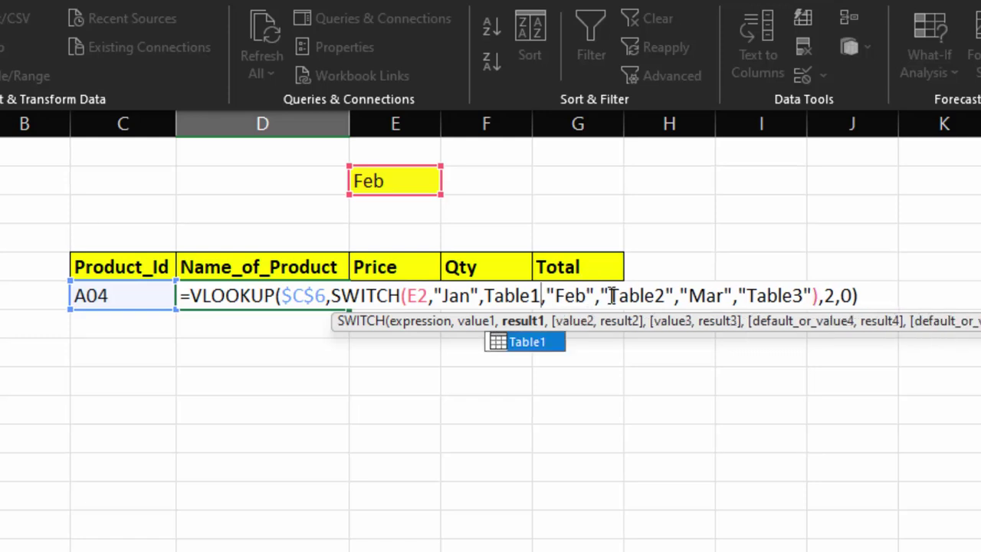
left_click(610, 295)
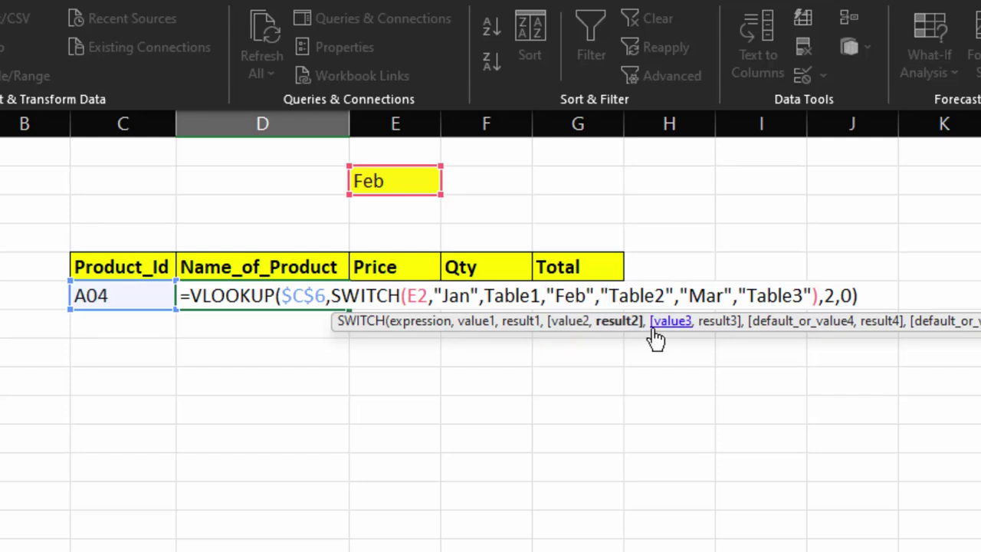
key("BackSpace")
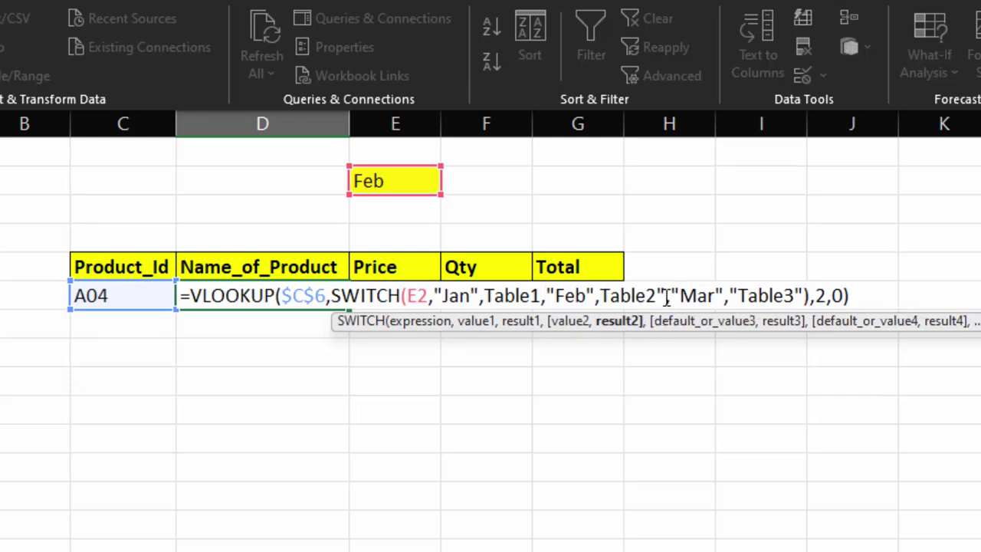
left_click(666, 296)
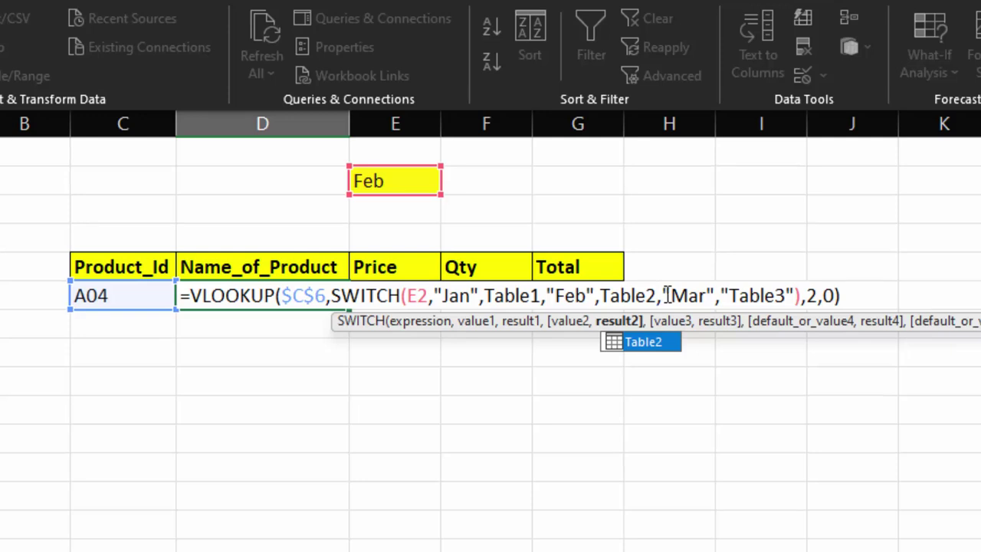
left_click(732, 295)
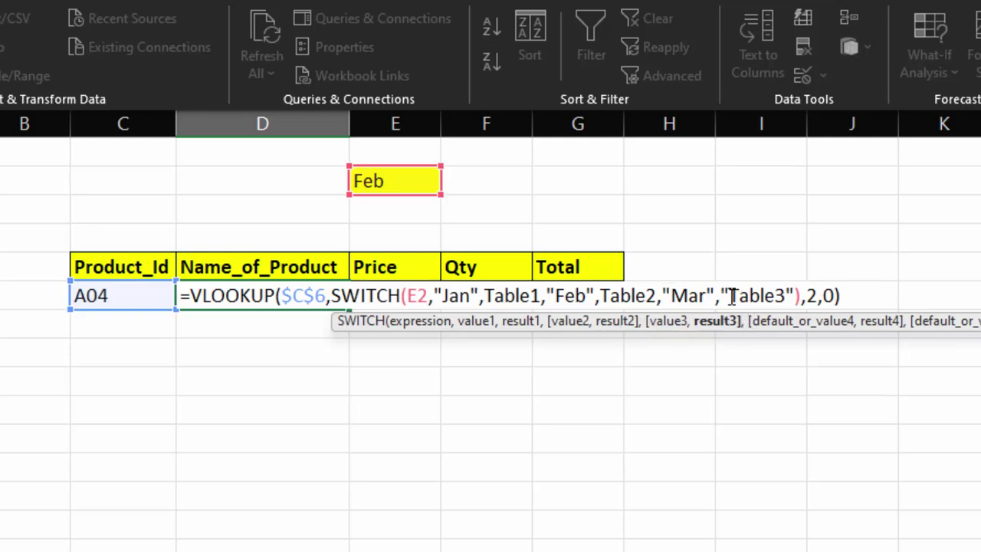
key("BackSpace")
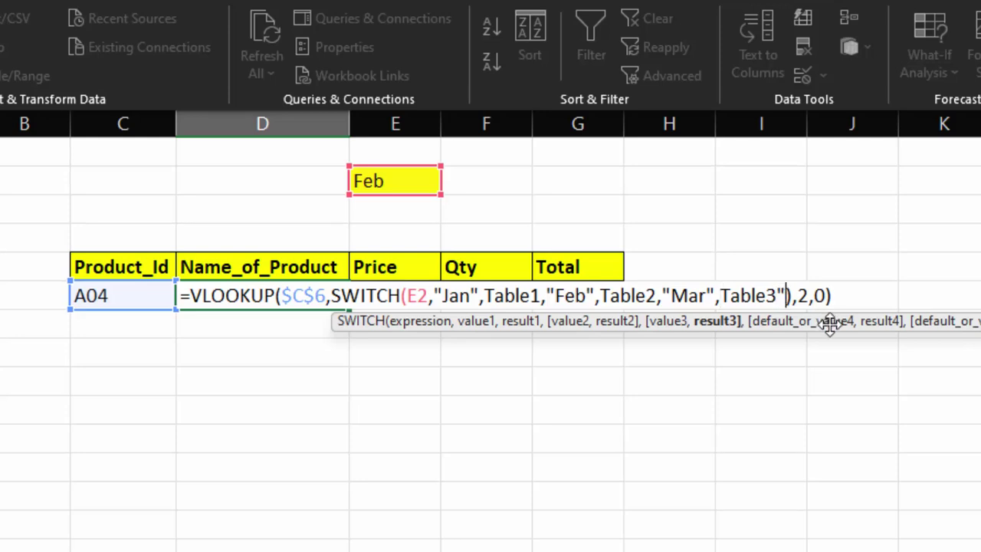
key("BackSpace")
key("Return")
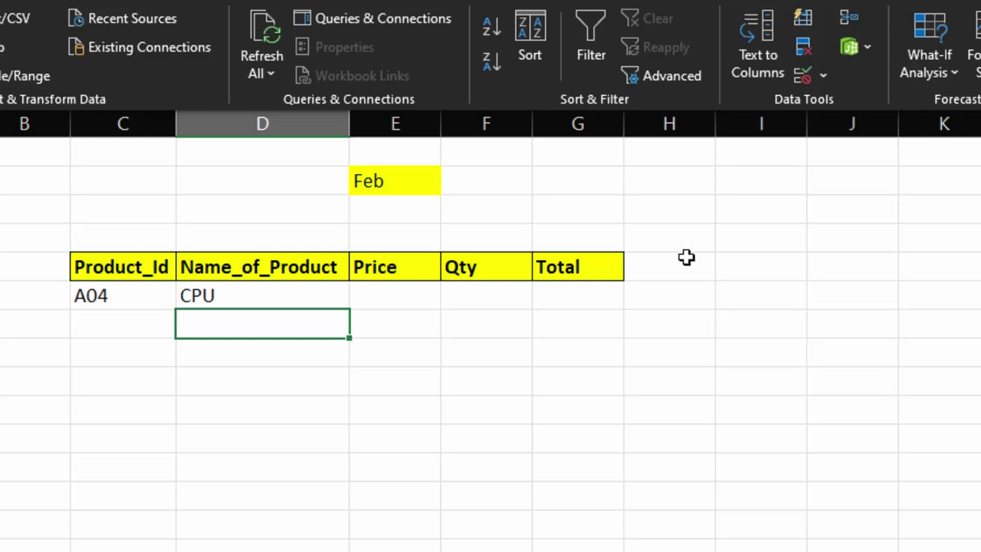
Copy D6's lookup formula across E6:G6 and inspect the resulting #N/A cells
left_click(257, 287)
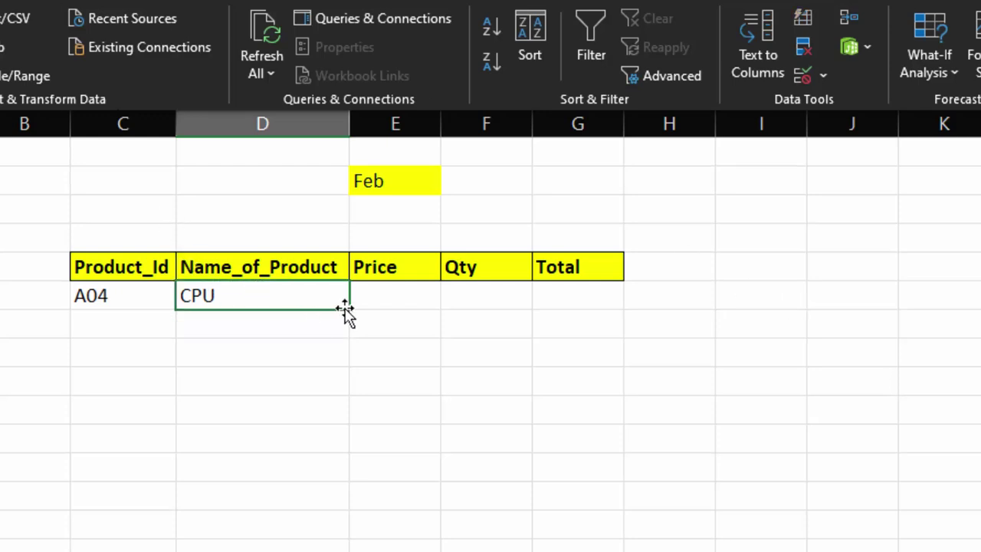
left_click_drag(418, 313, 603, 309)
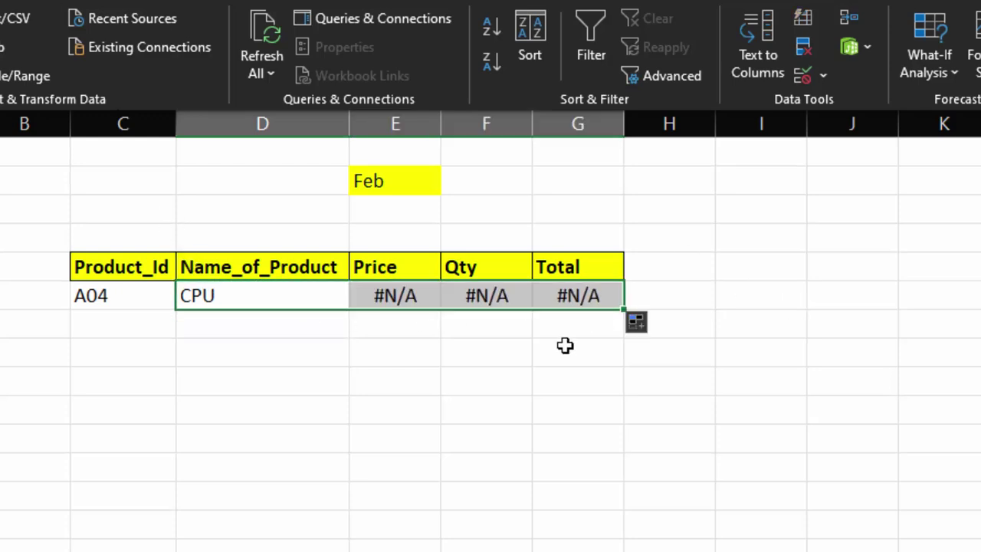
left_click(271, 296)
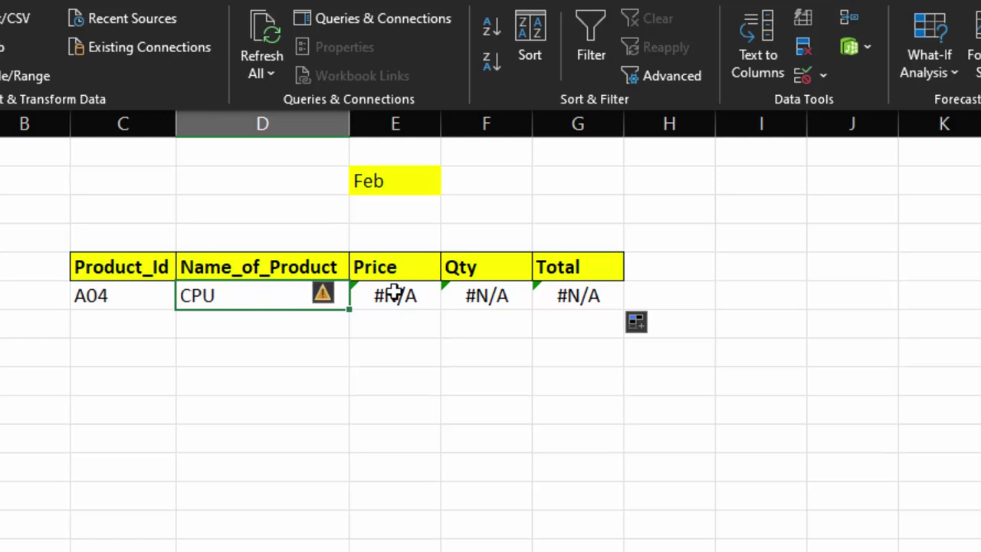
left_click(392, 288)
left_click(246, 292)
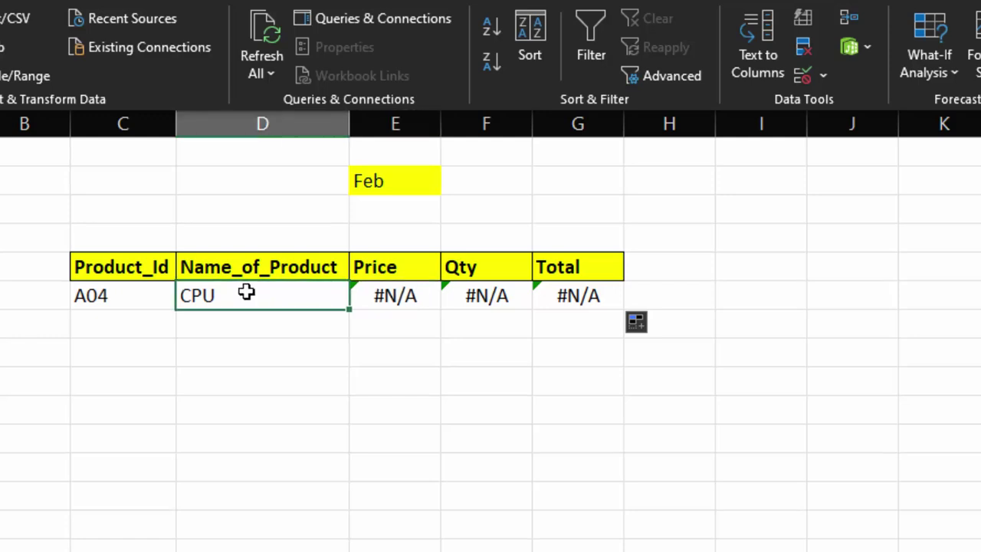
key("F2")
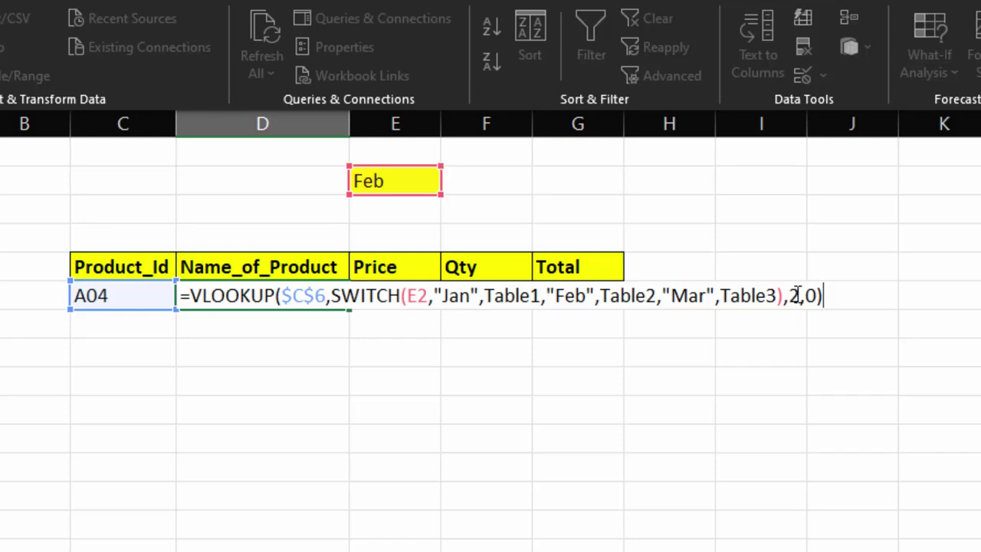
key("Return")
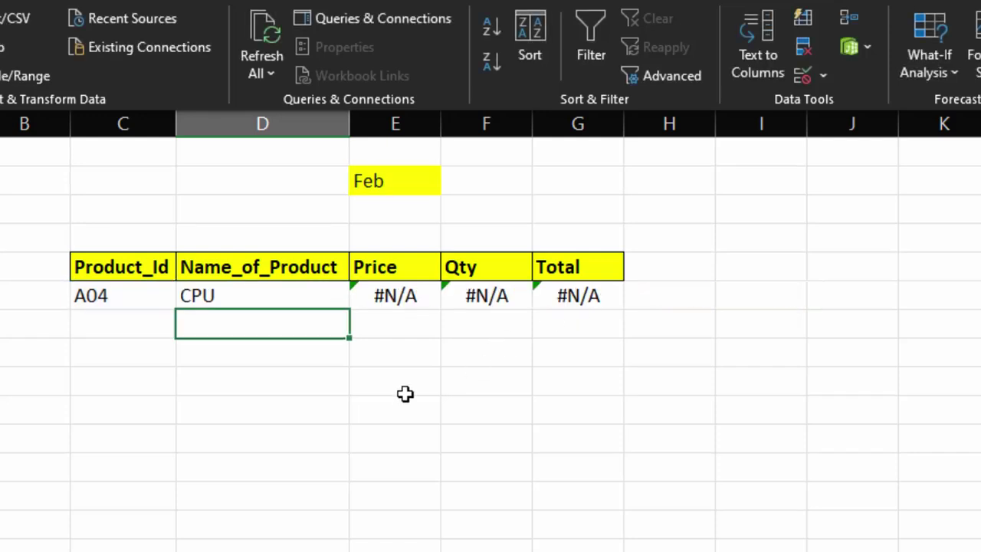
left_click(408, 294)
double_click(407, 294)
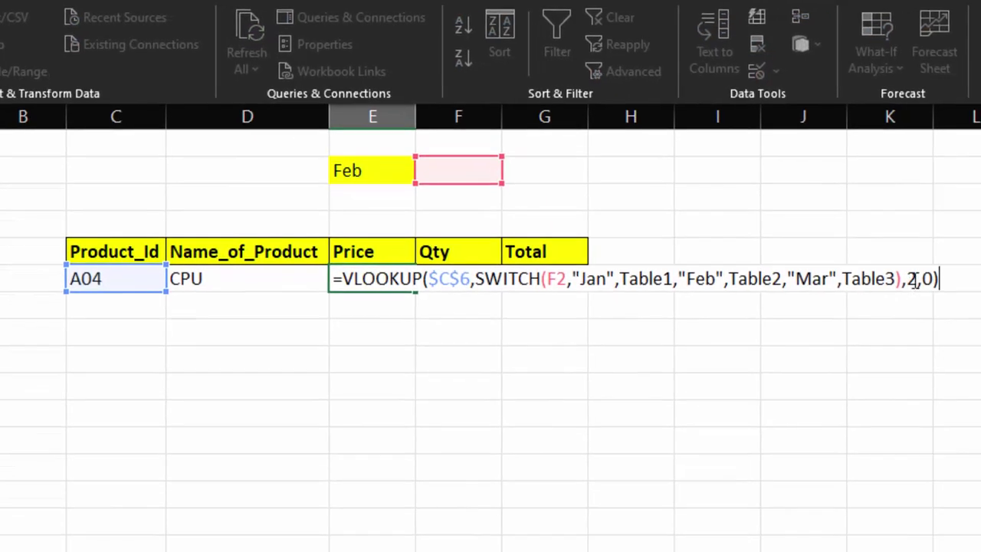
left_click(917, 277)
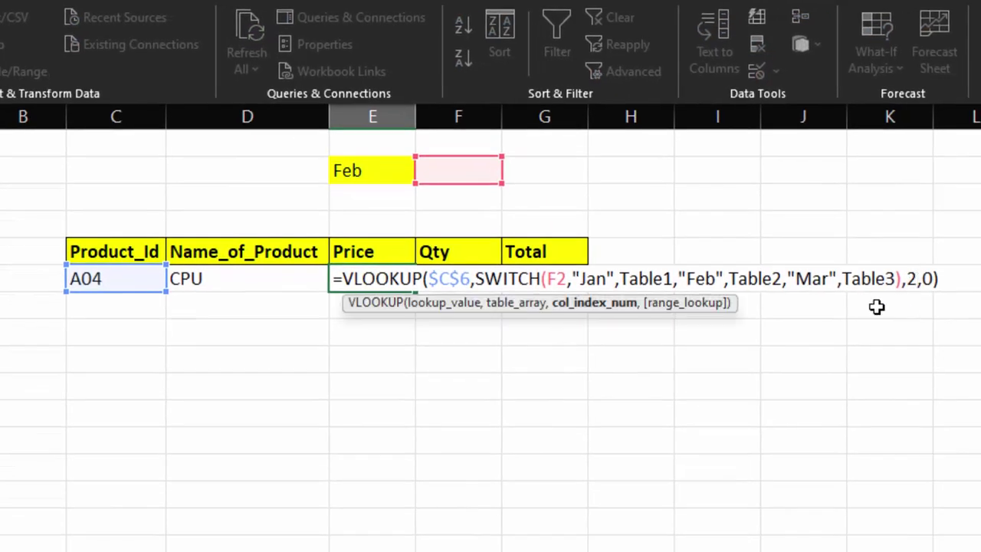
key("BackSpace")
key("BackSpace")
Make D6's month reference absolute as $E$2, keeping the CPU result
left_click(272, 285)
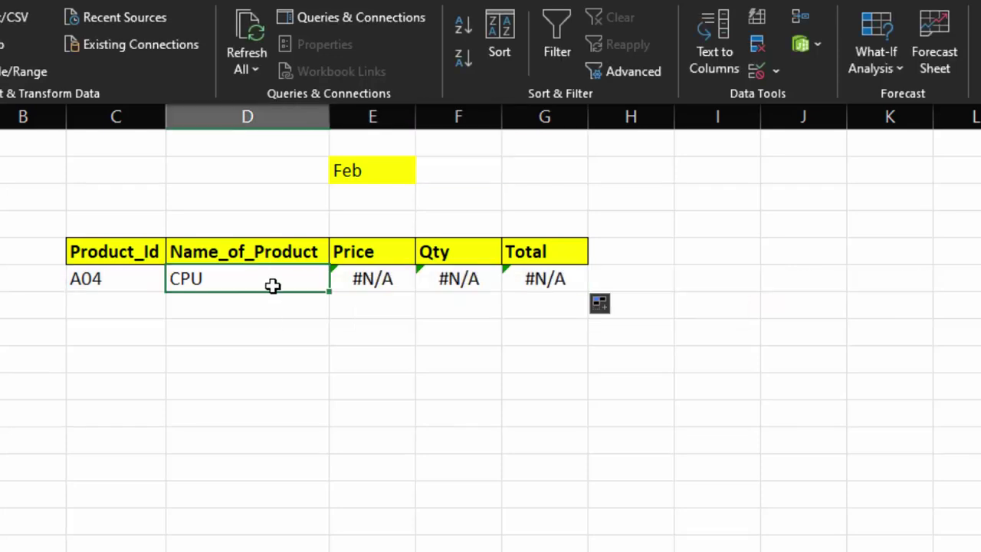
key("F2")
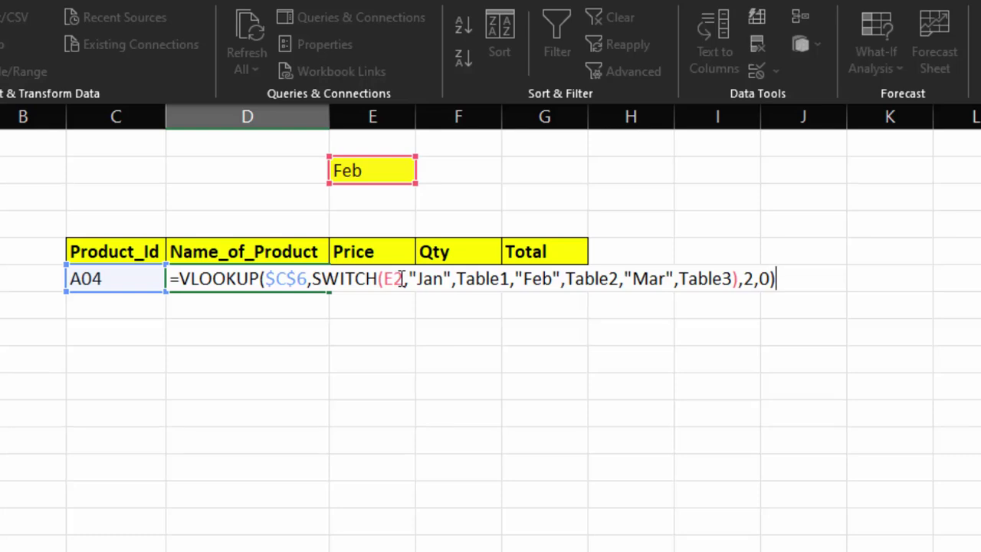
left_click_drag(403, 279, 384, 279)
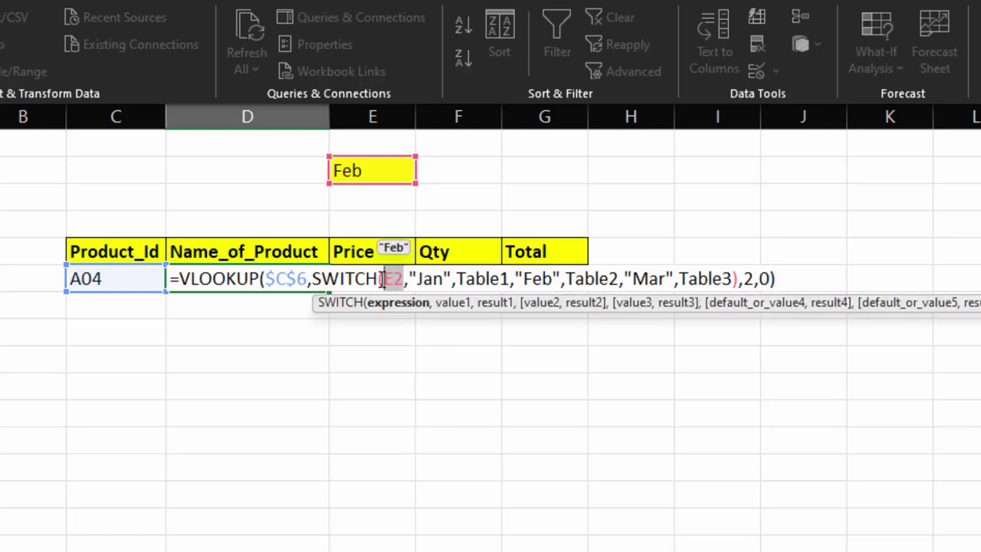
key("F4")
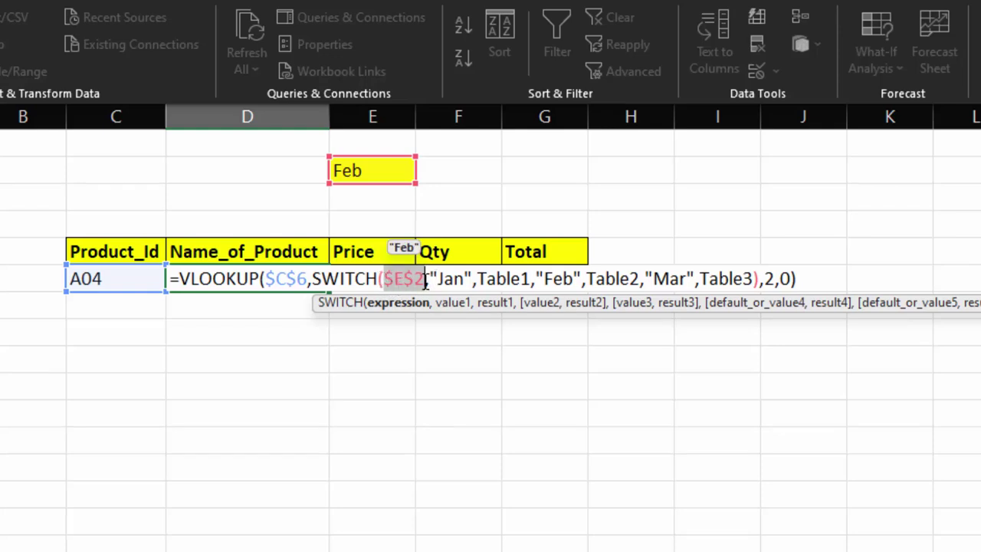
left_click(424, 280)
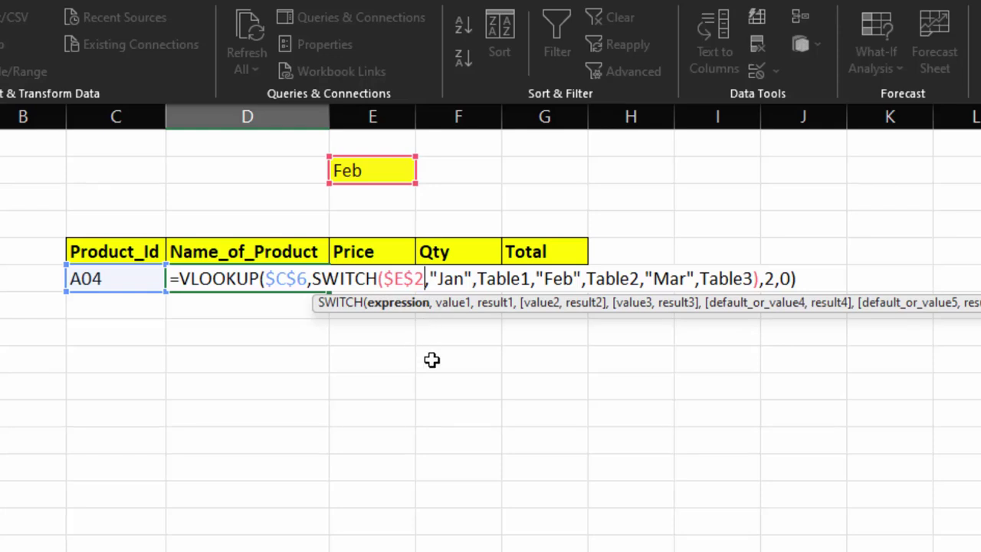
key("Return")
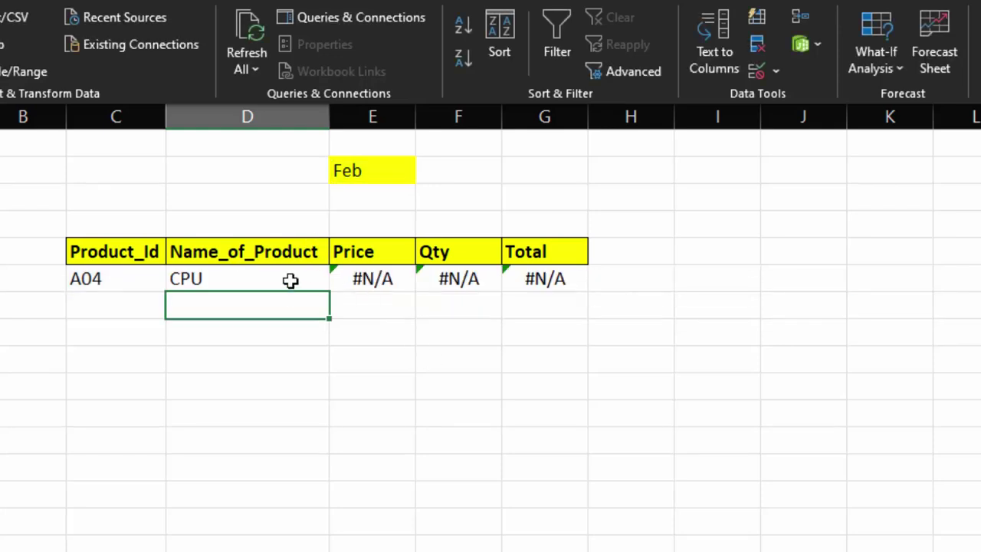
left_click(291, 280)
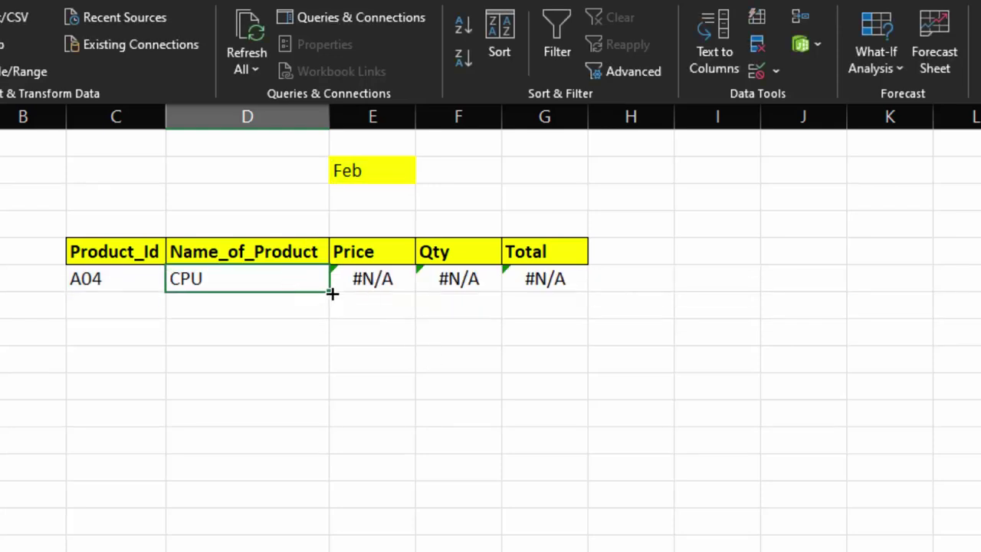
Fill D6's formula to G6 and change E6's column index to 3, showing price 22000
left_click_drag(332, 292, 553, 284)
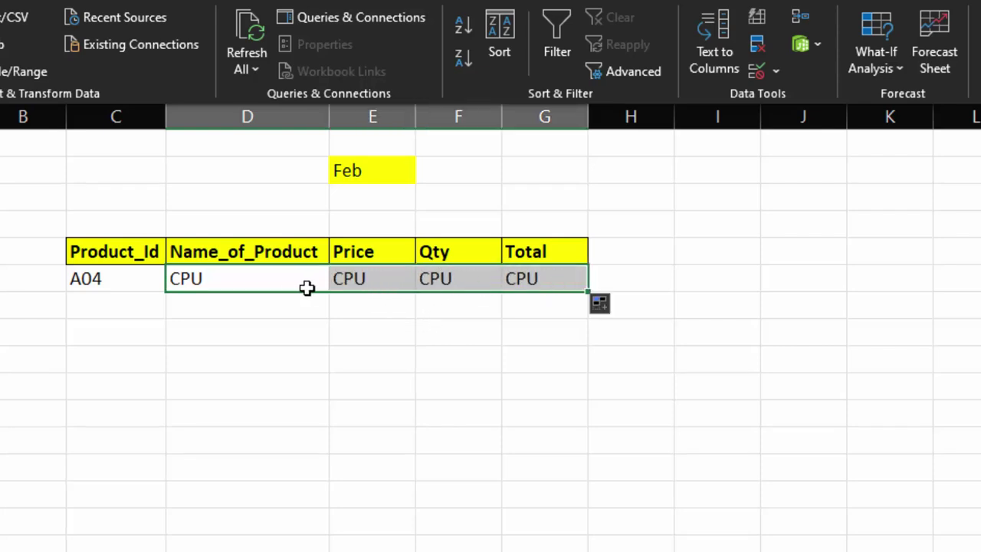
left_click(269, 278)
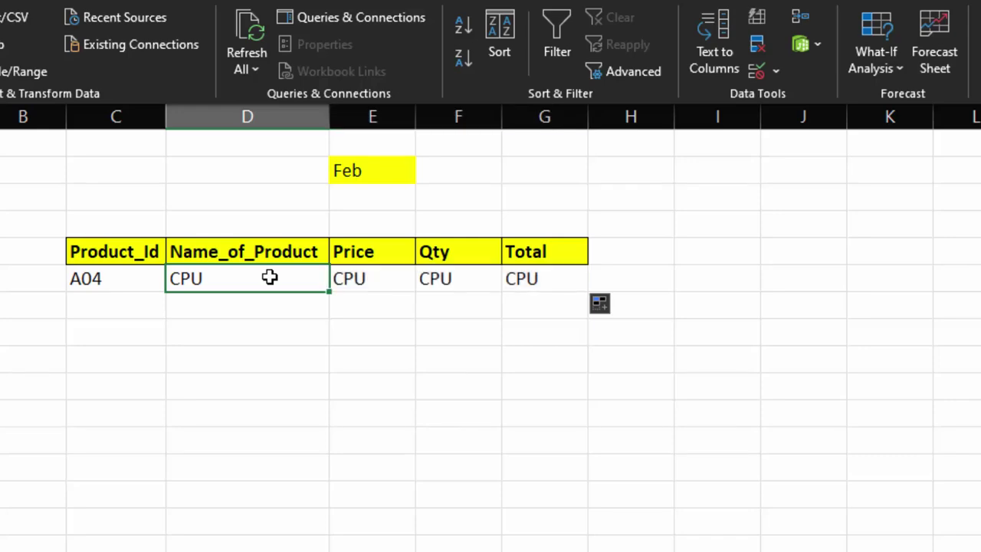
left_click(368, 279)
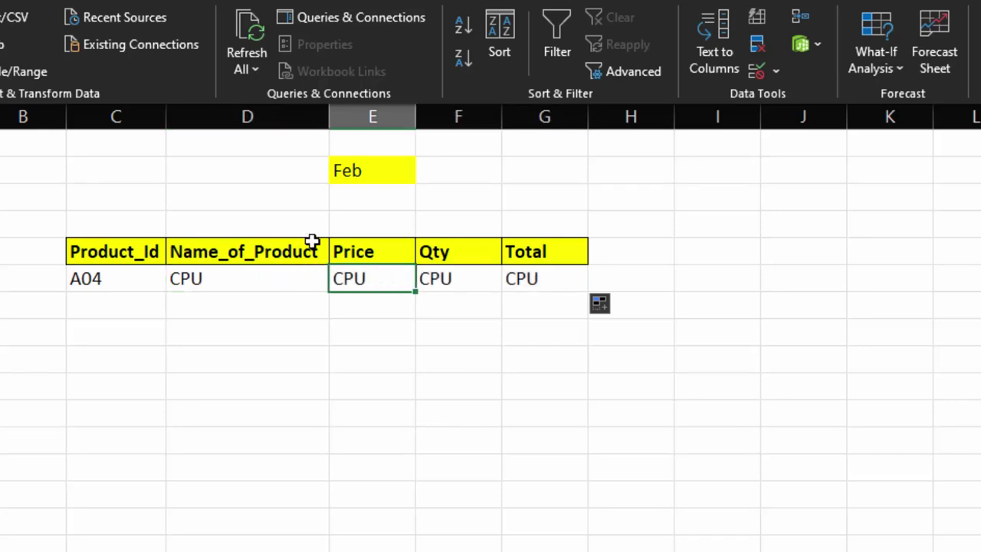
key("F2")
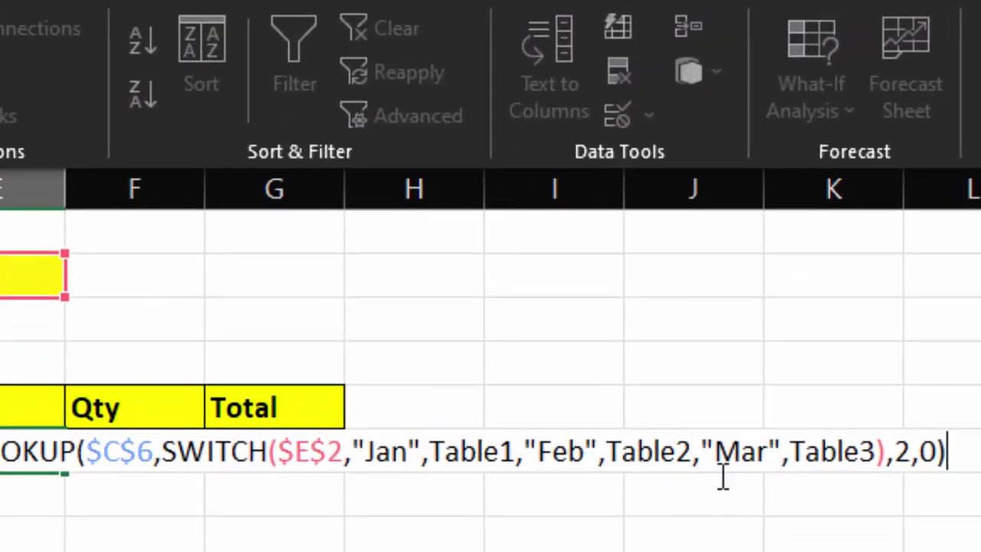
left_click(911, 452)
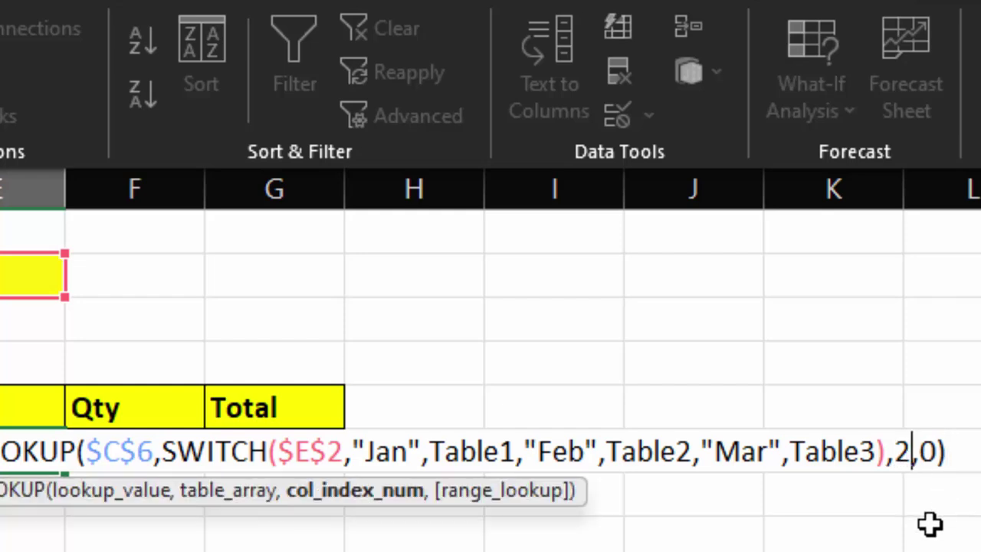
key("BackSpace")
type("3")
key("Return")
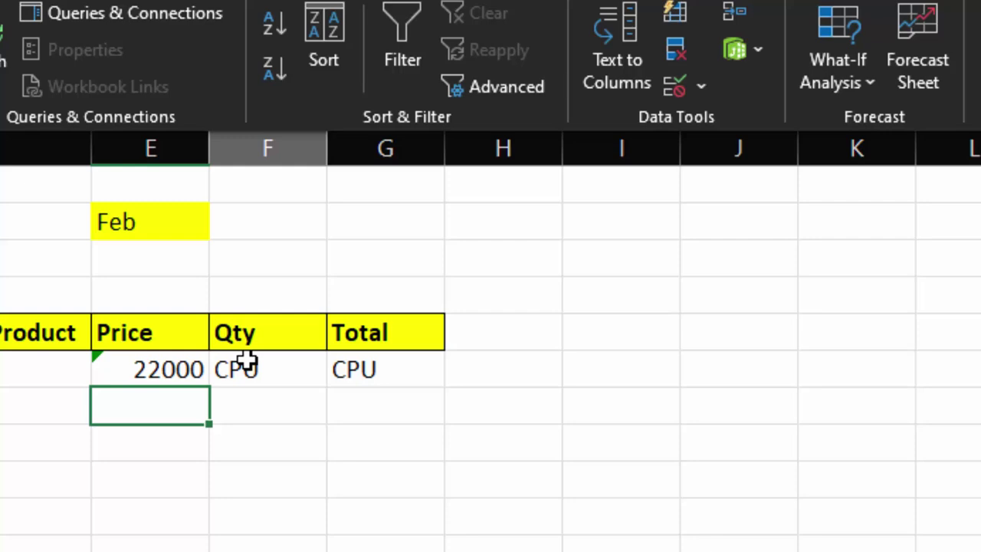
Change F6's column index to 4 so Qty shows 3
left_click(123, 452)
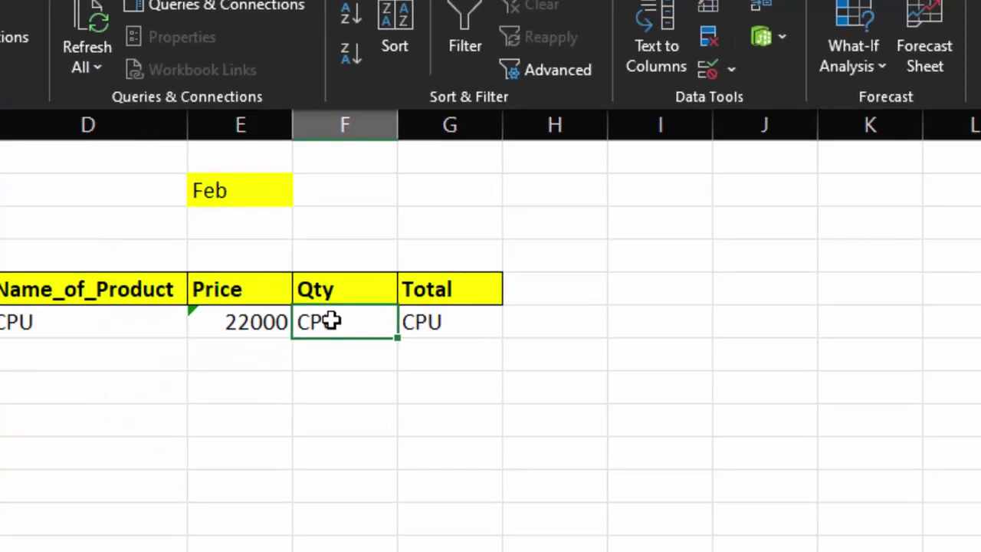
double_click(336, 321)
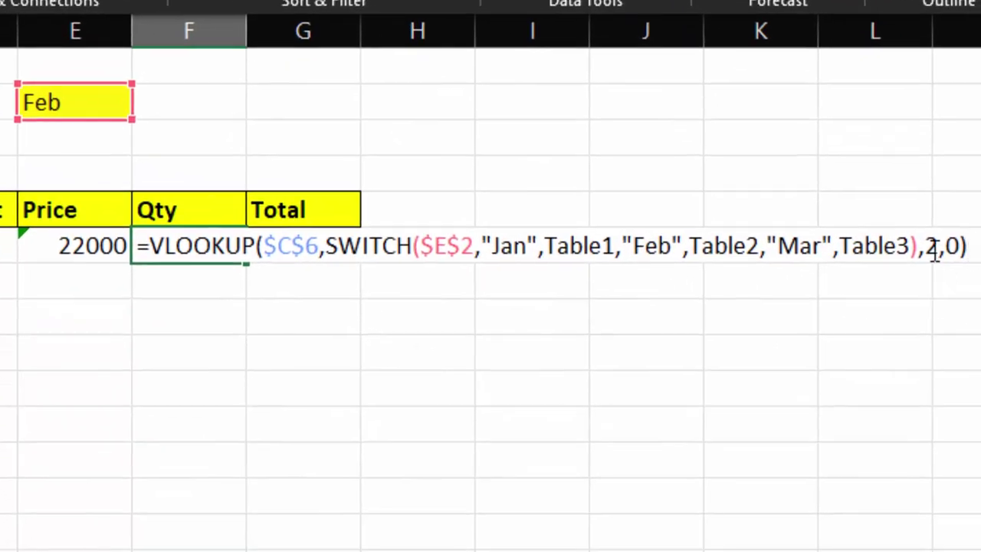
left_click(936, 249)
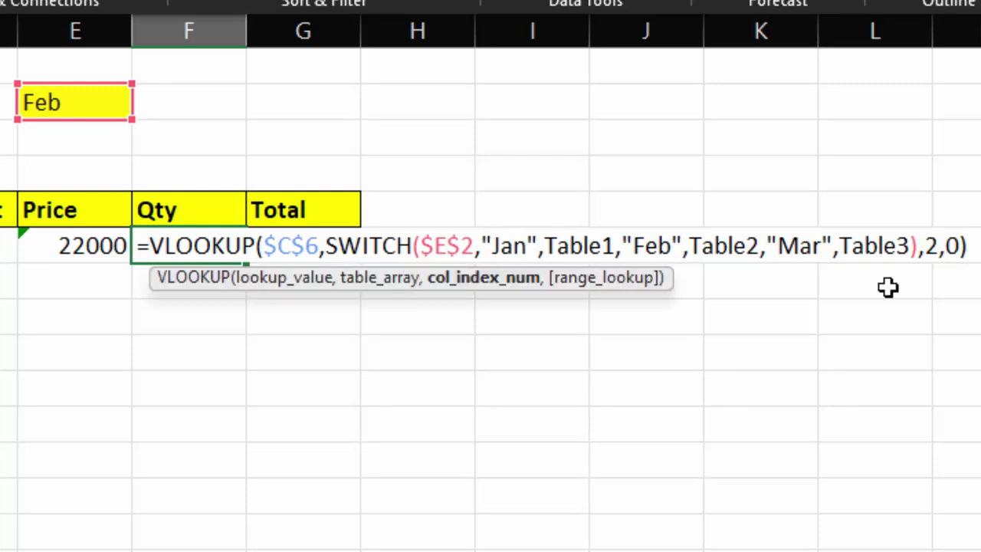
key("BackSpace")
type("4")
key("Return")
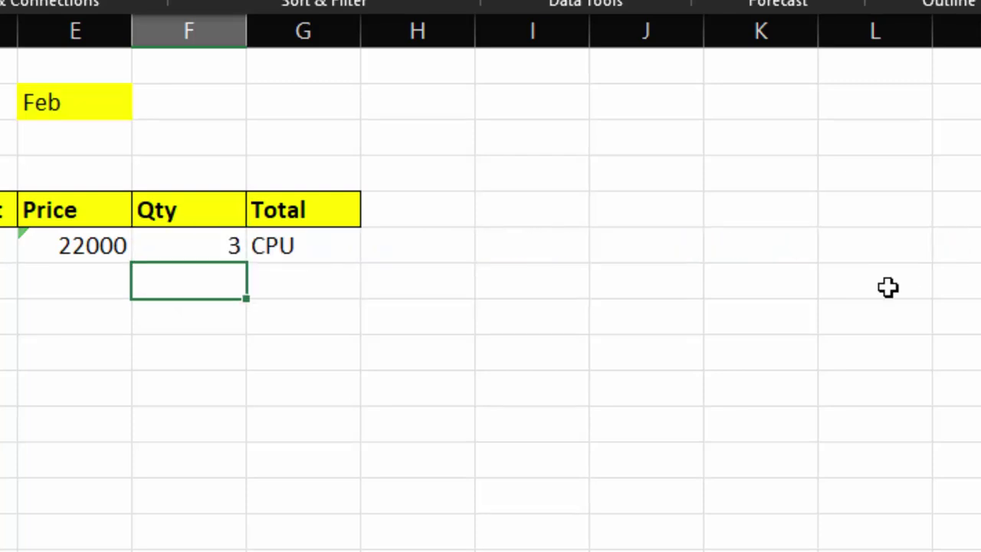
Change G6's column index to 5 so Total shows 66000
left_click(264, 236)
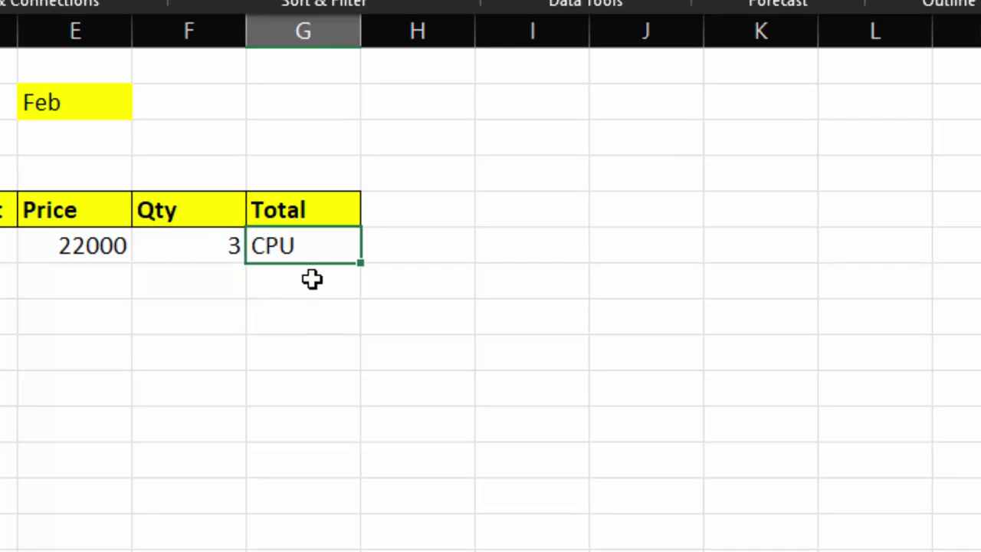
key("F2")
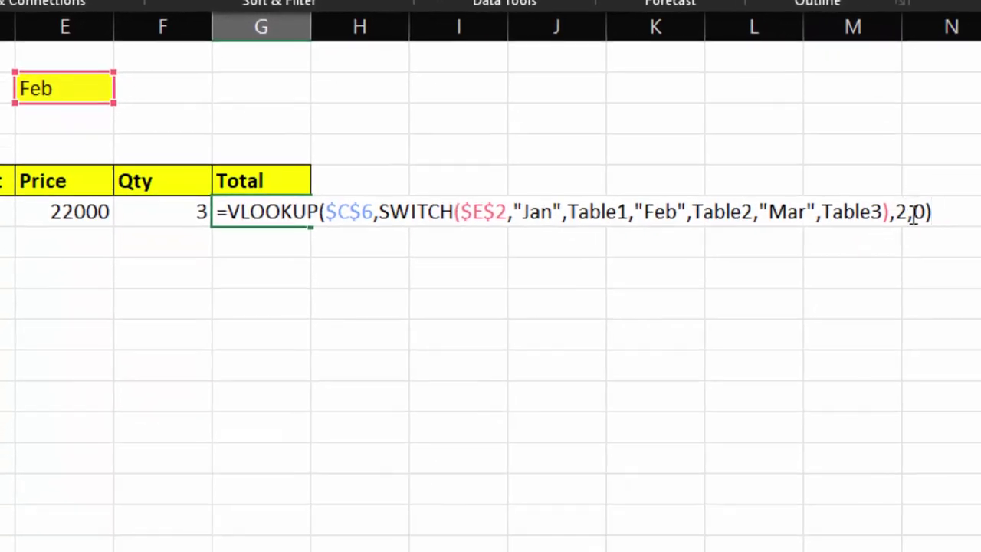
left_click(907, 215)
key("BackSpace")
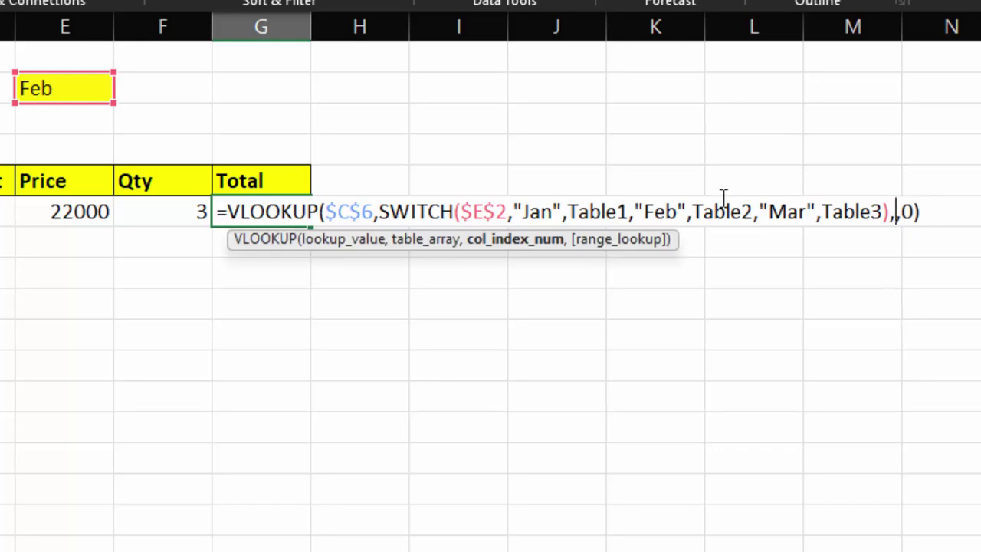
type("5")
key("Return")
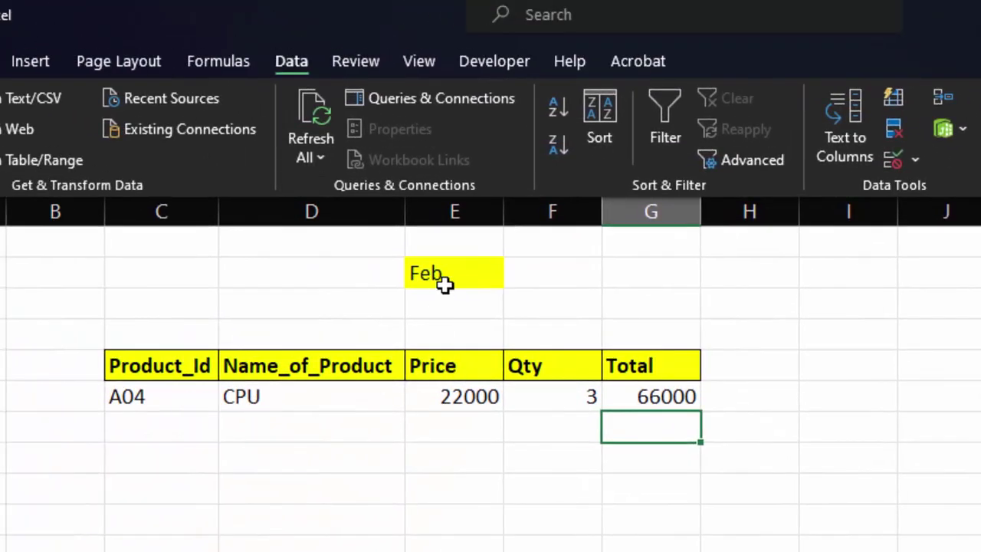
Choose A06 in C6, giving HDD, 1200, 6, 7200, and verify against the Feb sheet's HDD row
left_click(450, 273)
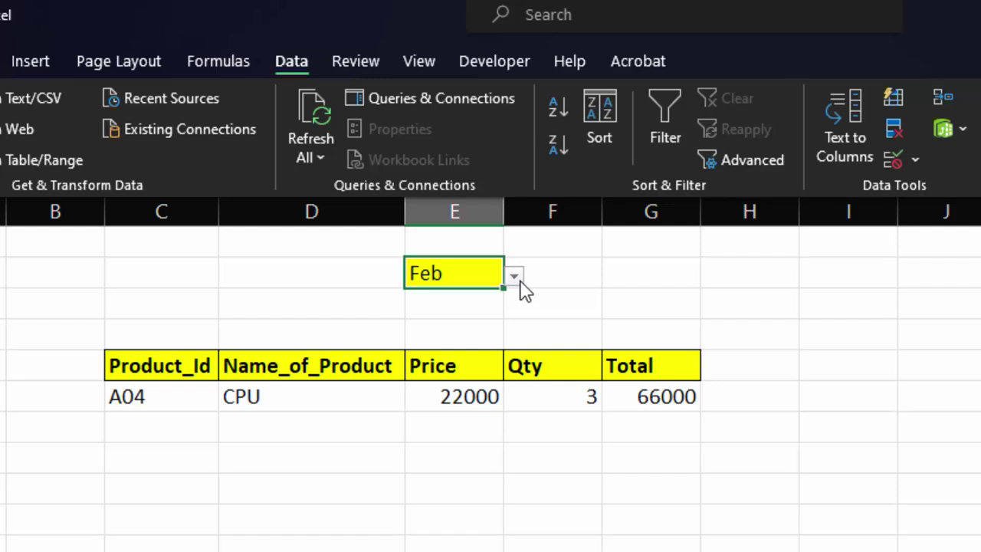
left_click(148, 394)
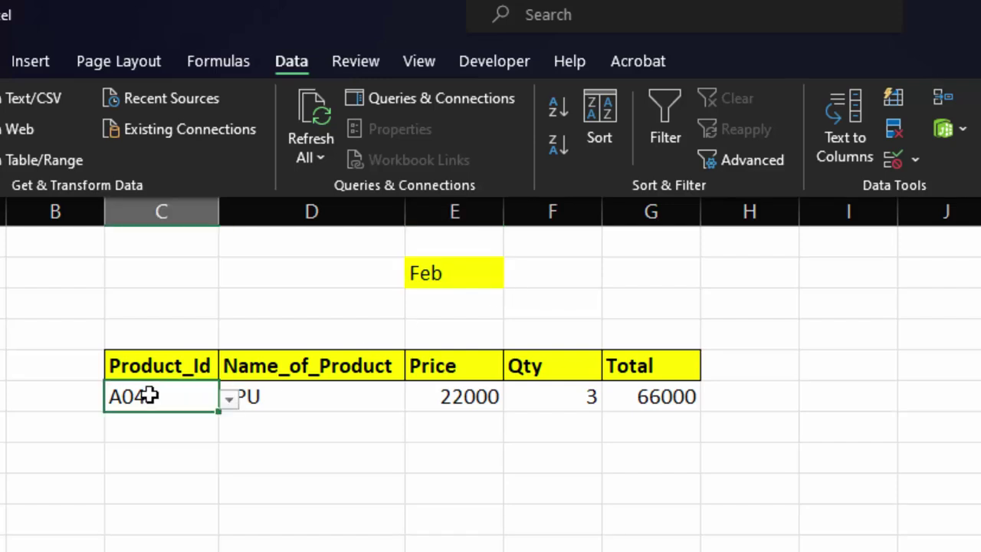
left_click(229, 401)
left_click(167, 466)
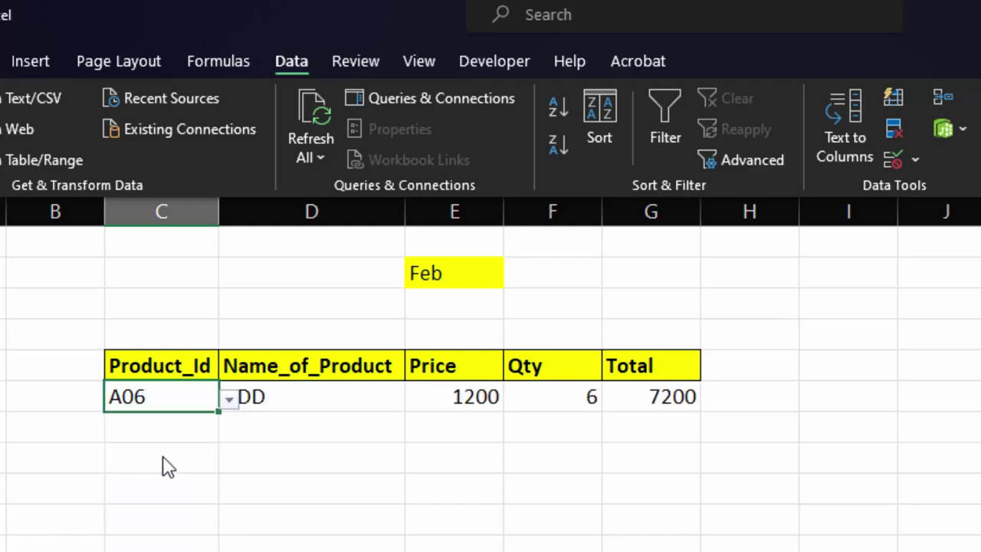
left_click(334, 484)
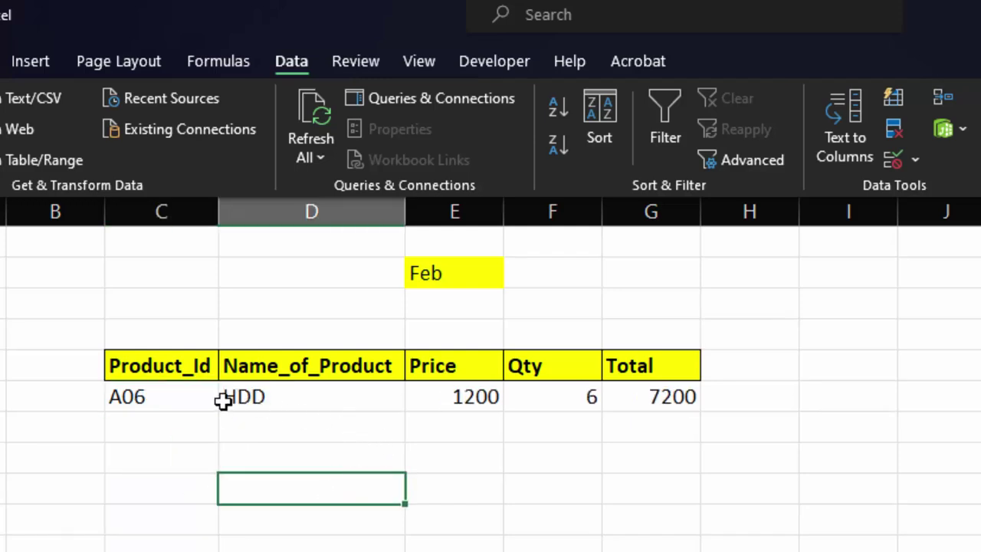
left_click_drag(209, 396, 642, 398)
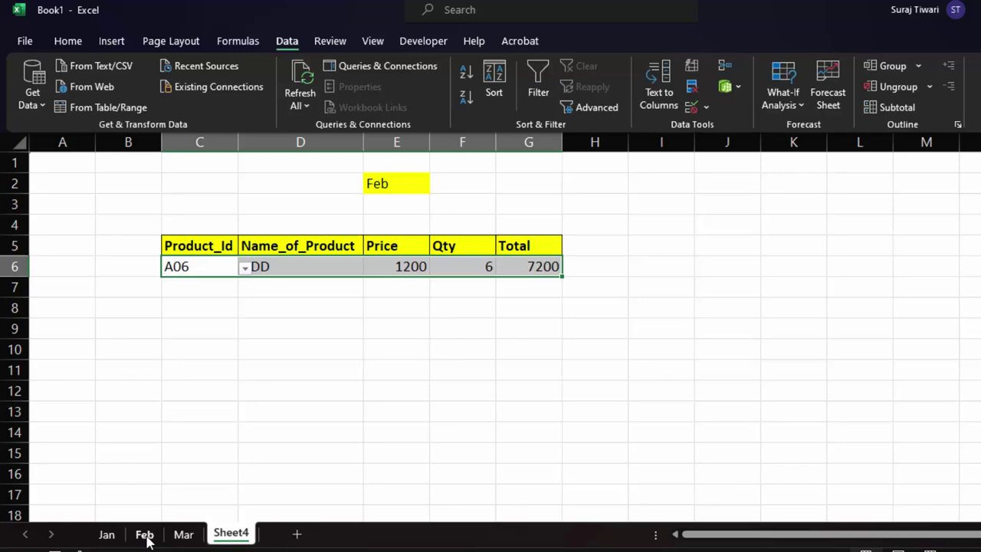
left_click(145, 536)
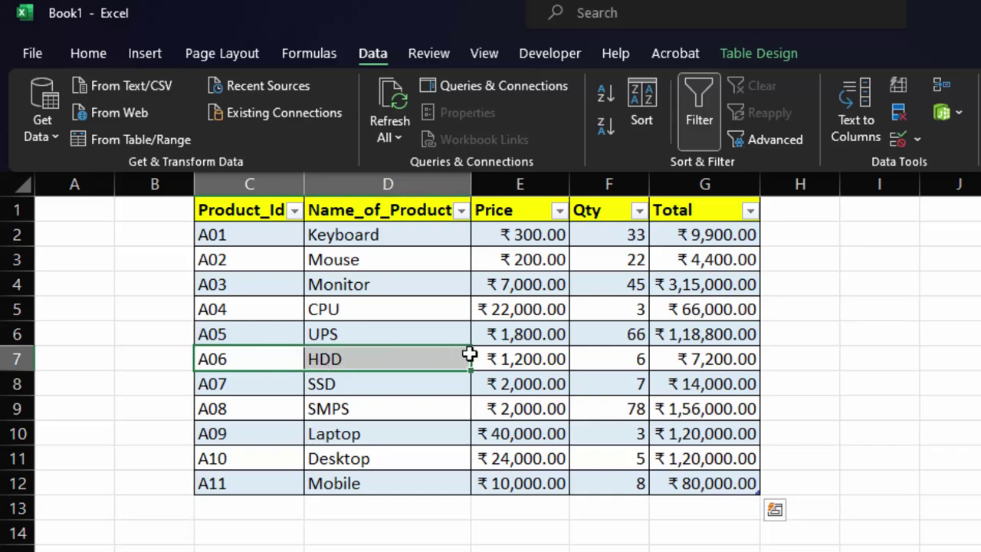
left_click_drag(469, 354, 679, 354)
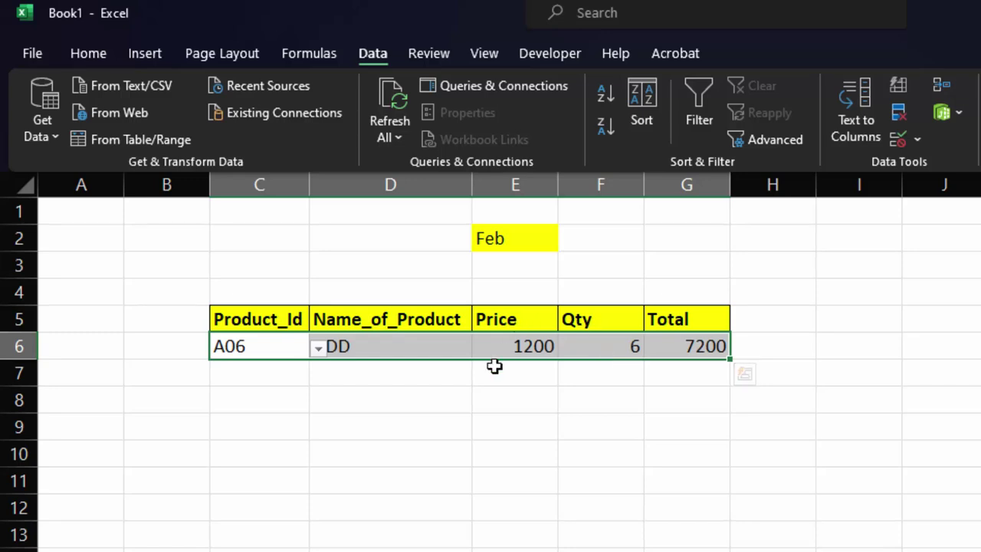
left_click(312, 352)
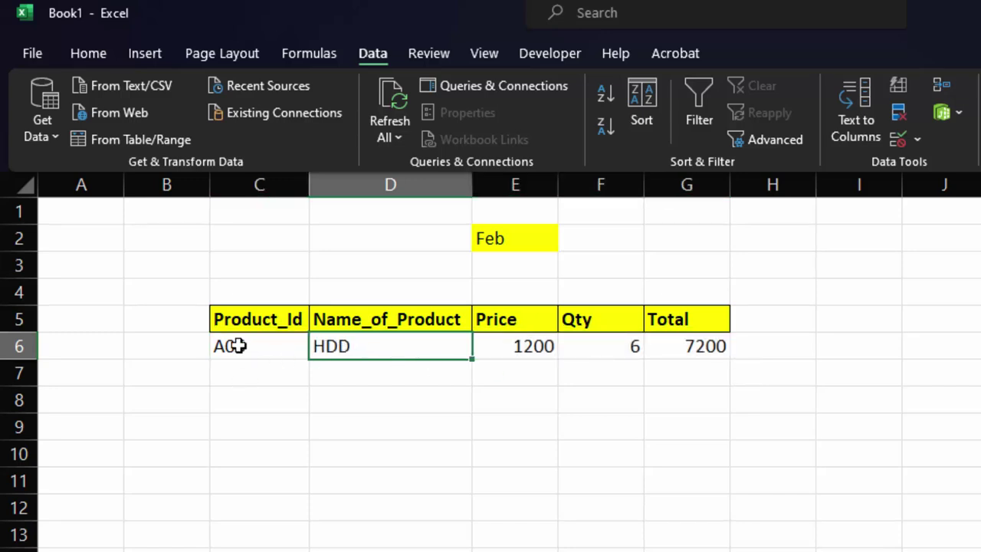
left_click(236, 349)
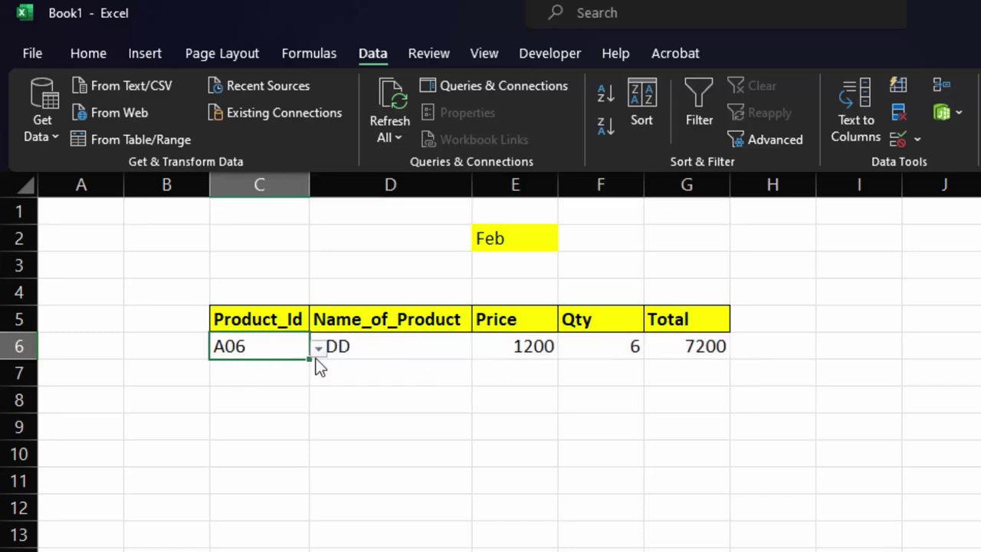
left_click(318, 349)
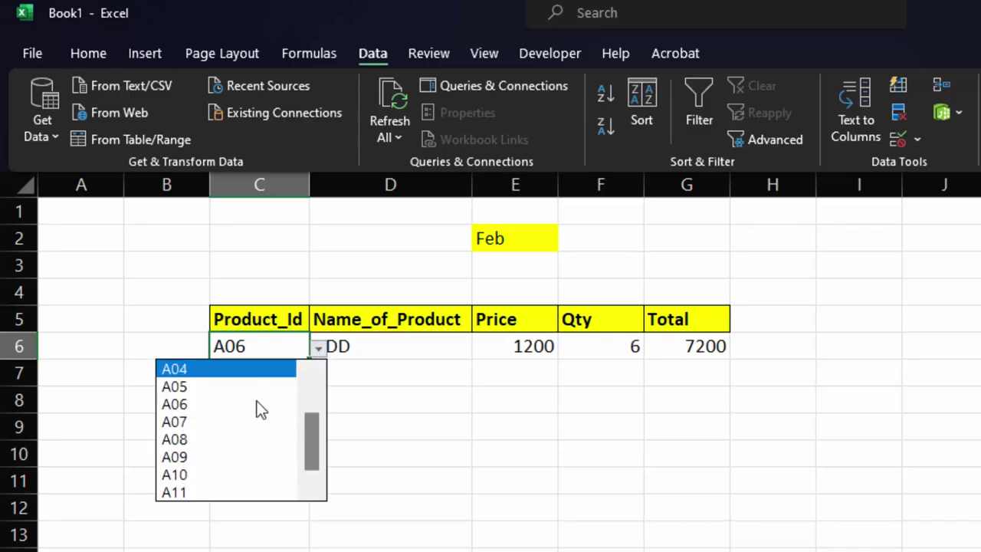
left_click(236, 457)
left_click(412, 367)
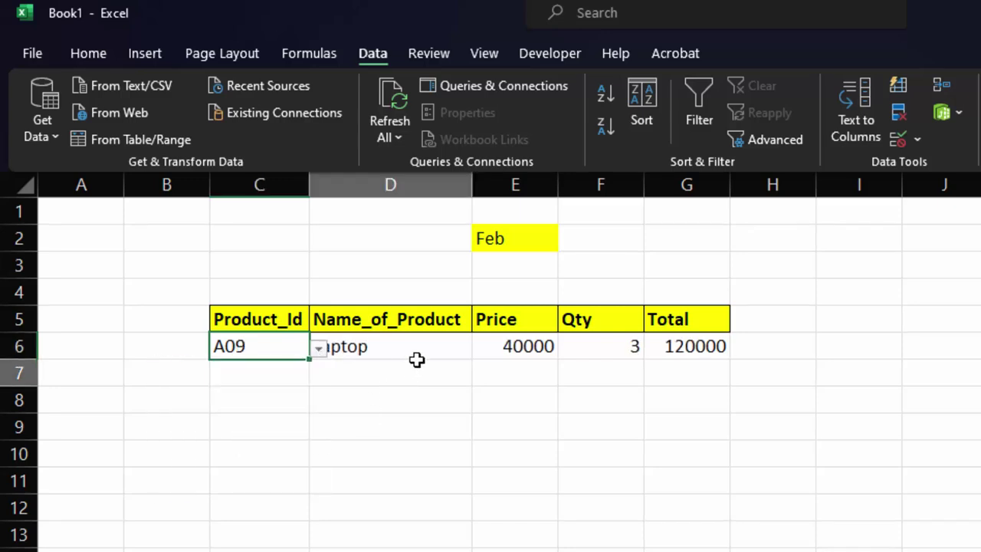
left_click(456, 344)
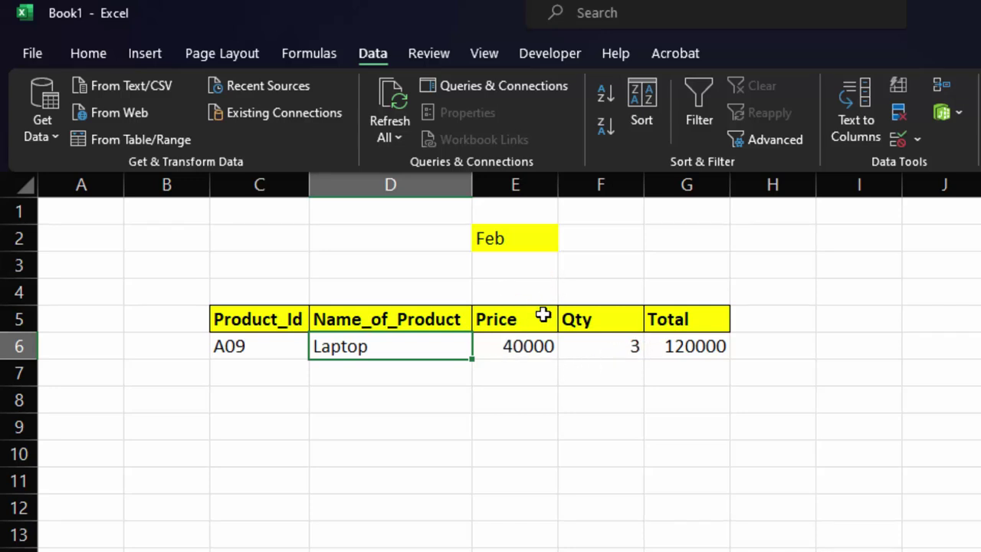
left_click(540, 352)
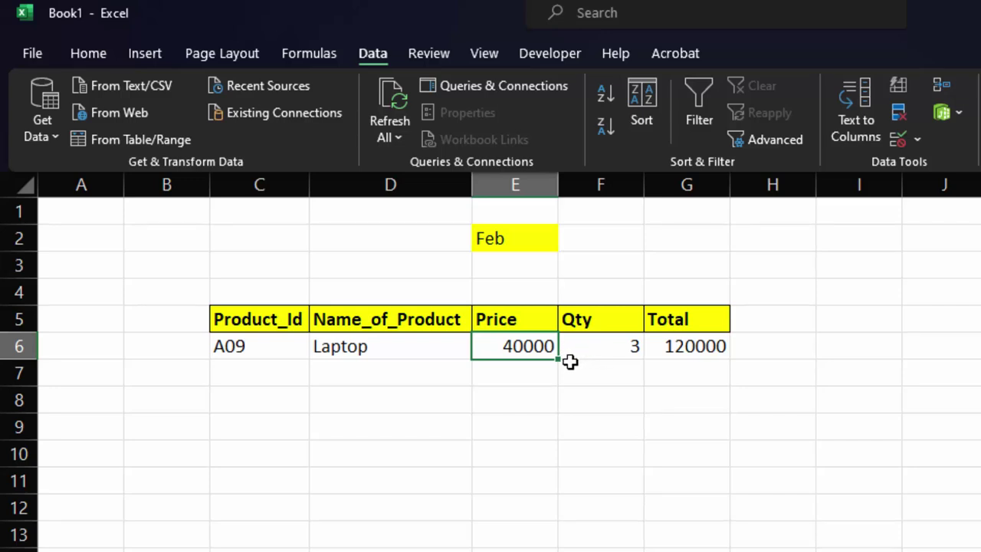
left_click(622, 350)
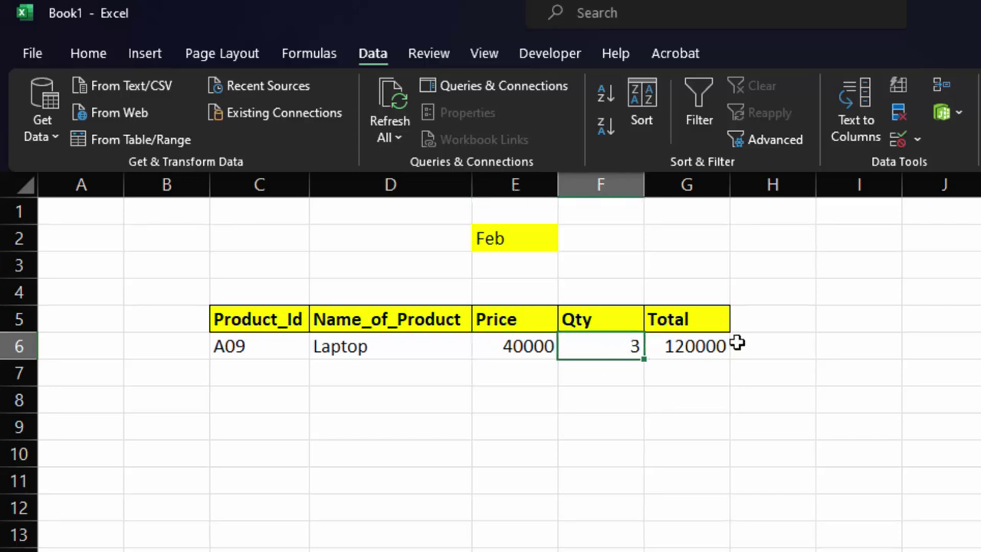
left_click(700, 344)
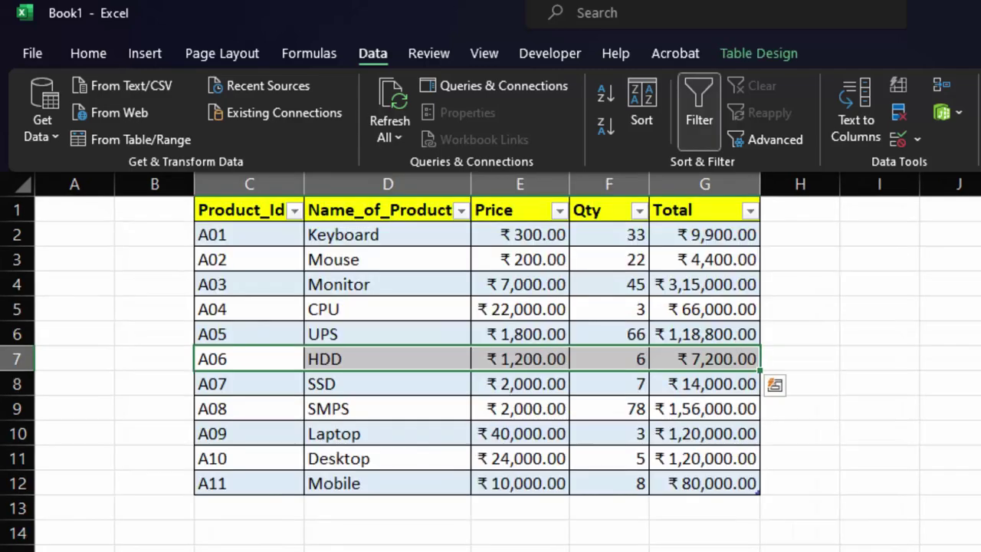
left_click_drag(243, 442, 684, 431)
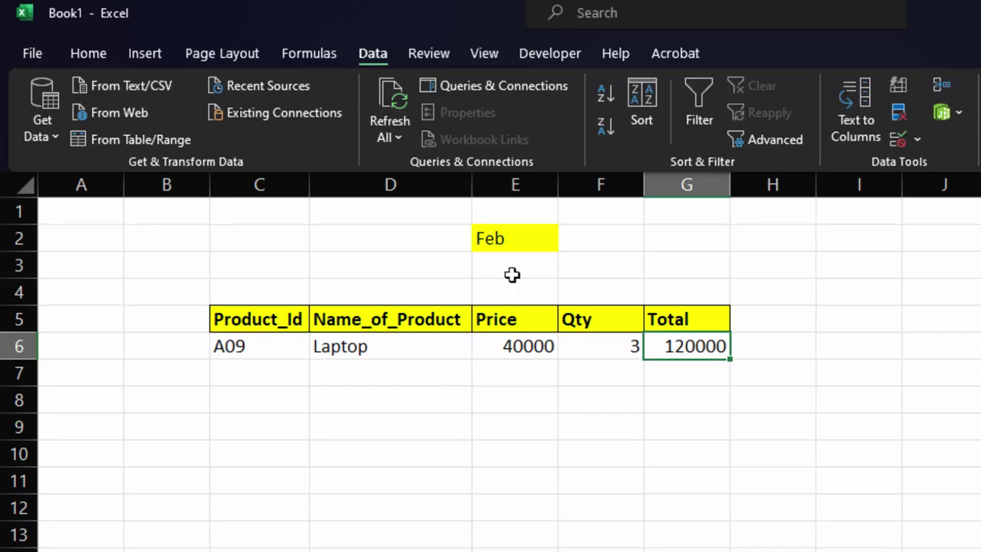
Set the month in E2 to Jan and compare the A09 Laptop row with the Jan sheet
left_click(508, 238)
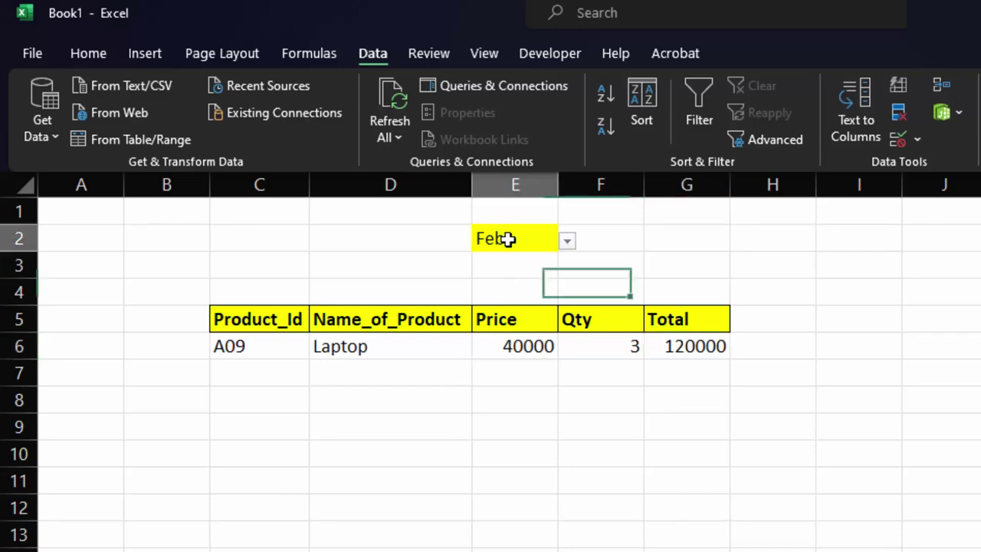
left_click(575, 241)
left_click(528, 238)
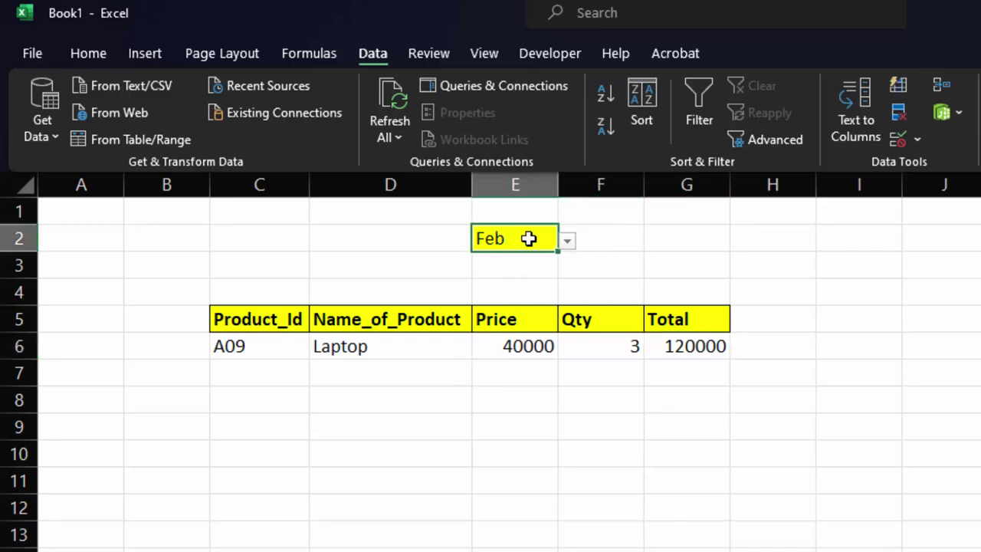
left_click(569, 241)
left_click(514, 260)
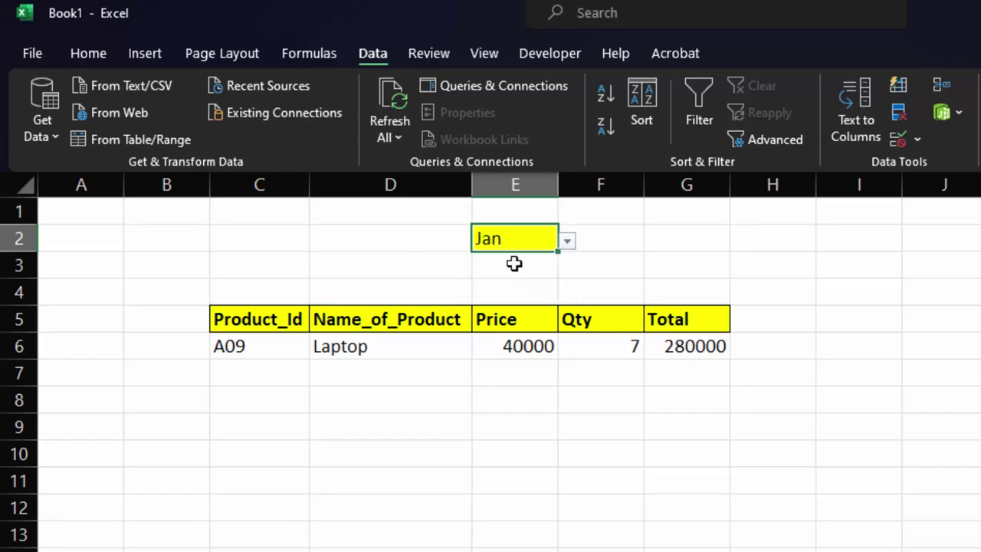
left_click(383, 432)
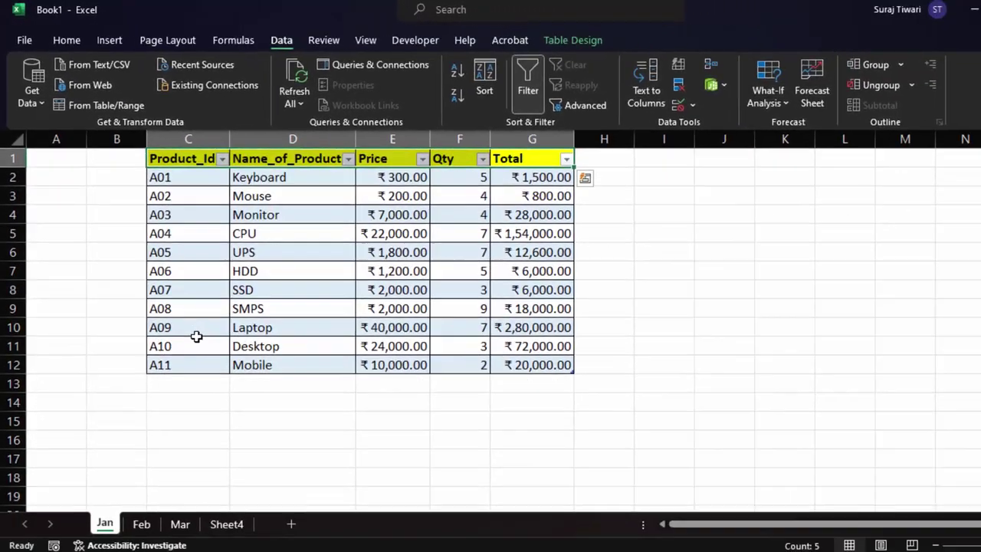
left_click_drag(196, 336, 380, 327)
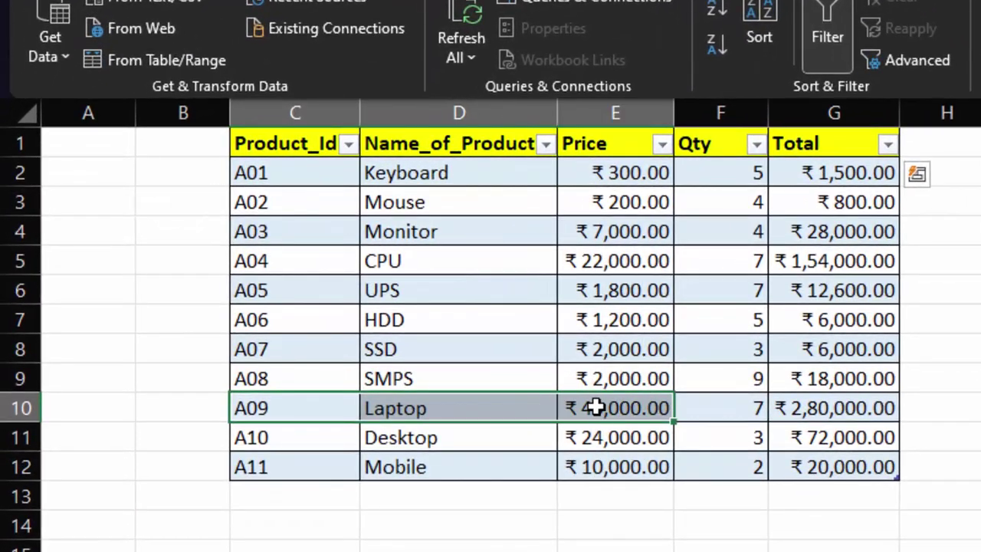
left_click_drag(597, 407, 783, 398)
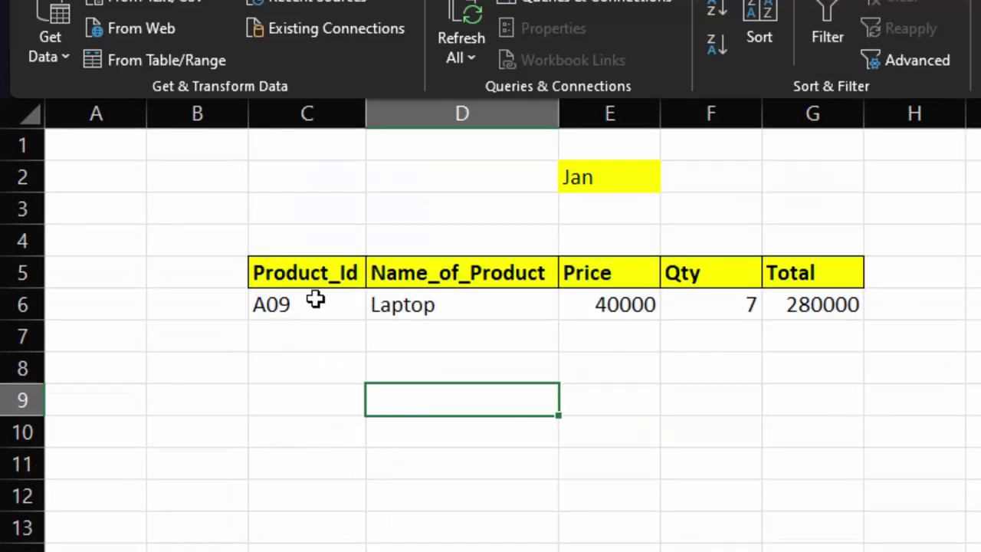
left_click(685, 306)
left_click(789, 309)
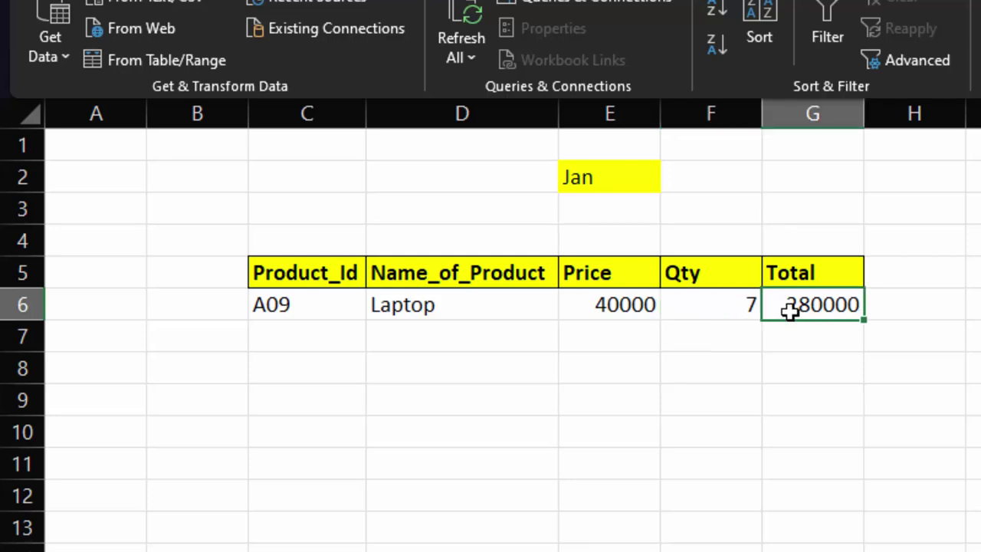
Change the month to Mar, giving Laptop qty 3 and total 120000
left_click(628, 171)
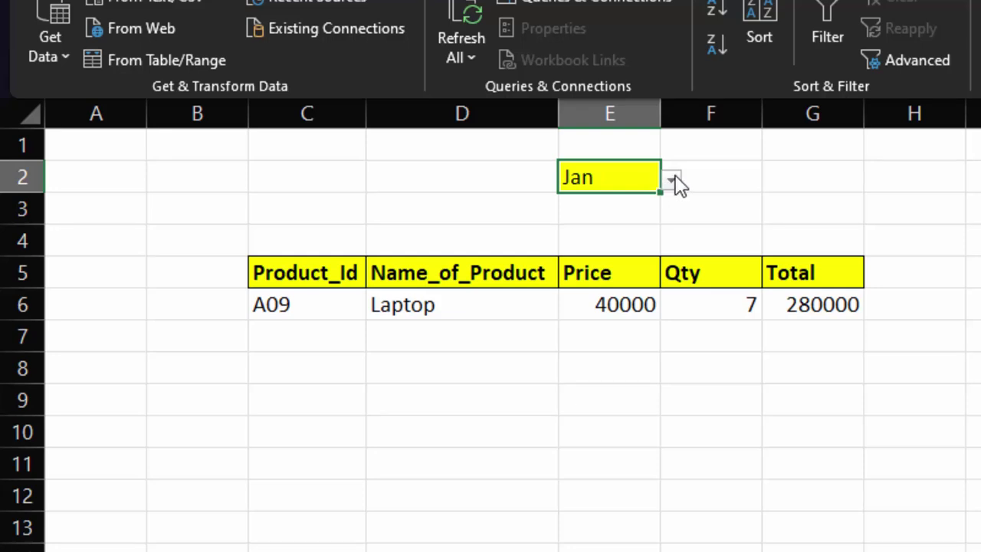
left_click(670, 182)
left_click(597, 246)
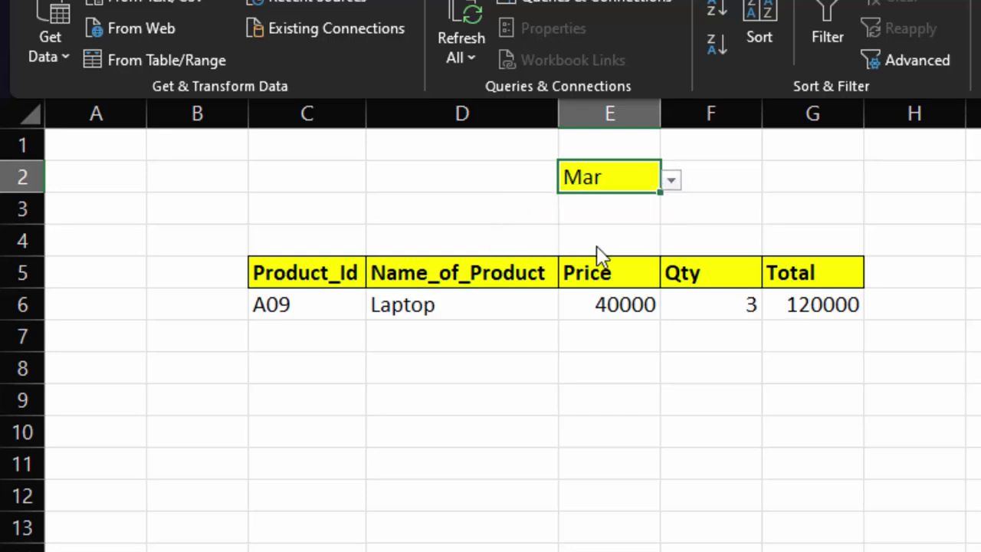
left_click(774, 400)
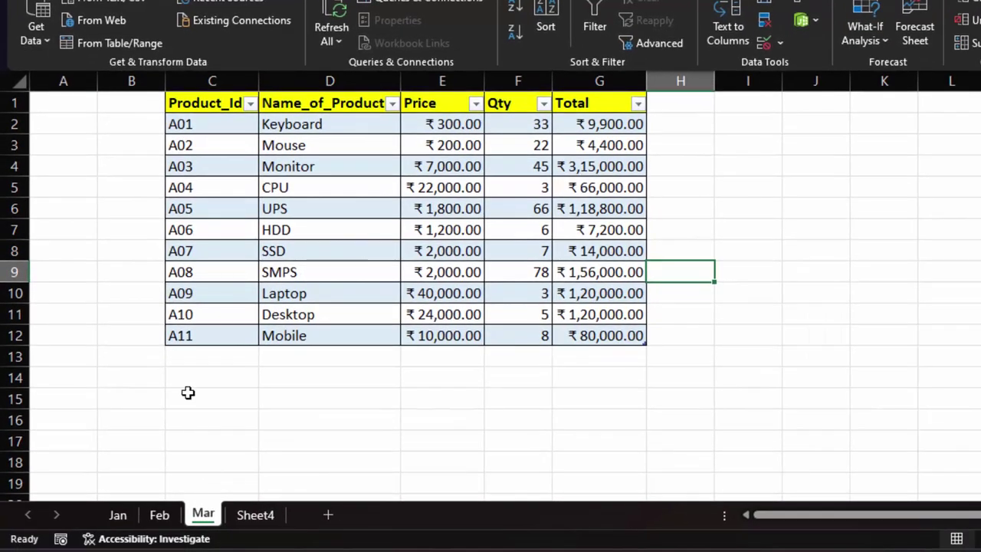
Review the A09 row on the Mar sheet, then pick product A01 in C6
left_click(235, 300)
left_click_drag(492, 331, 681, 333)
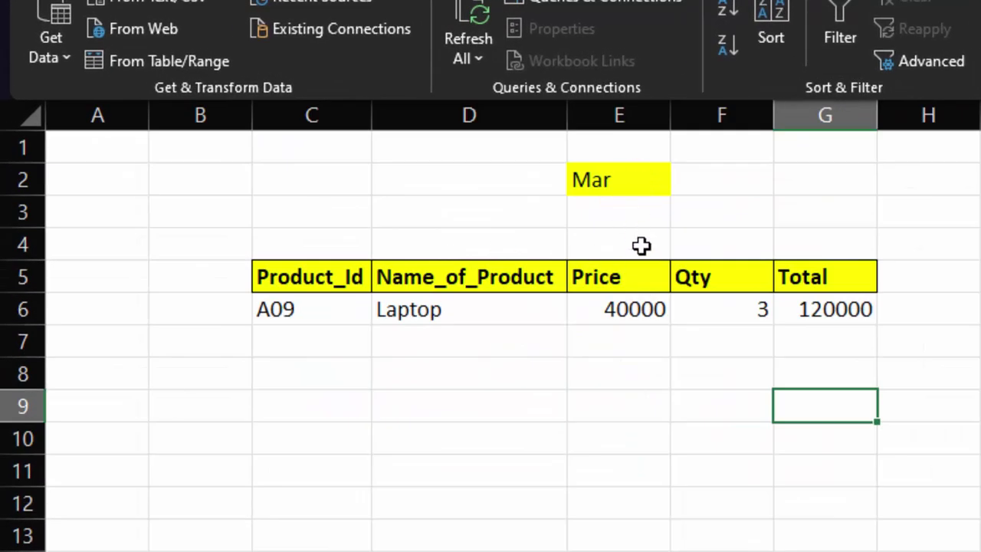
left_click(344, 309)
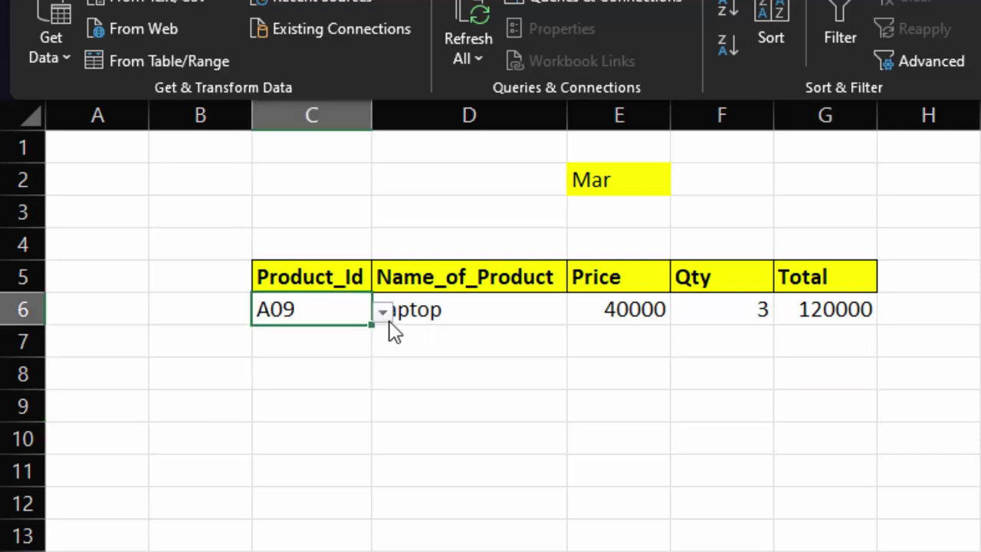
left_click(381, 316)
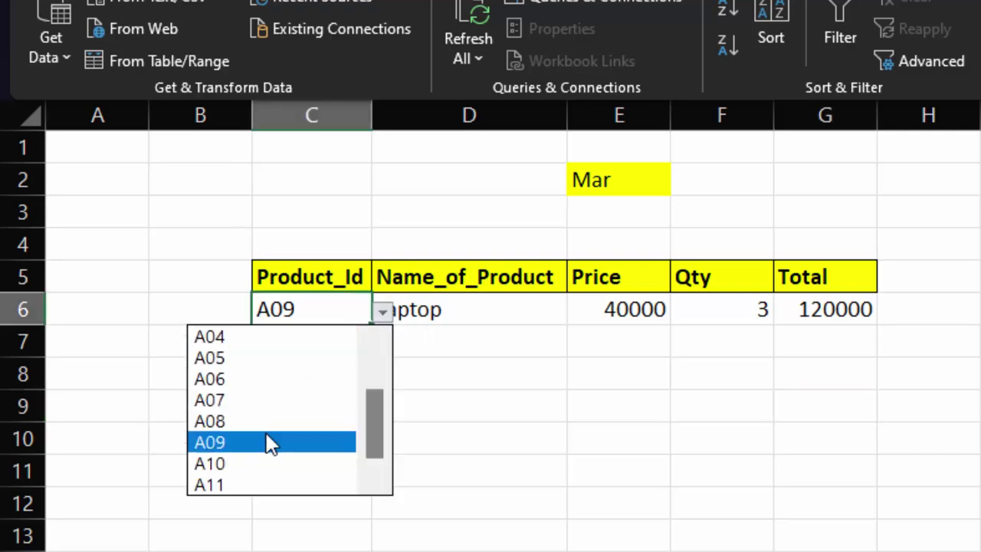
scroll(399, 425, "up", 2)
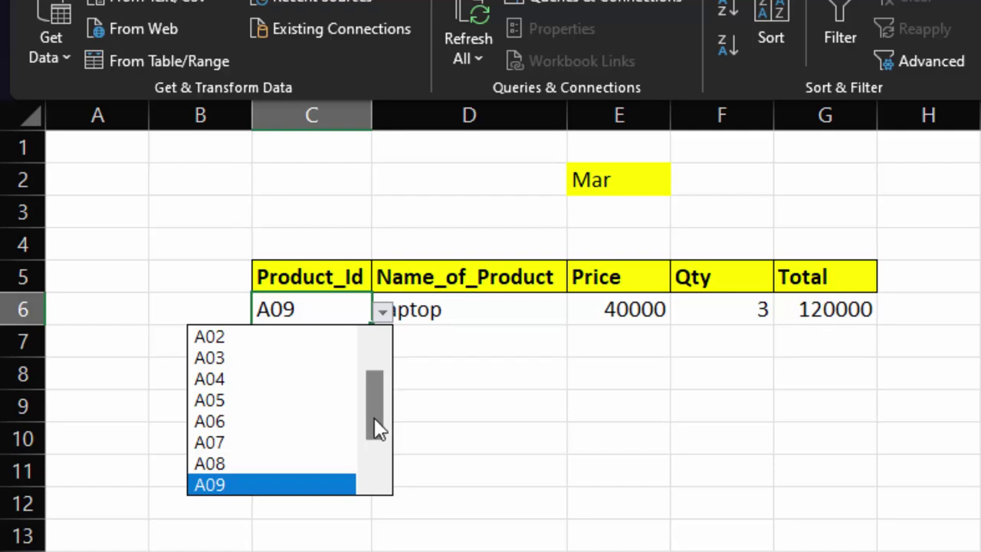
scroll(383, 399, "up", 1)
left_click(213, 337)
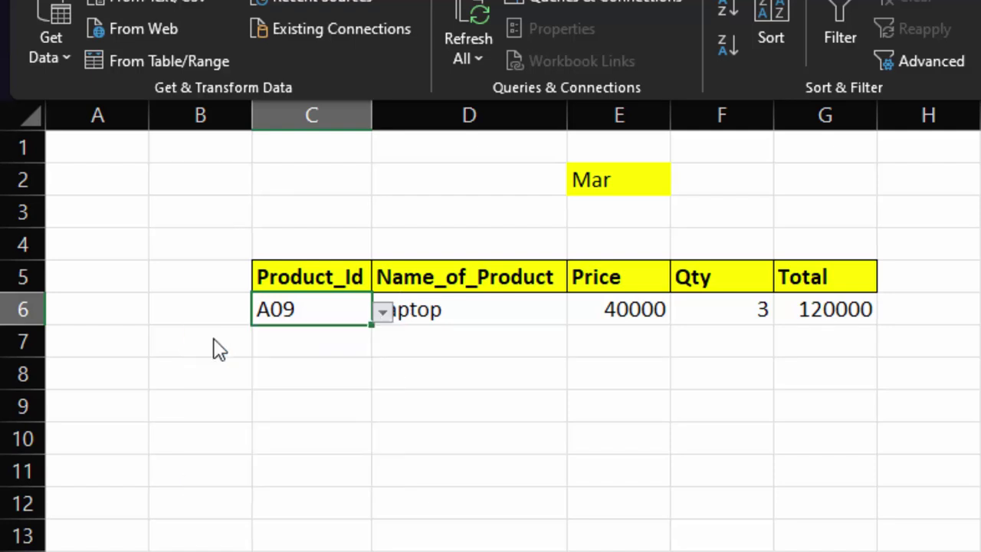
left_click(429, 410)
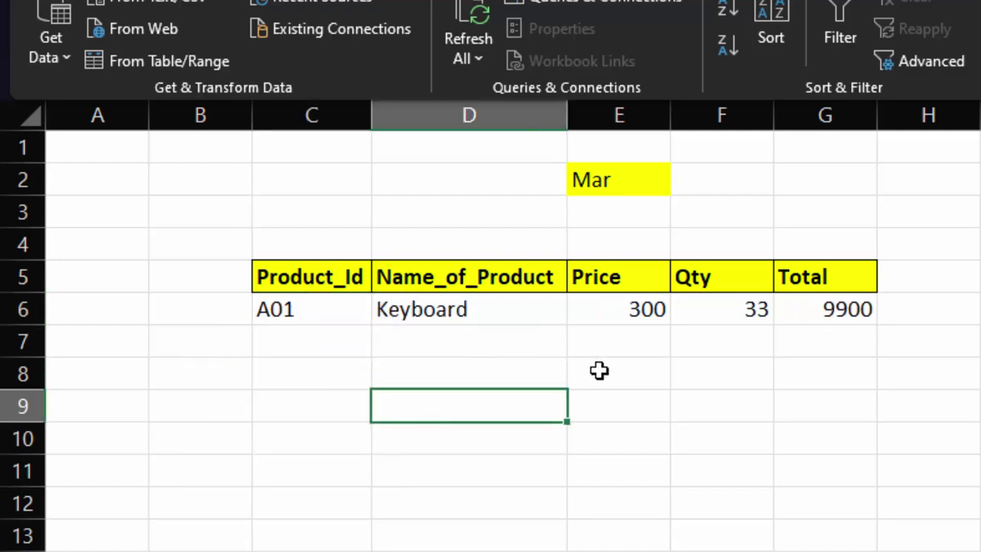
Check the Keyboard price 300 and qty 33 against the Mar source table row
left_click(630, 311)
left_click(698, 308)
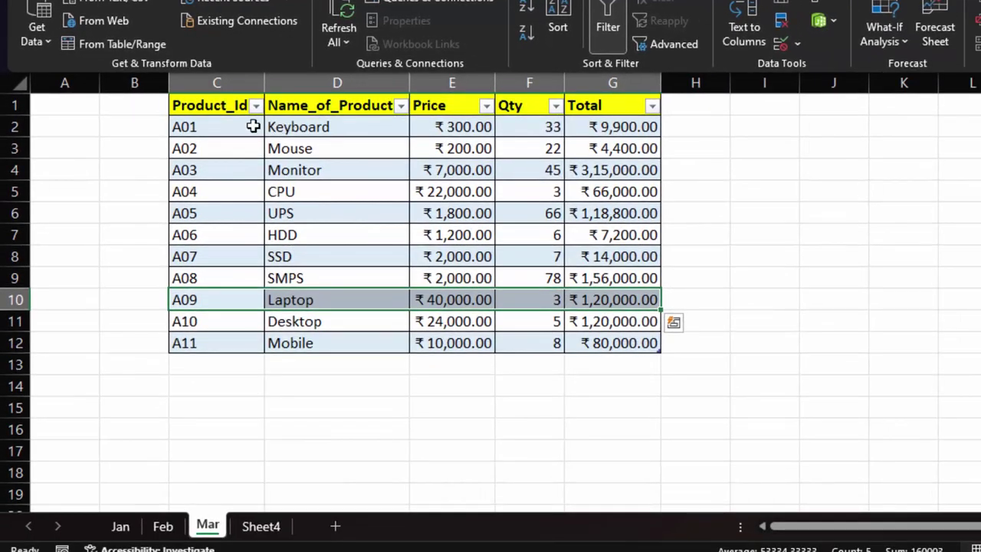
left_click_drag(253, 127, 578, 121)
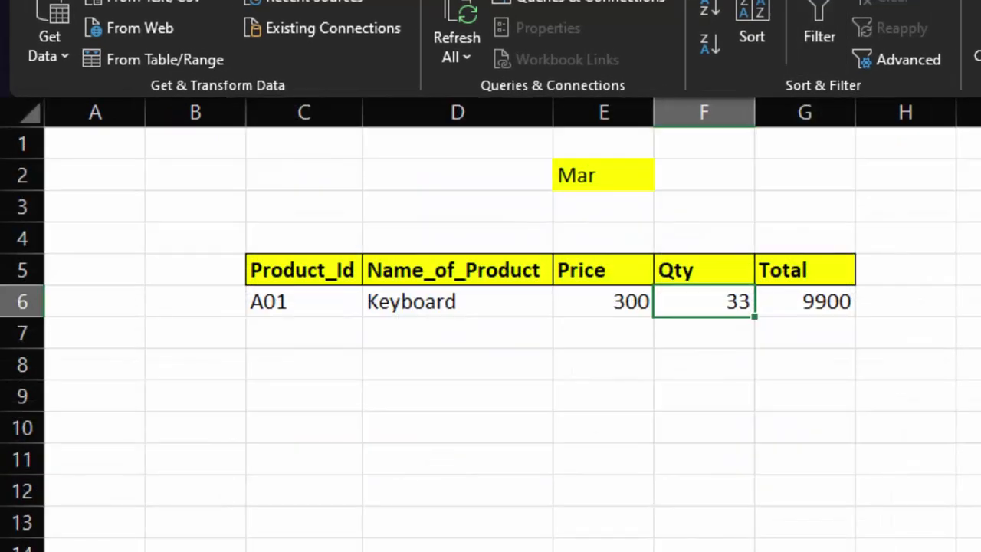
Set the month in E2 to Feb and compare the Keyboard row with the month sheets
left_click(310, 302)
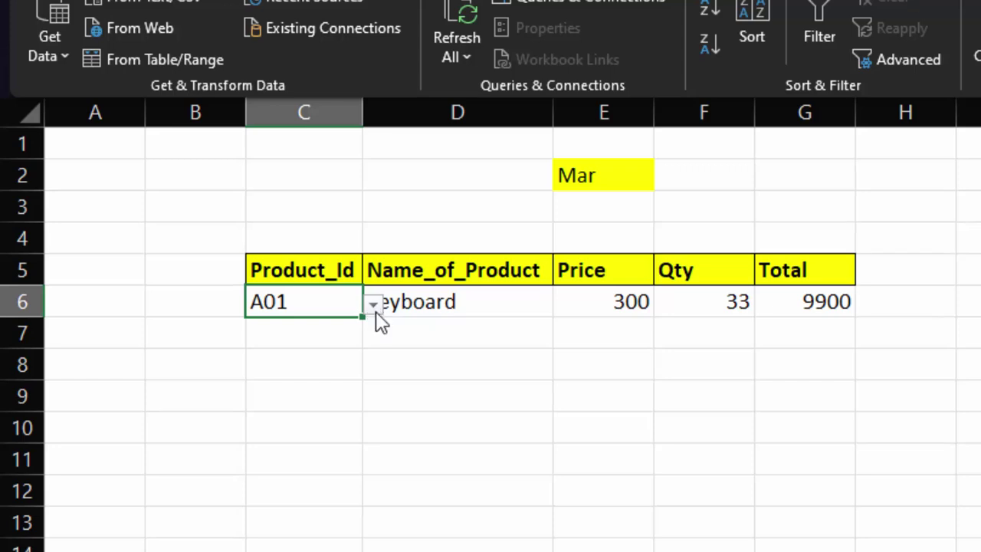
left_click(603, 182)
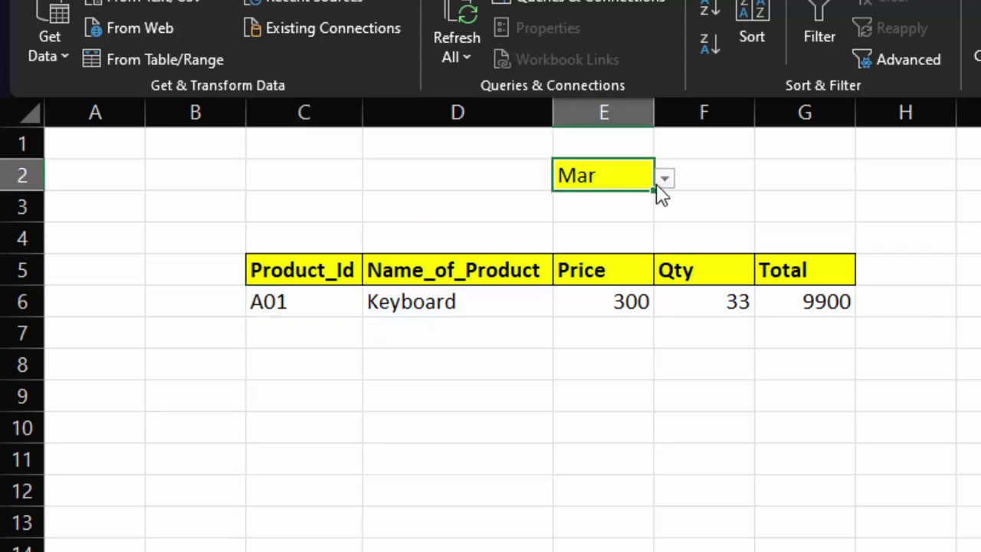
left_click(664, 177)
left_click(582, 223)
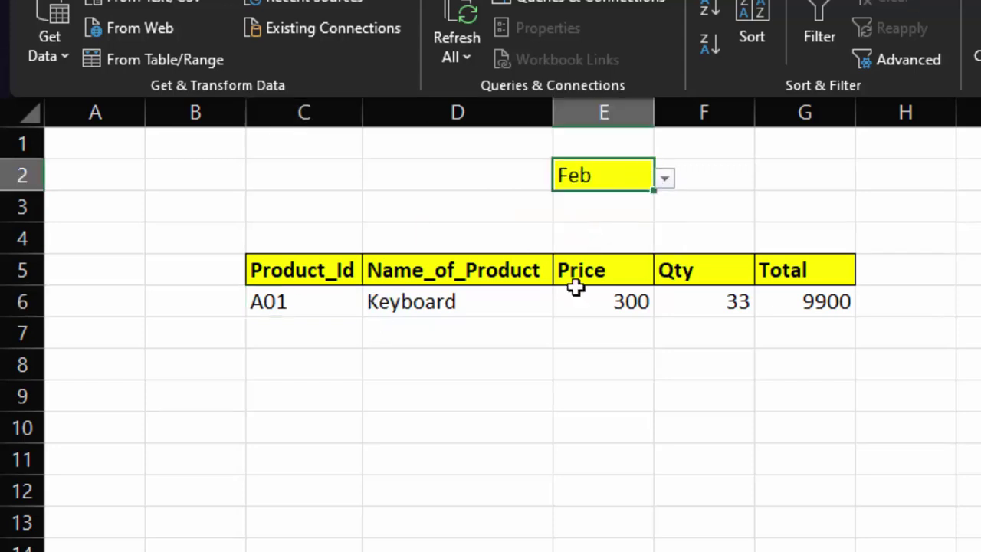
left_click(508, 375)
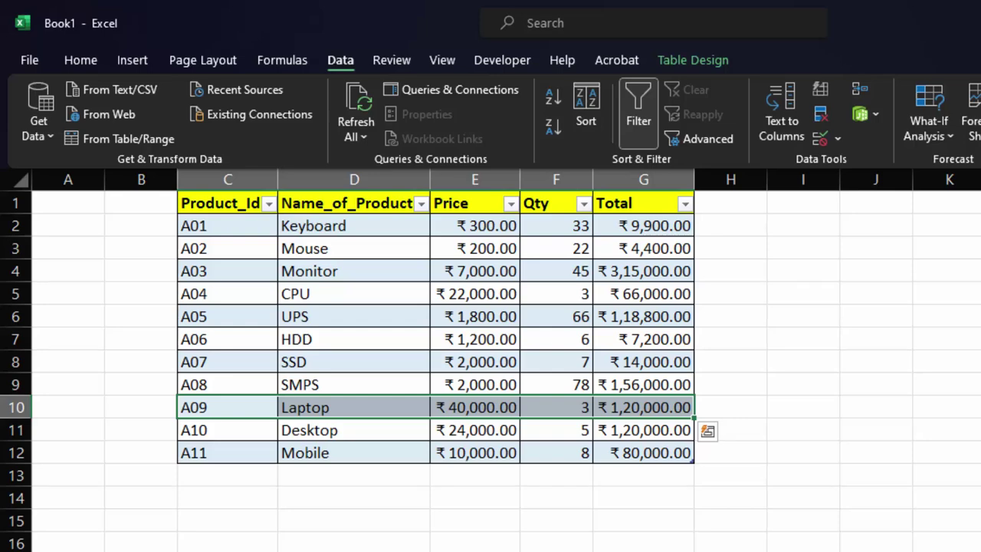
key("F9")
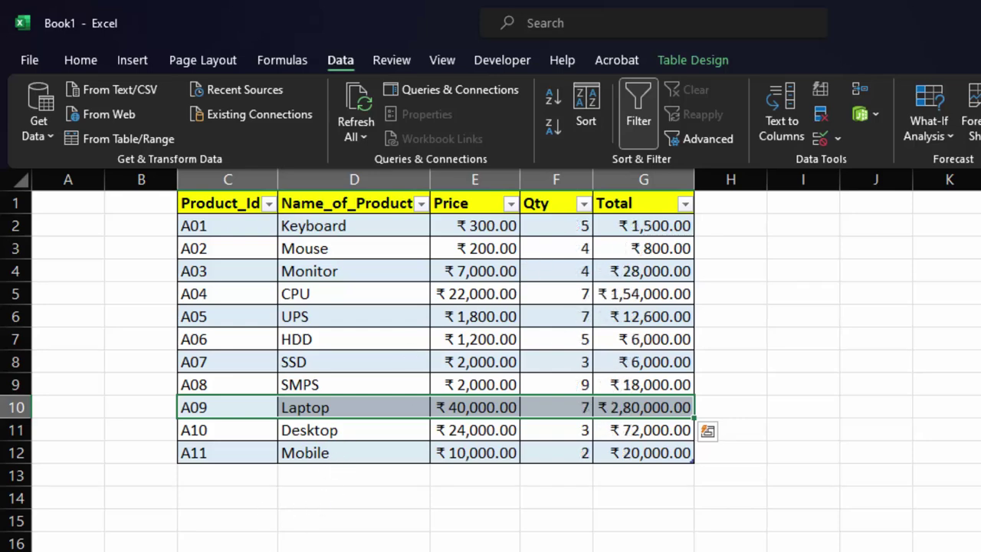
Set the month back to Jan so Keyboard shows qty 5 and total 1500
left_click(490, 229)
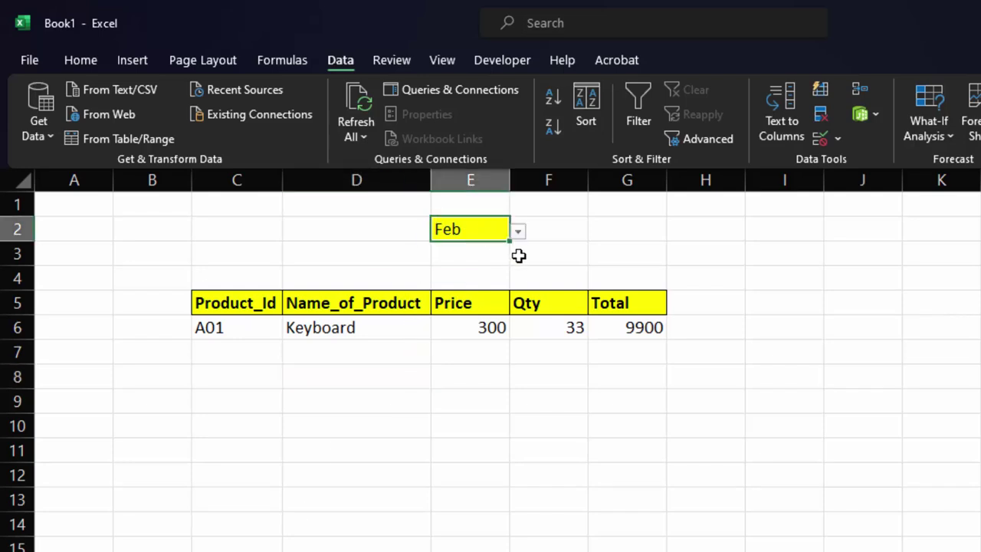
left_click(518, 232)
left_click(463, 252)
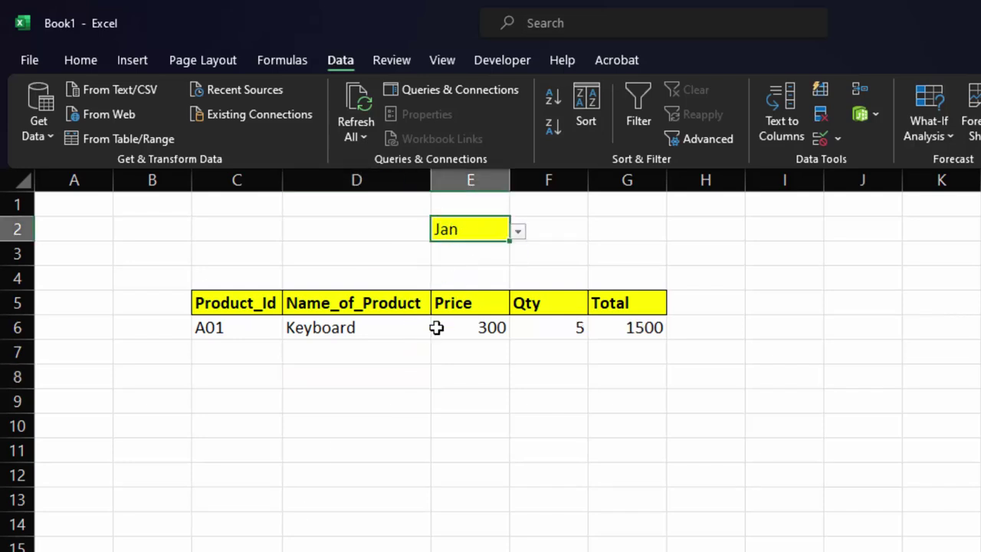
left_click(481, 473)
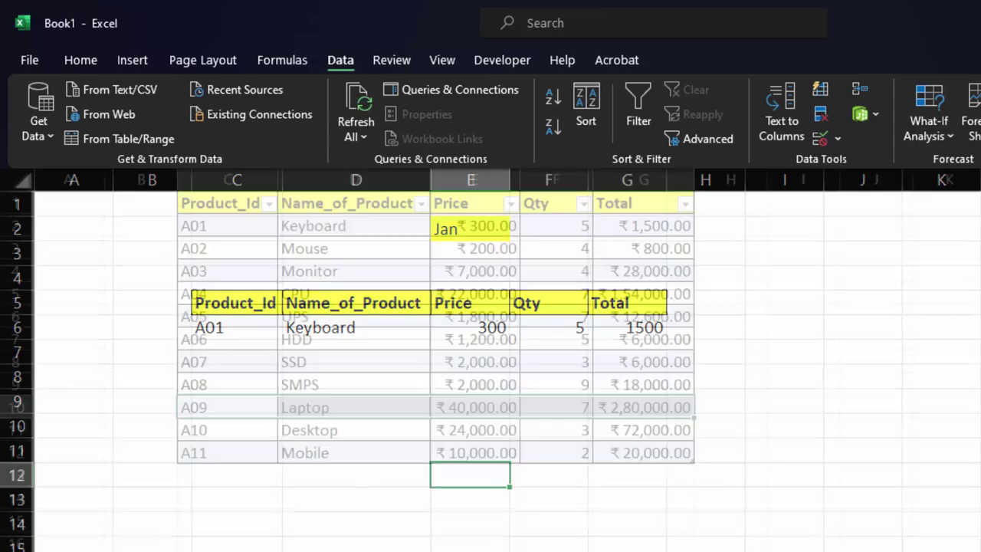